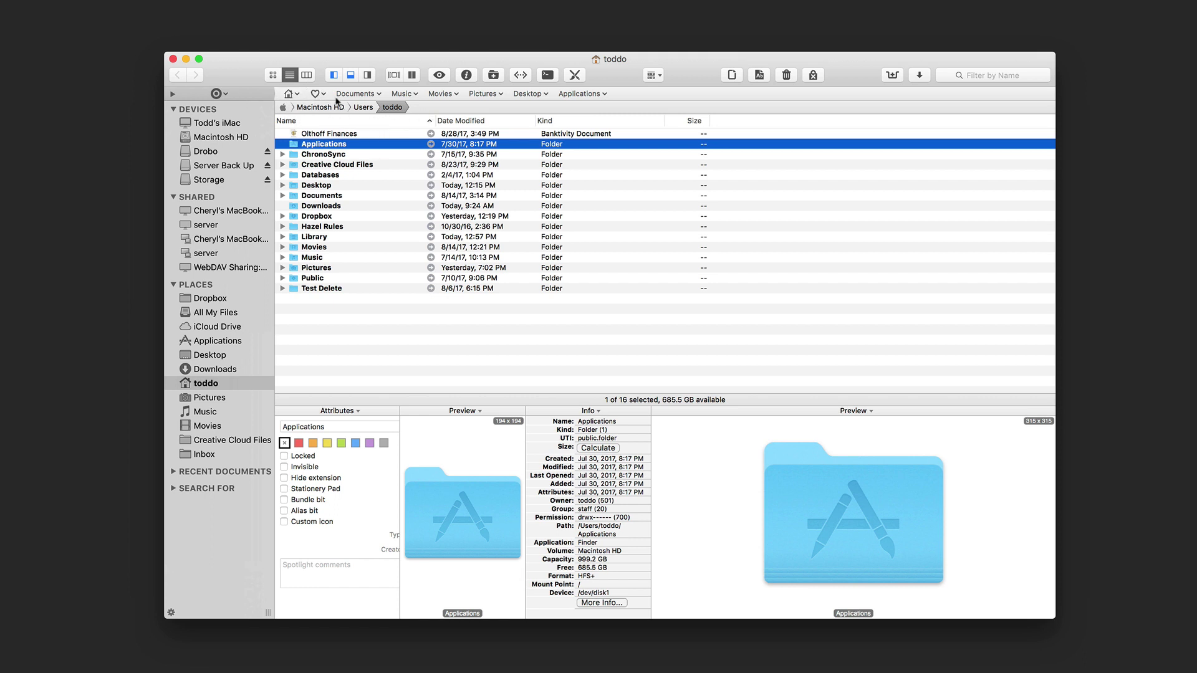
- Browse the quick menus of the home, Documents, Music and Movies favorites
click(298, 96)
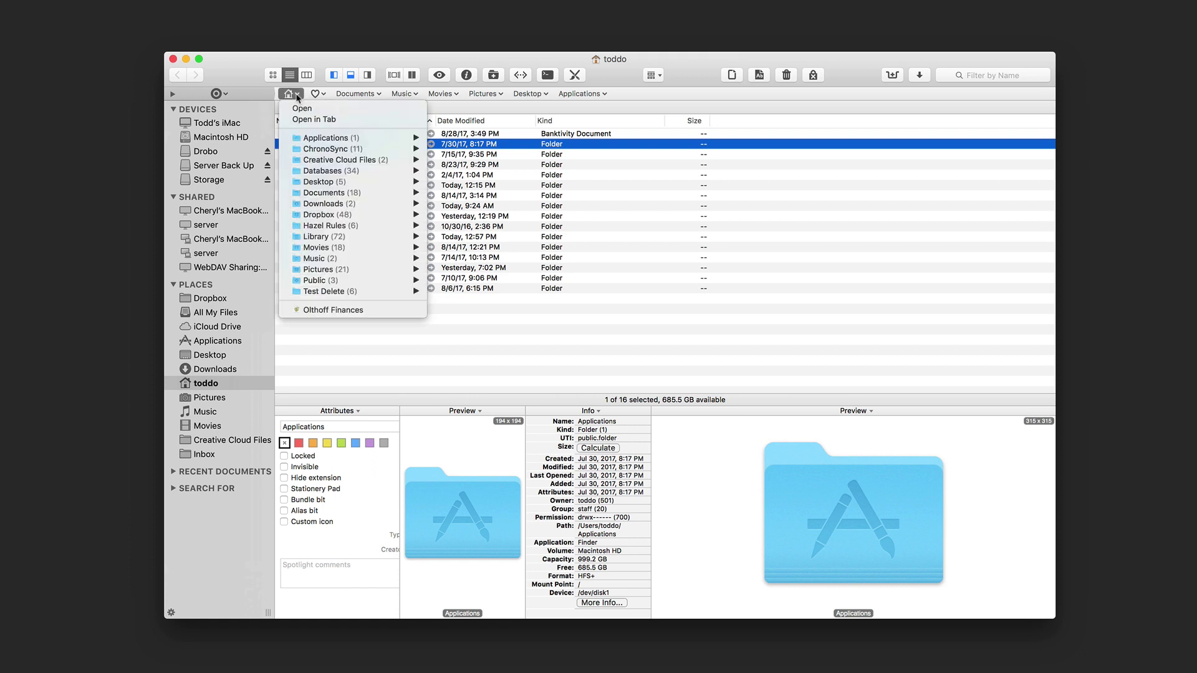
click(317, 95)
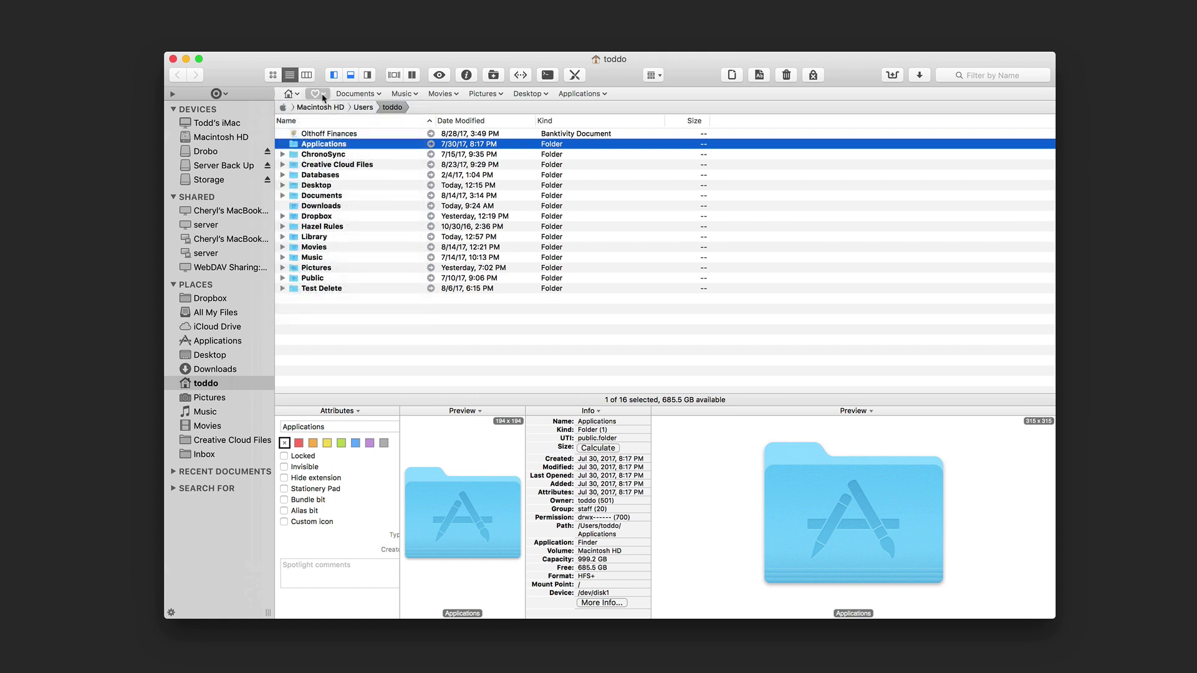
click(323, 98)
click(323, 98)
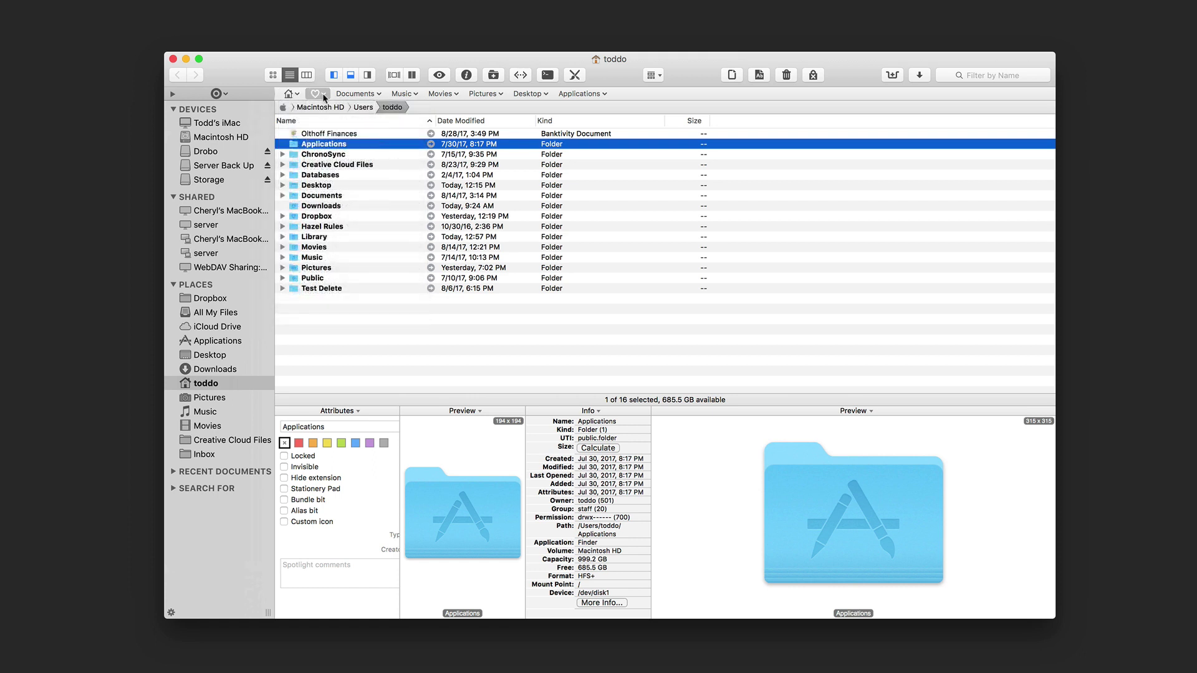
click(379, 95)
click(380, 96)
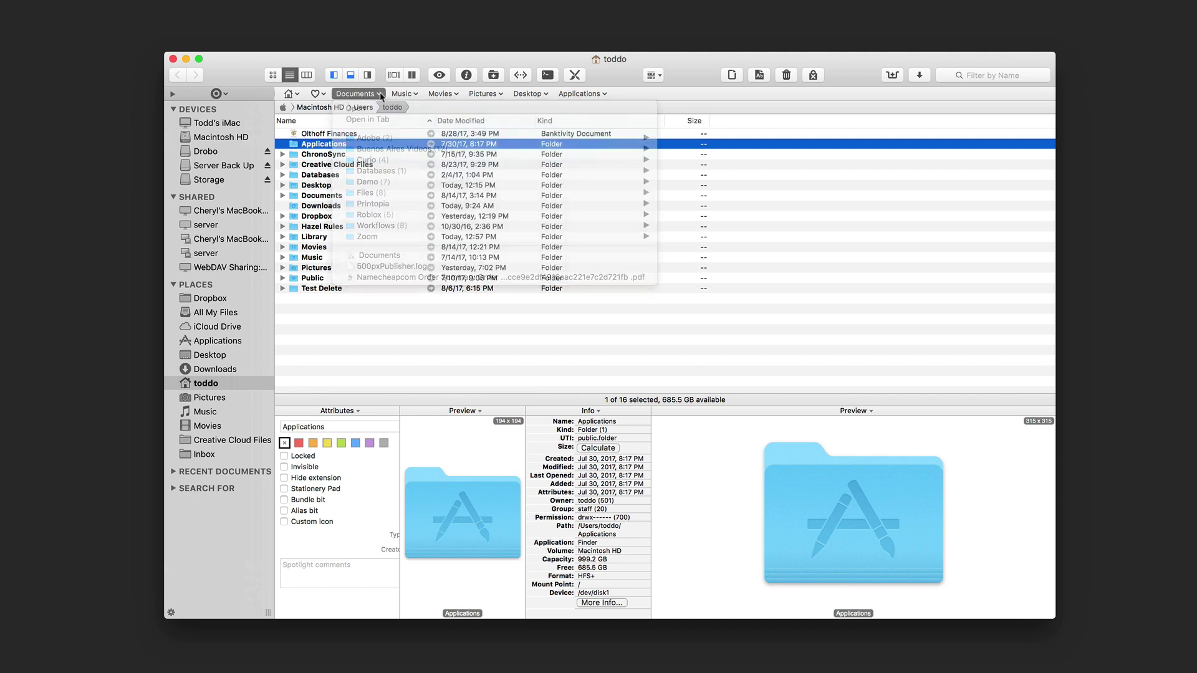
click(417, 95)
click(424, 98)
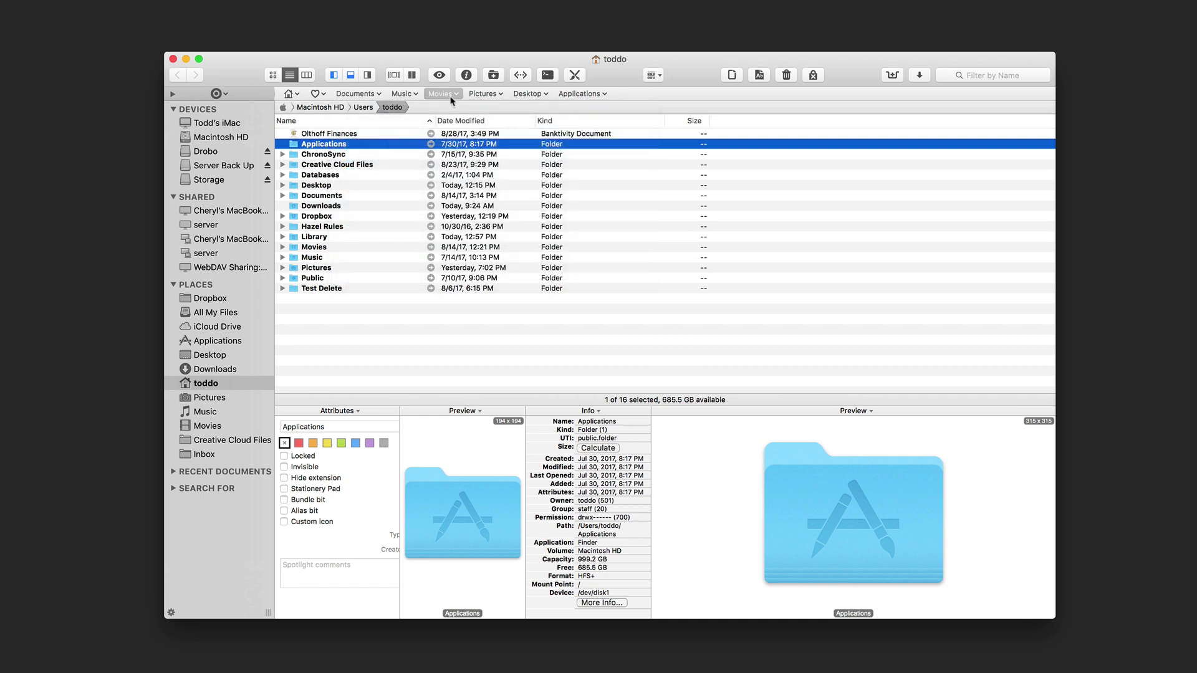
click(455, 97)
click(493, 96)
- Pin the Databases folder to the favorites bar and check its contents menu
drag(293, 178, 632, 95)
click(660, 95)
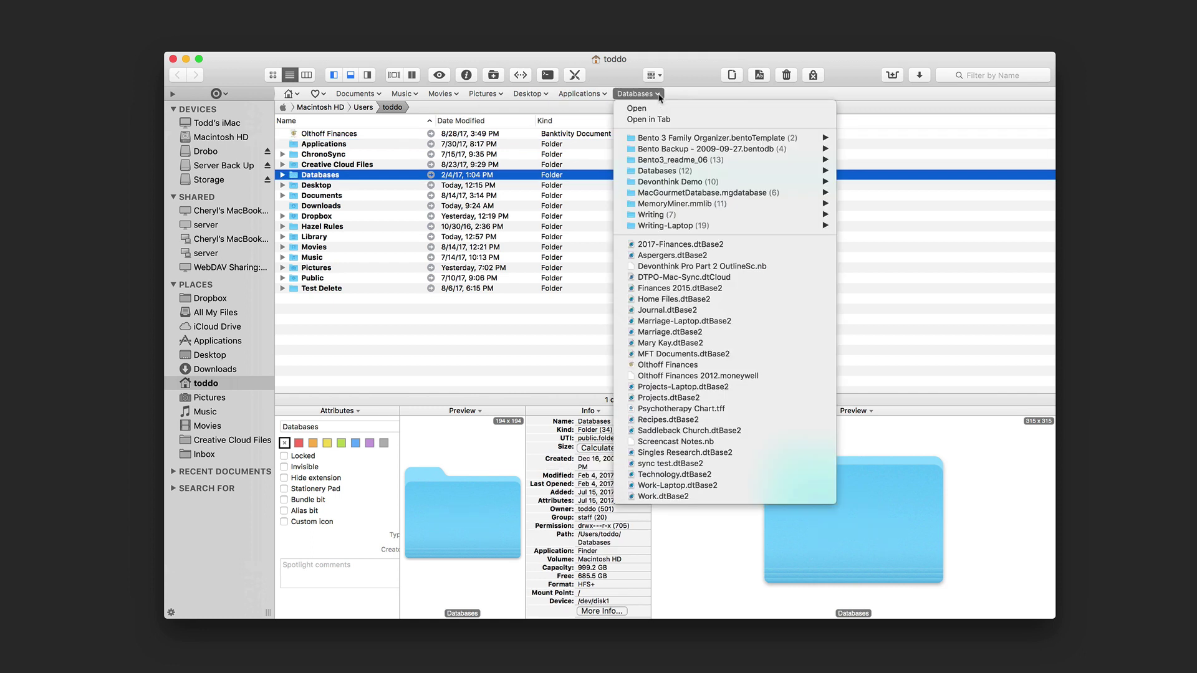
click(660, 96)
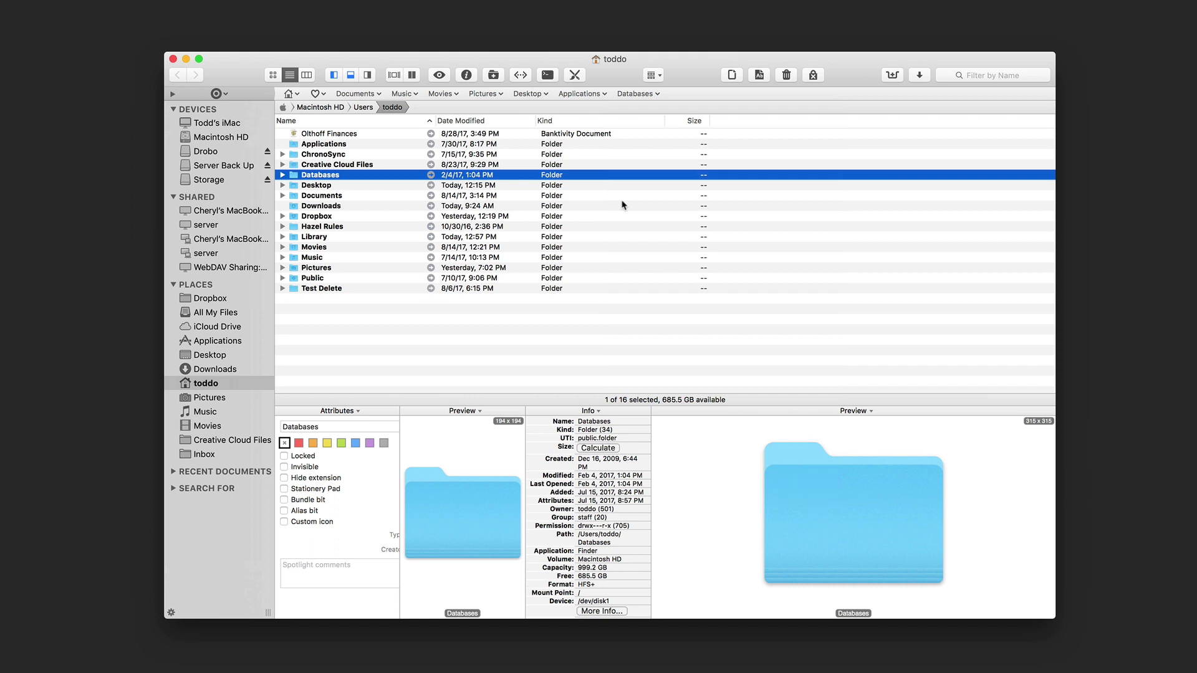
right_click(686, 78)
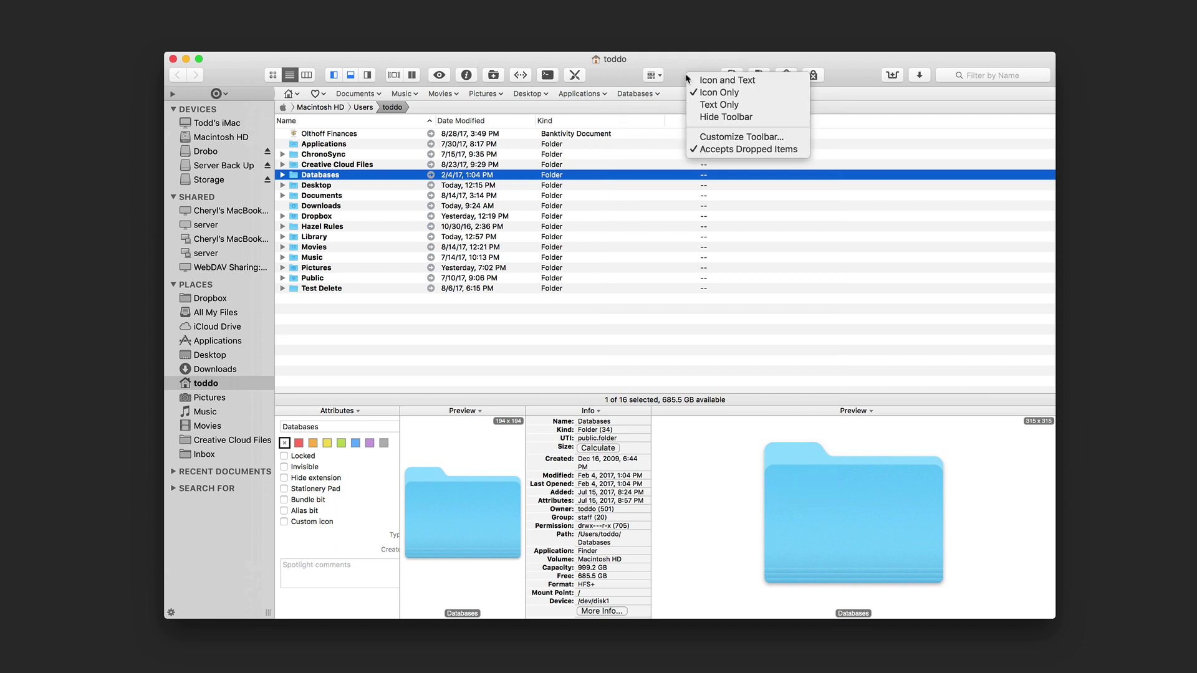
click(718, 137)
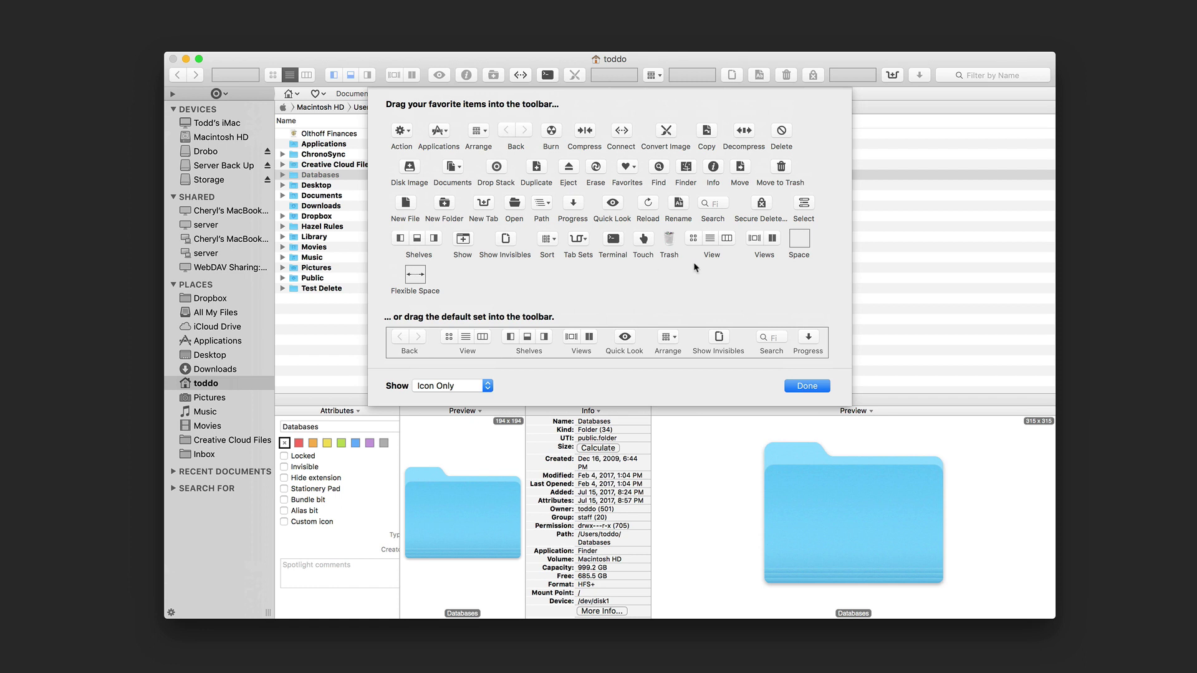
click(800, 392)
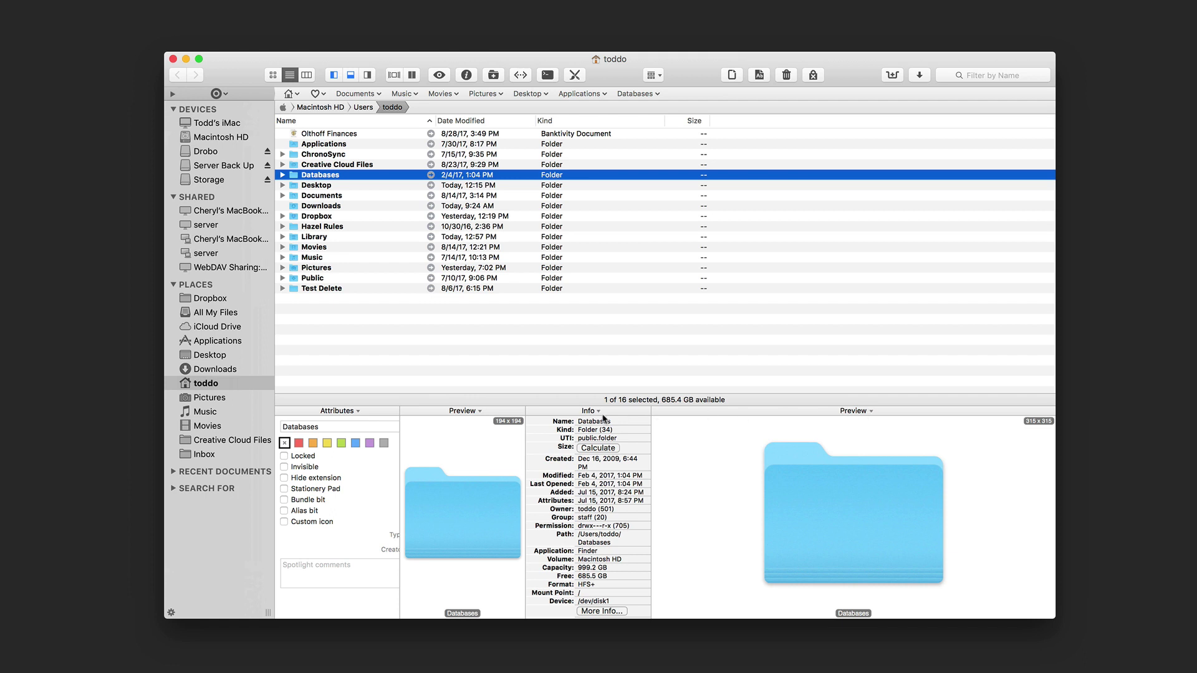
- Cycle the second bottom panel through Attributes and Preview, settling on Tags and Rating
click(431, 411)
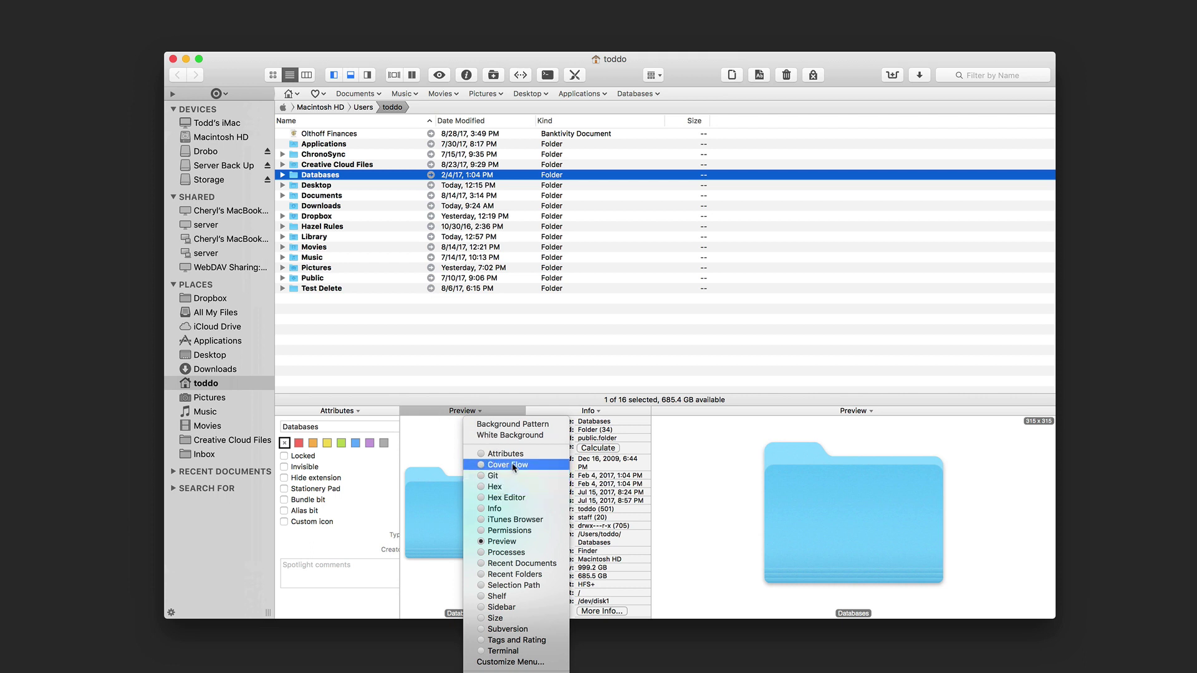
click(482, 454)
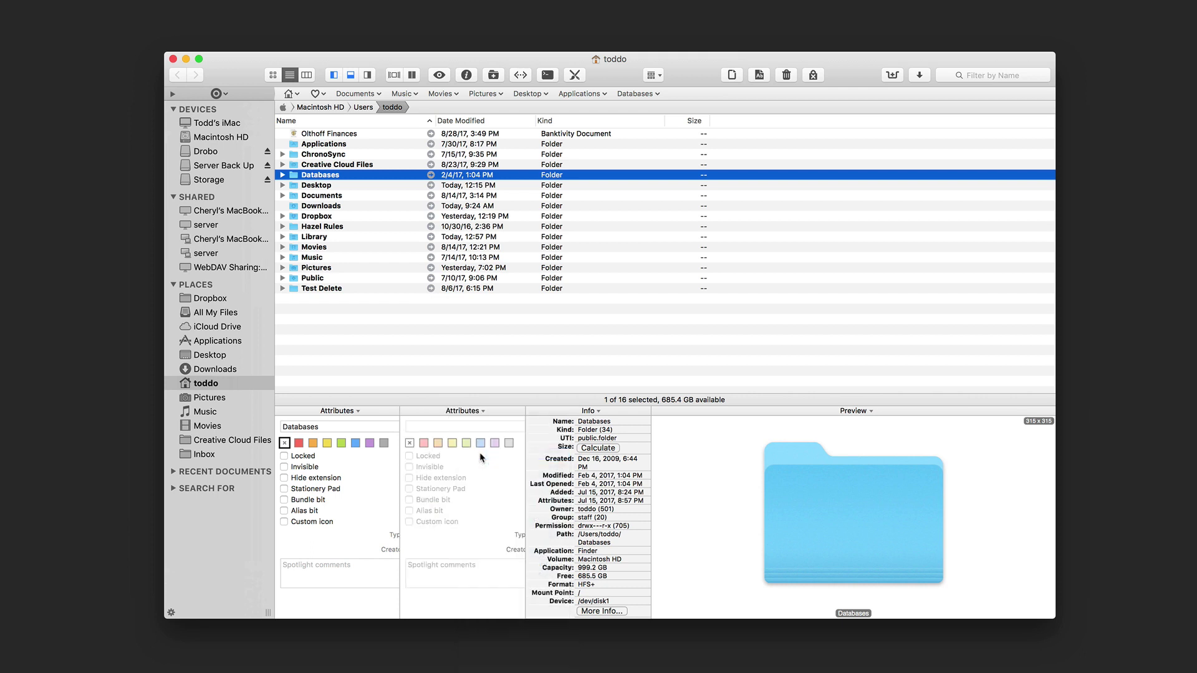
click(483, 411)
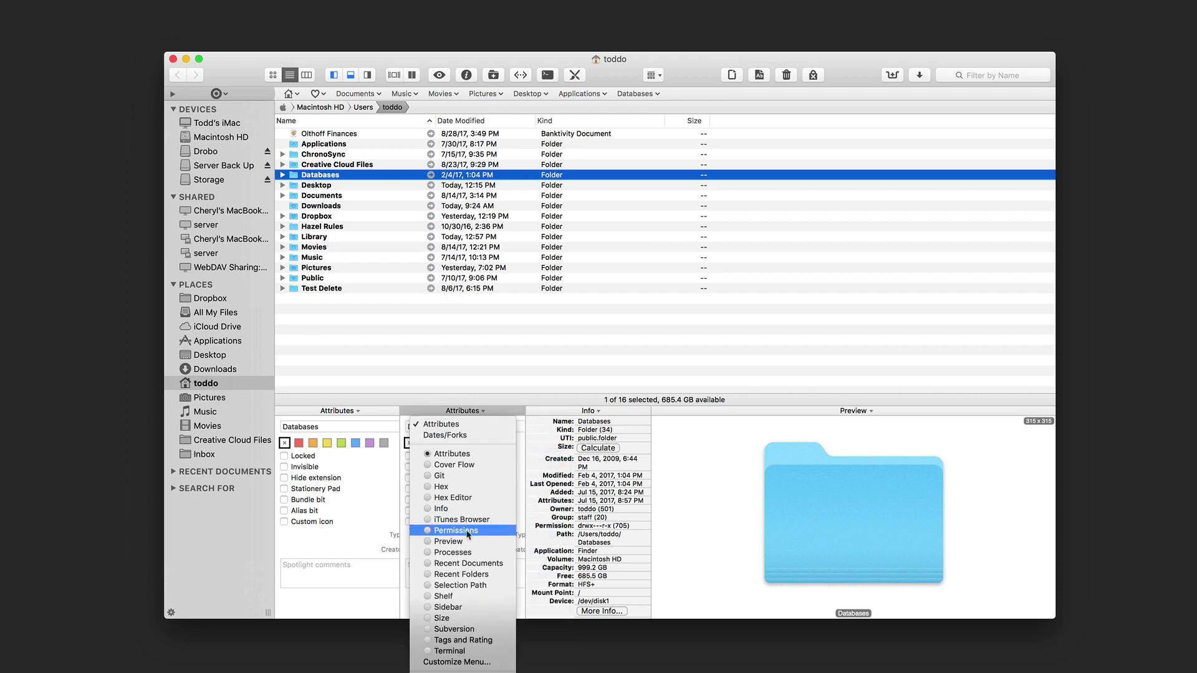
click(427, 542)
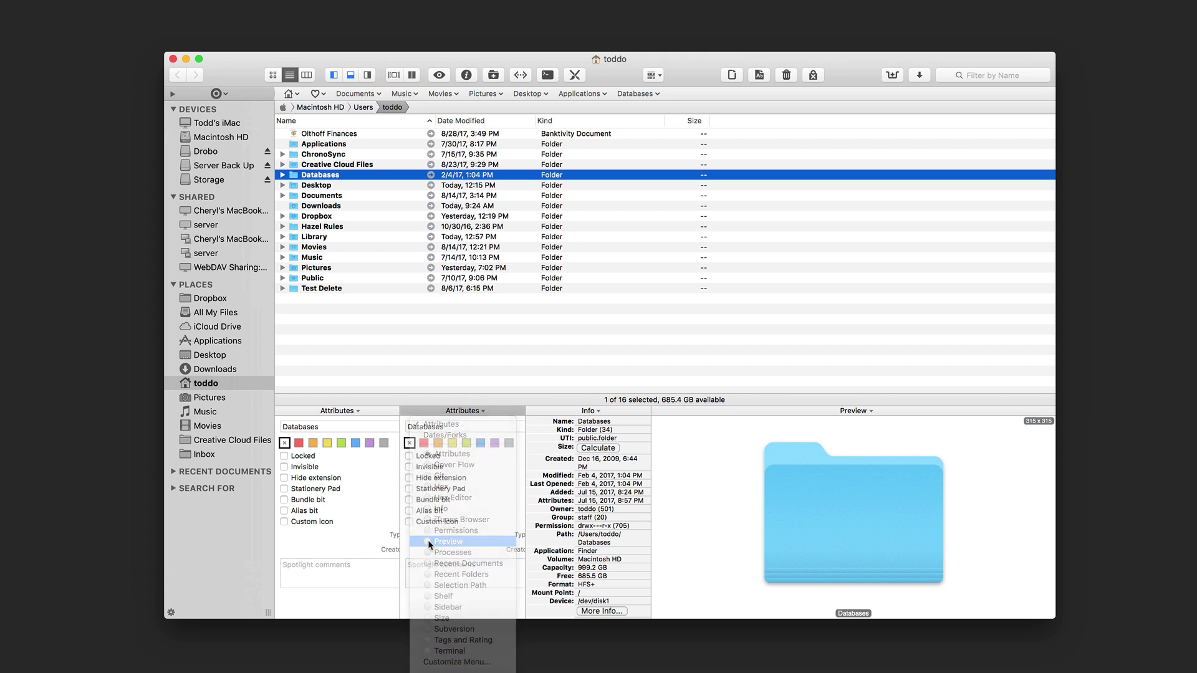
click(478, 408)
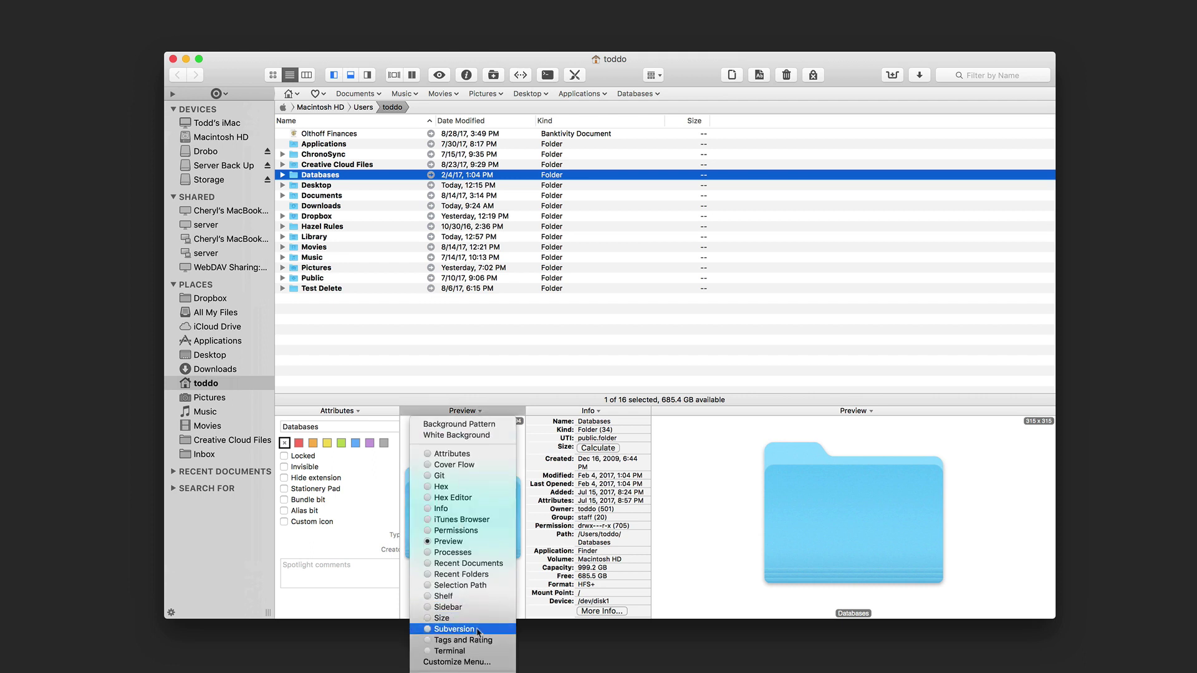
click(430, 640)
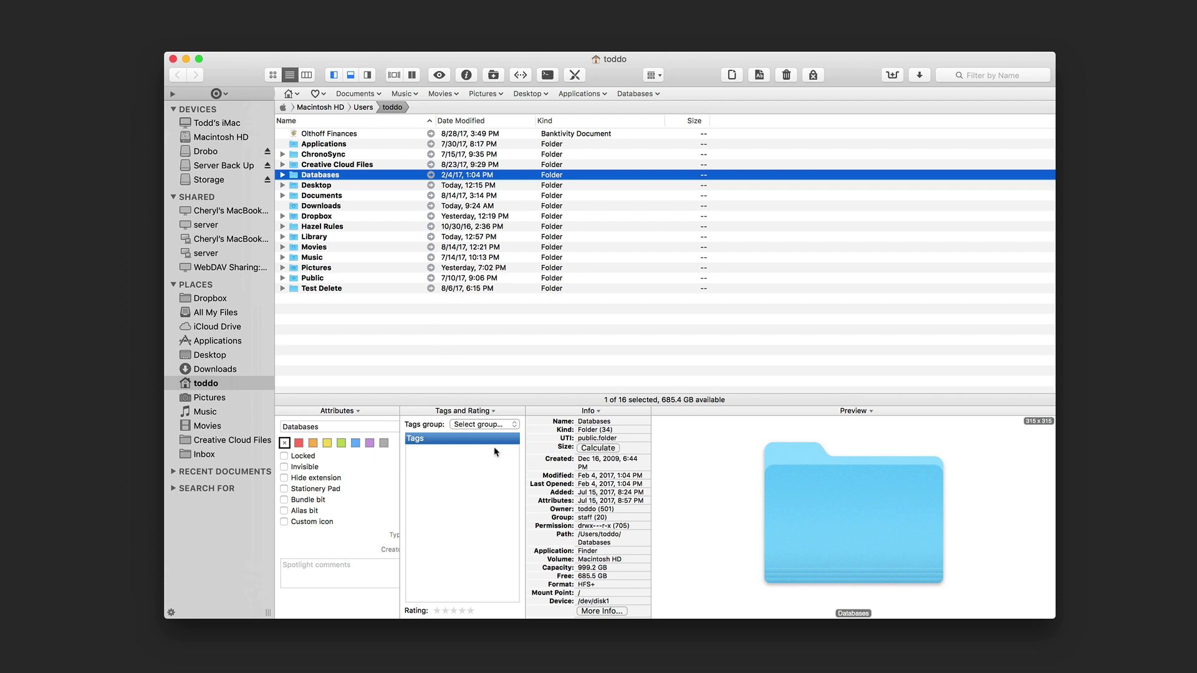
click(515, 428)
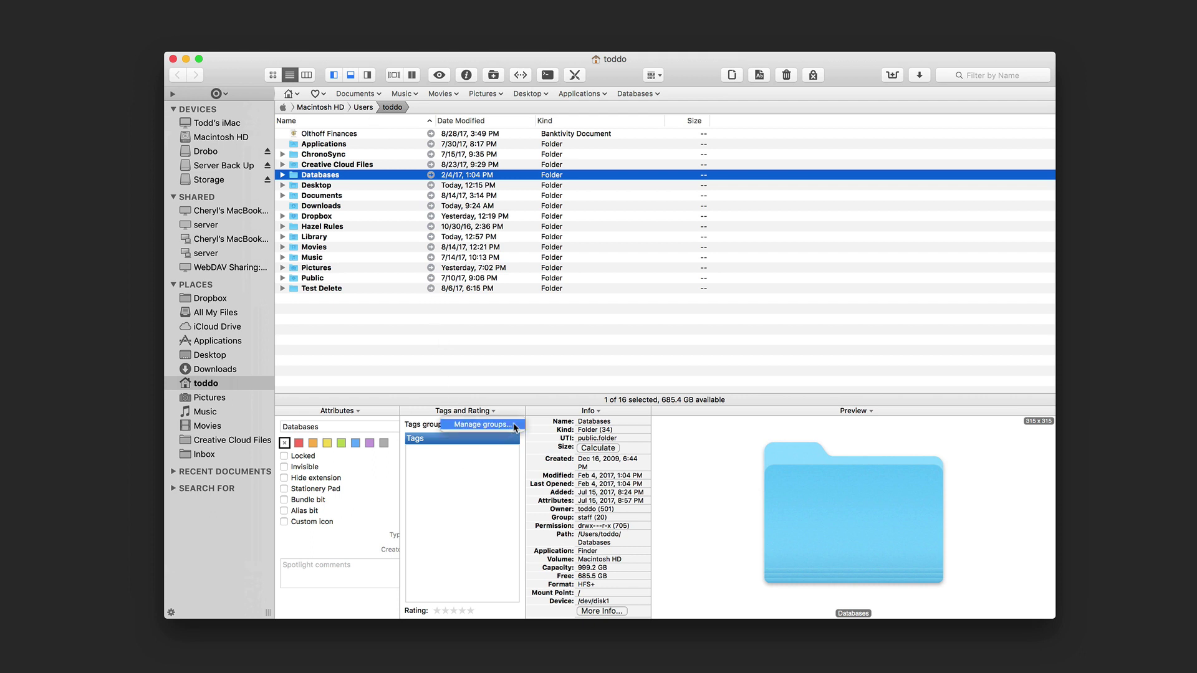
click(474, 490)
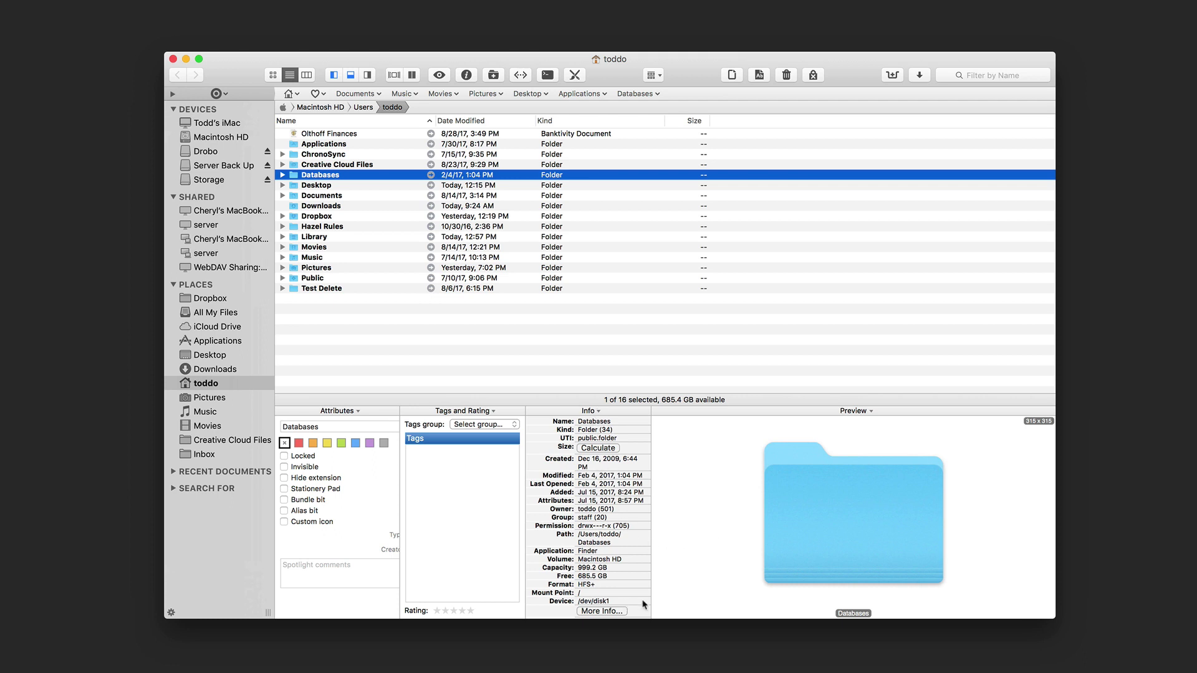
click(601, 611)
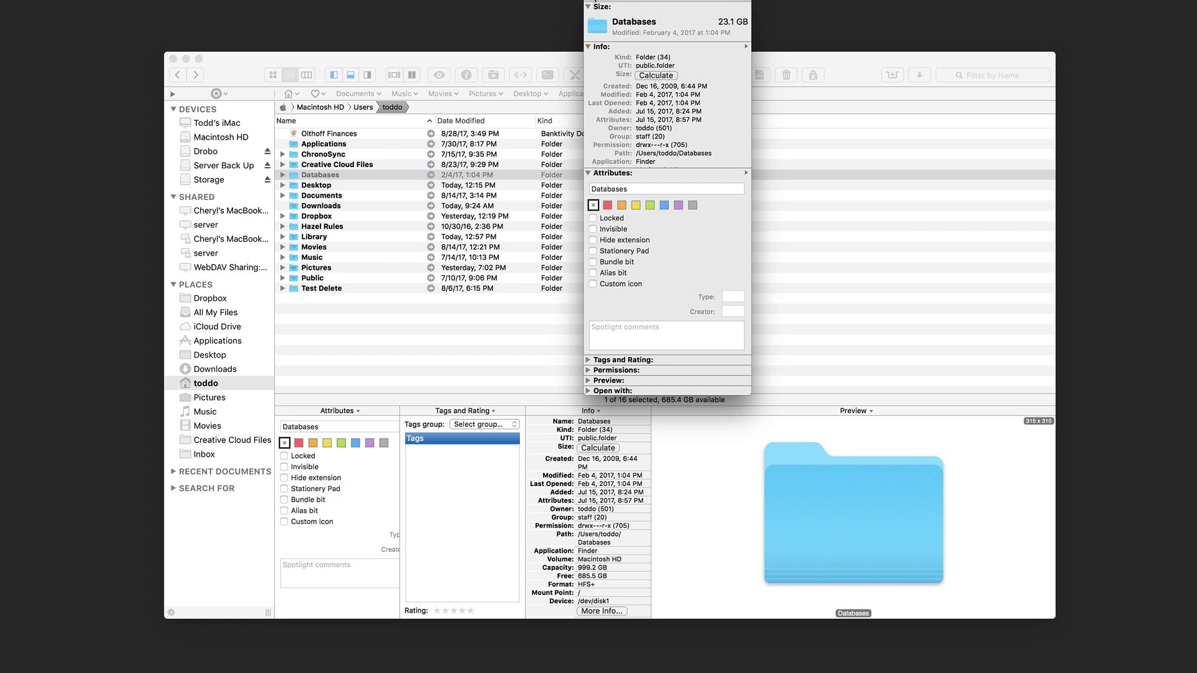
key(Escape)
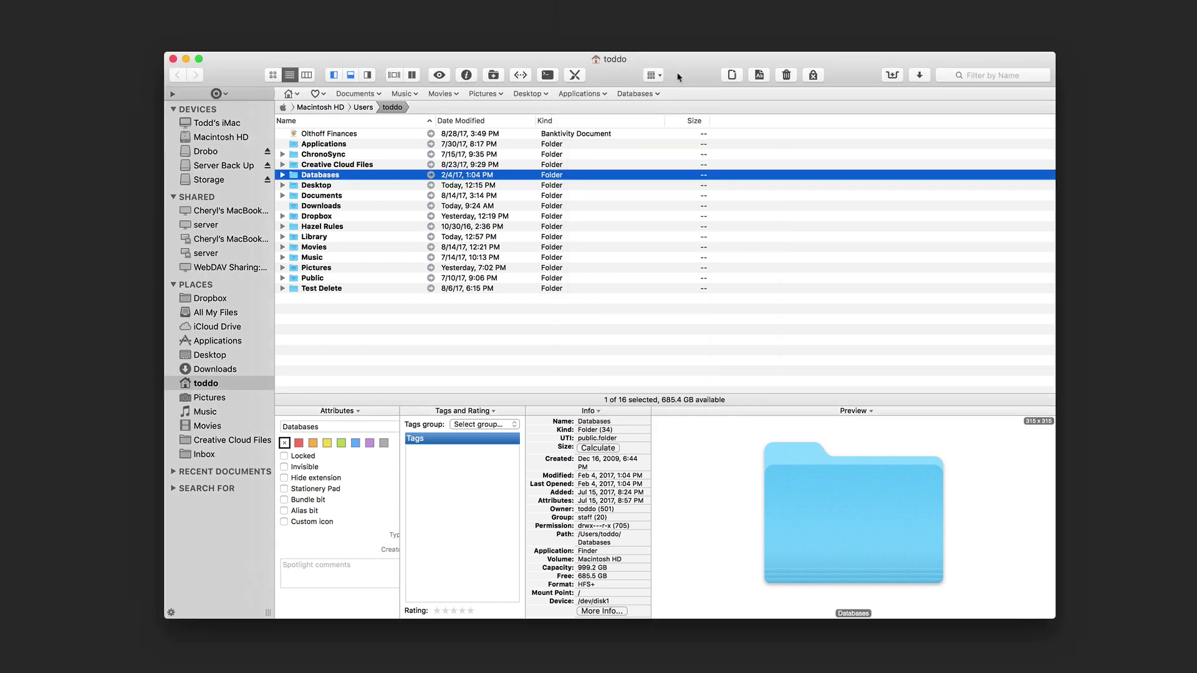
- Try icon and list views, then use column view with Desktop and Applications opened
click(272, 76)
click(290, 75)
click(306, 75)
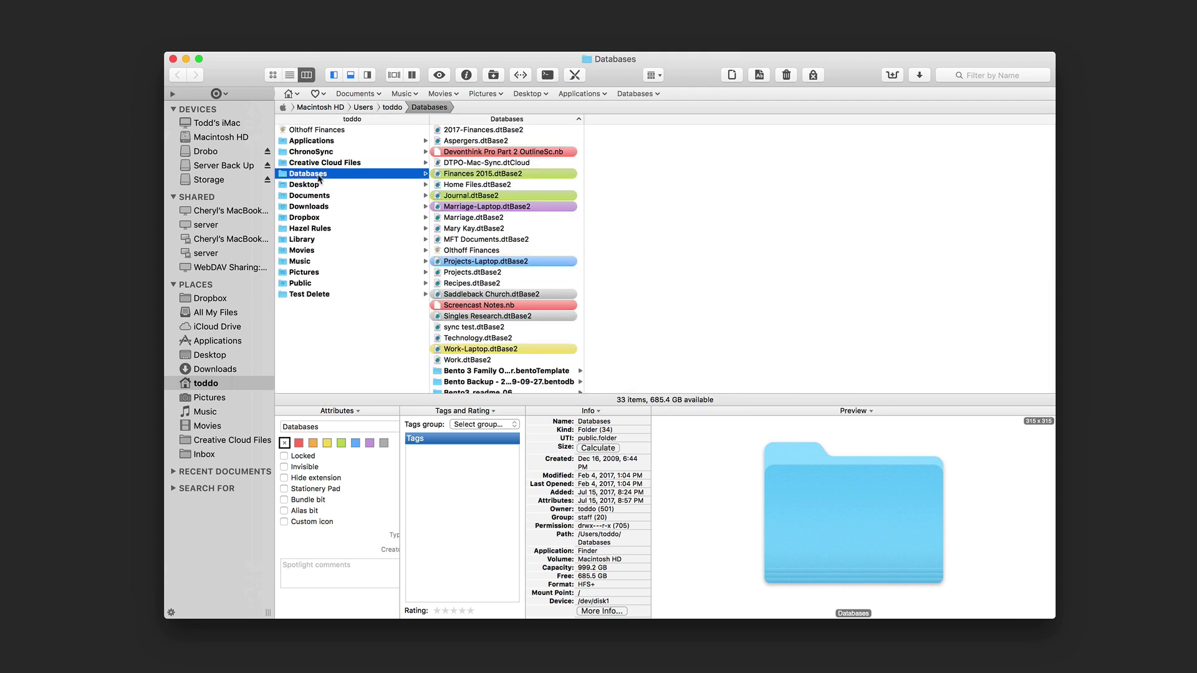
click(312, 186)
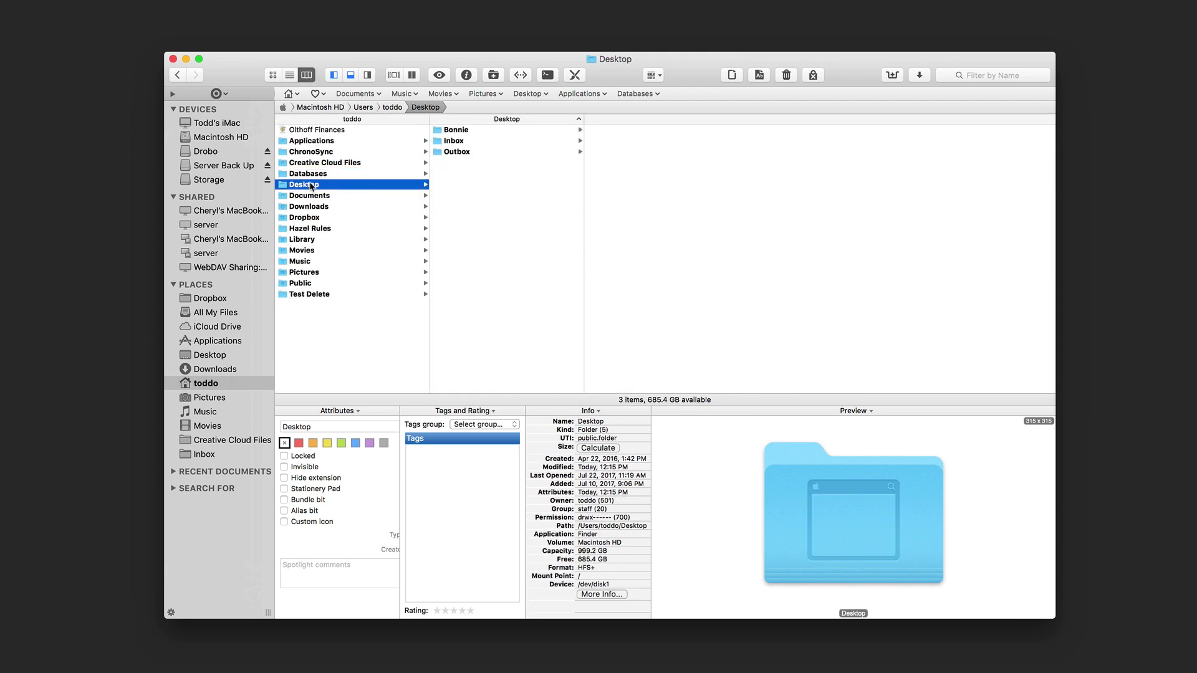
click(320, 143)
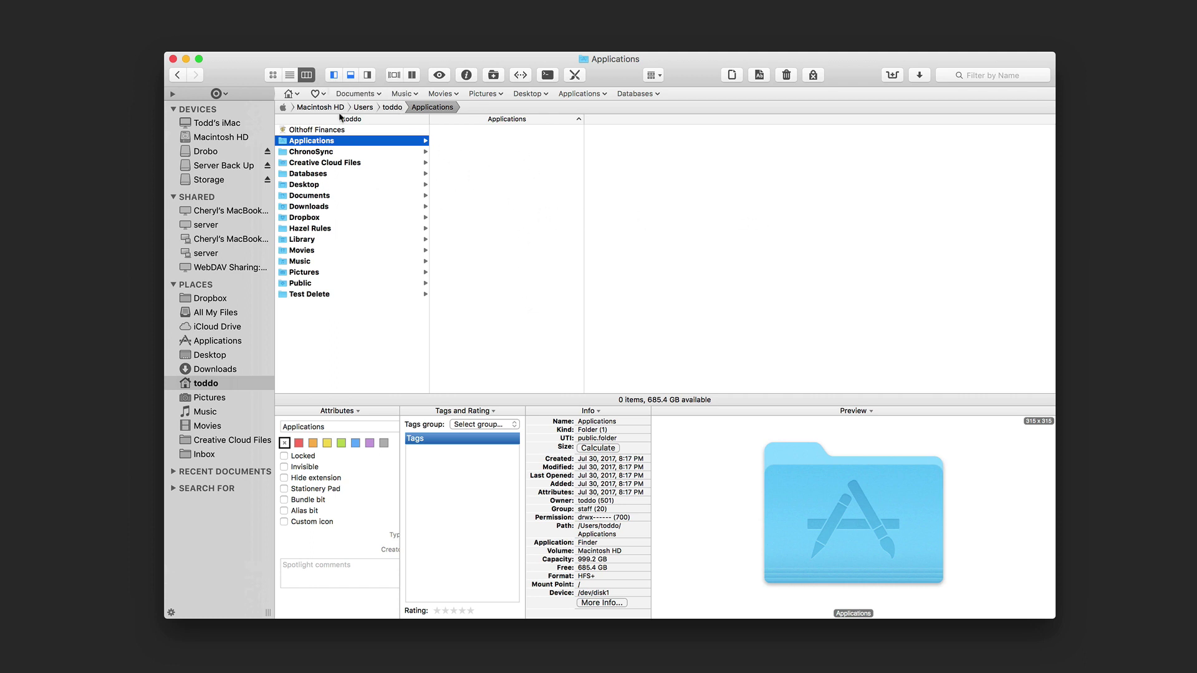
- Toggle the sidebar and both shelves, ending with the bottom and right shelves hidden
click(335, 75)
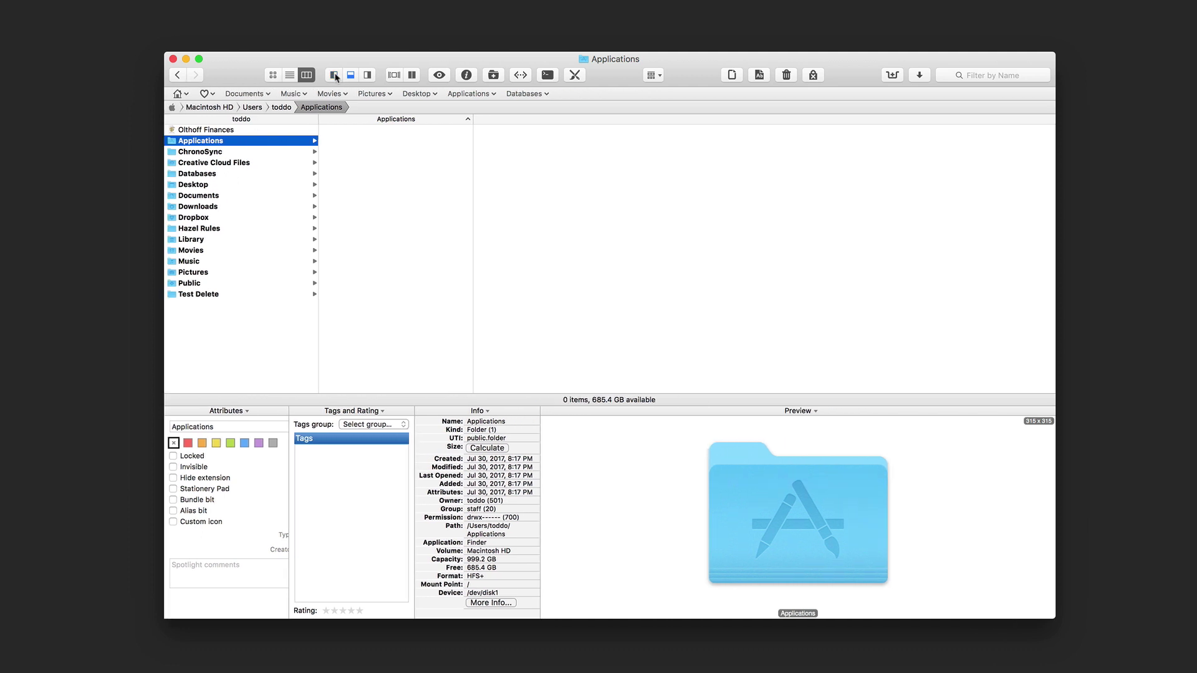
click(335, 76)
click(351, 76)
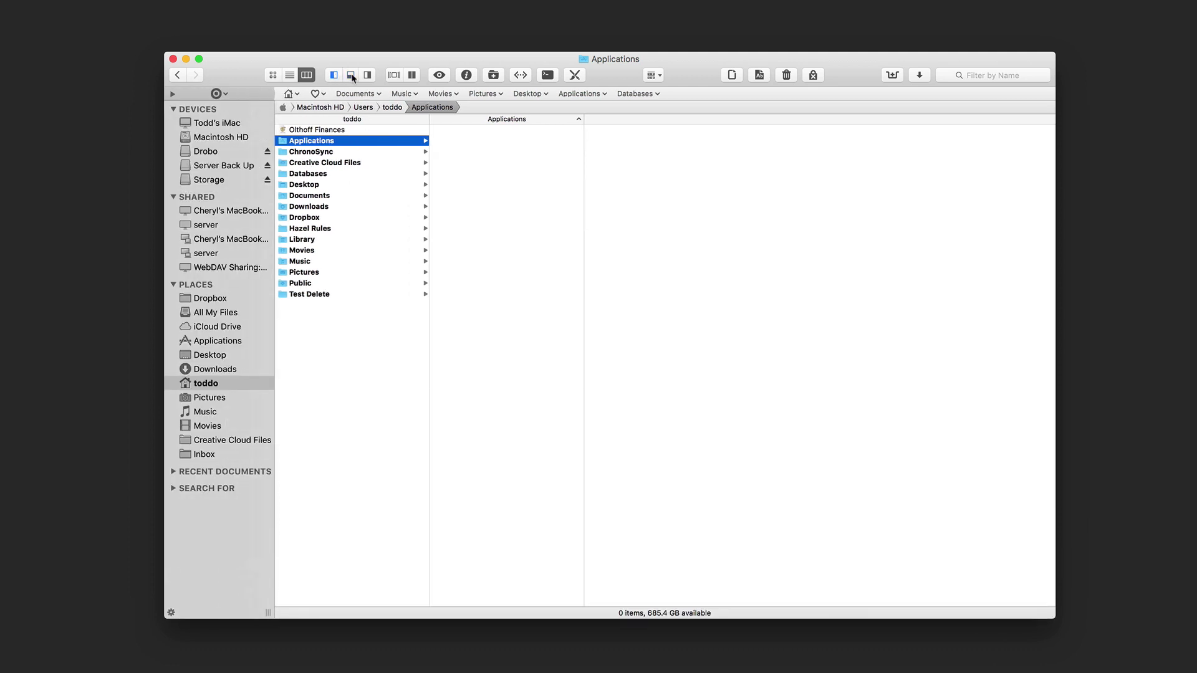
click(351, 76)
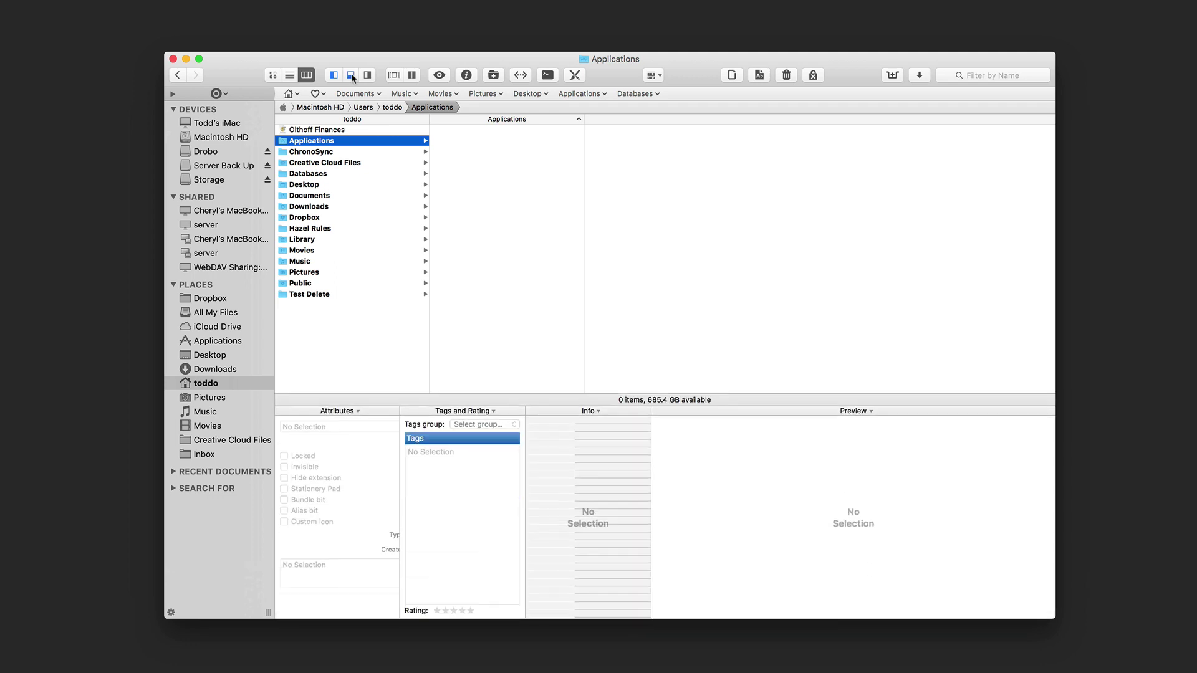
click(367, 76)
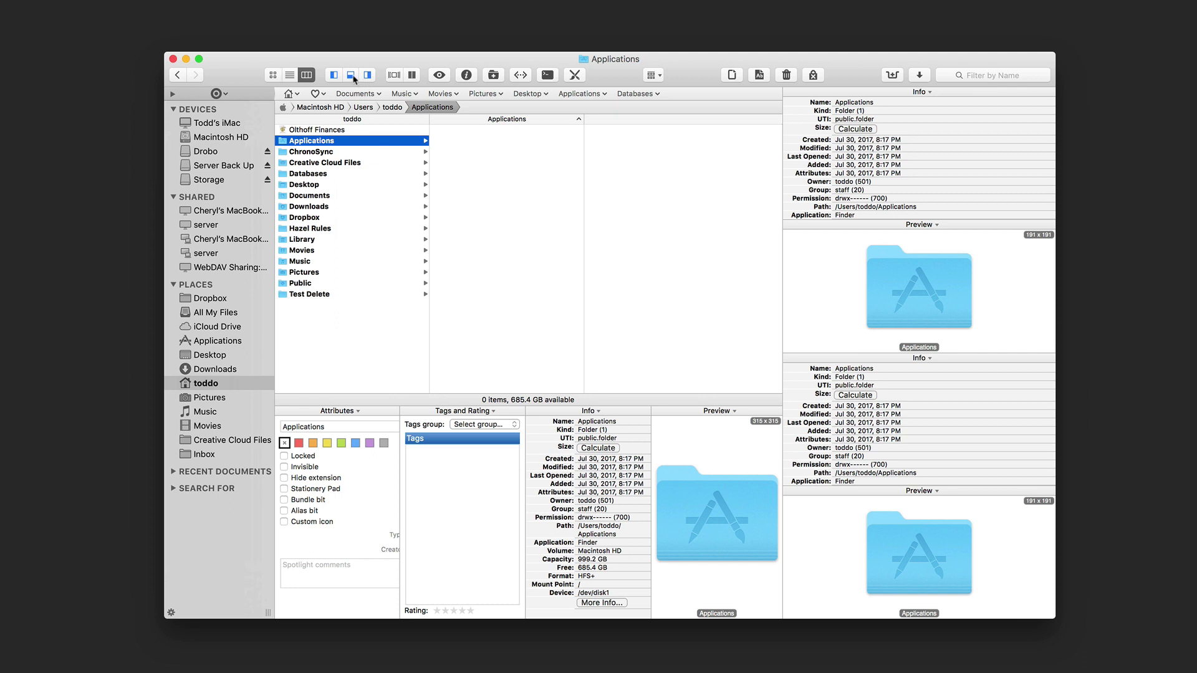
click(351, 76)
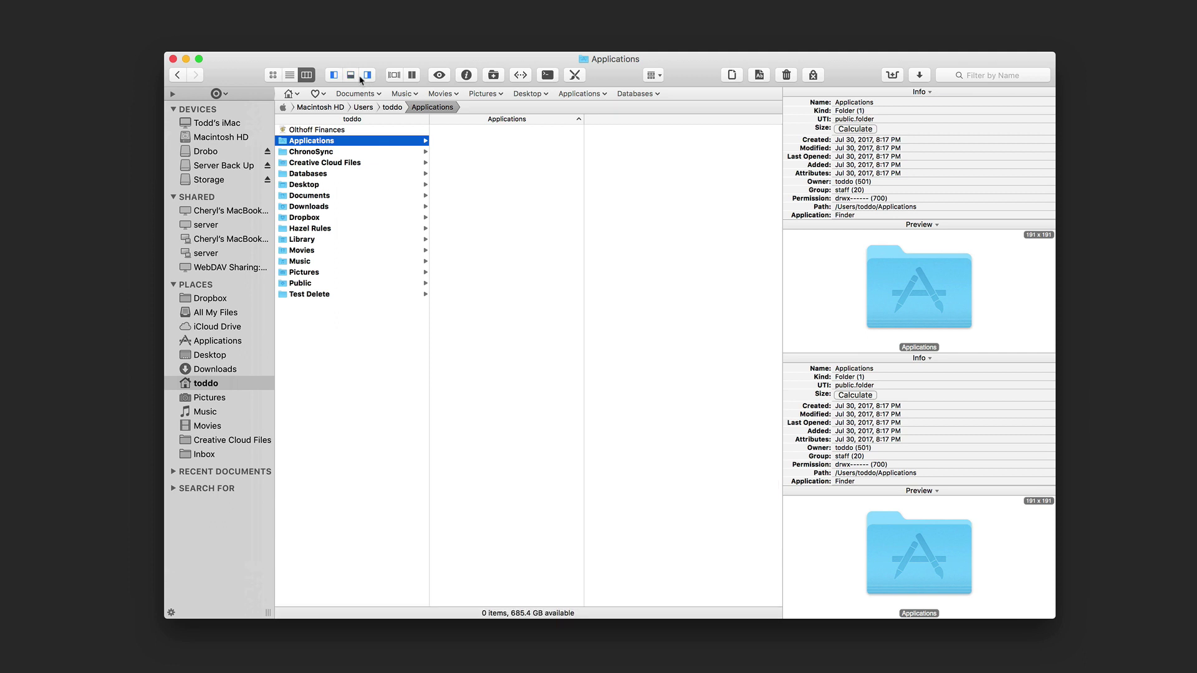
click(367, 75)
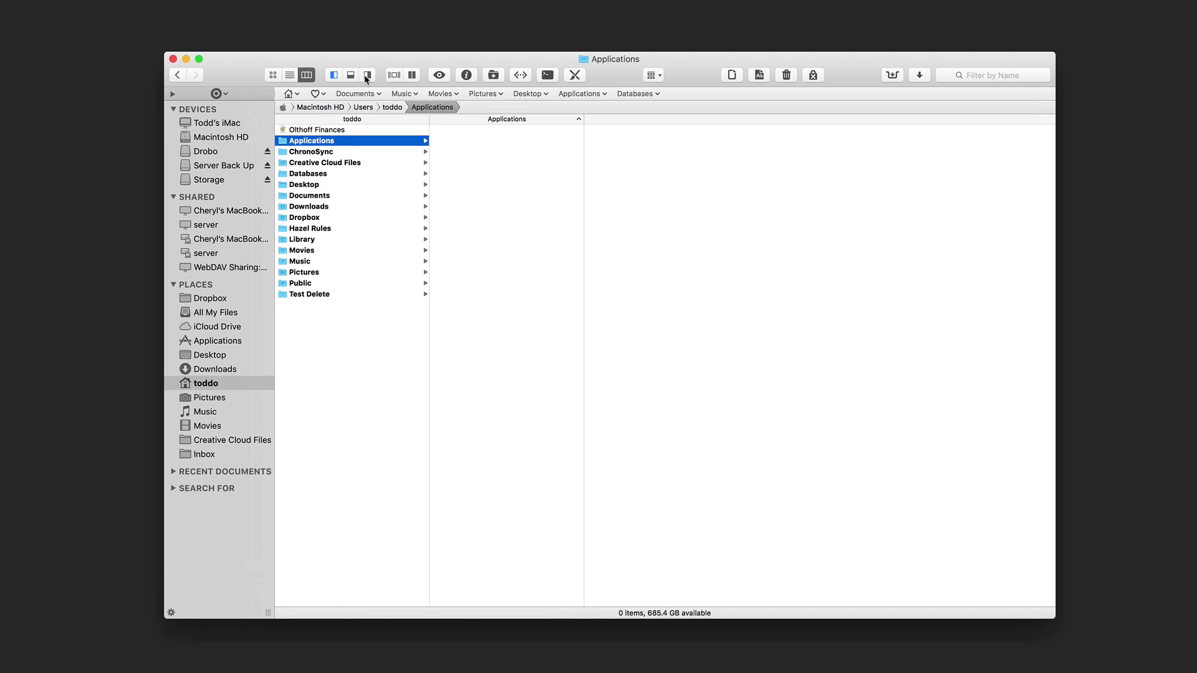
- Show and close the large preview strip, then turn on dual-pane browsing
click(394, 76)
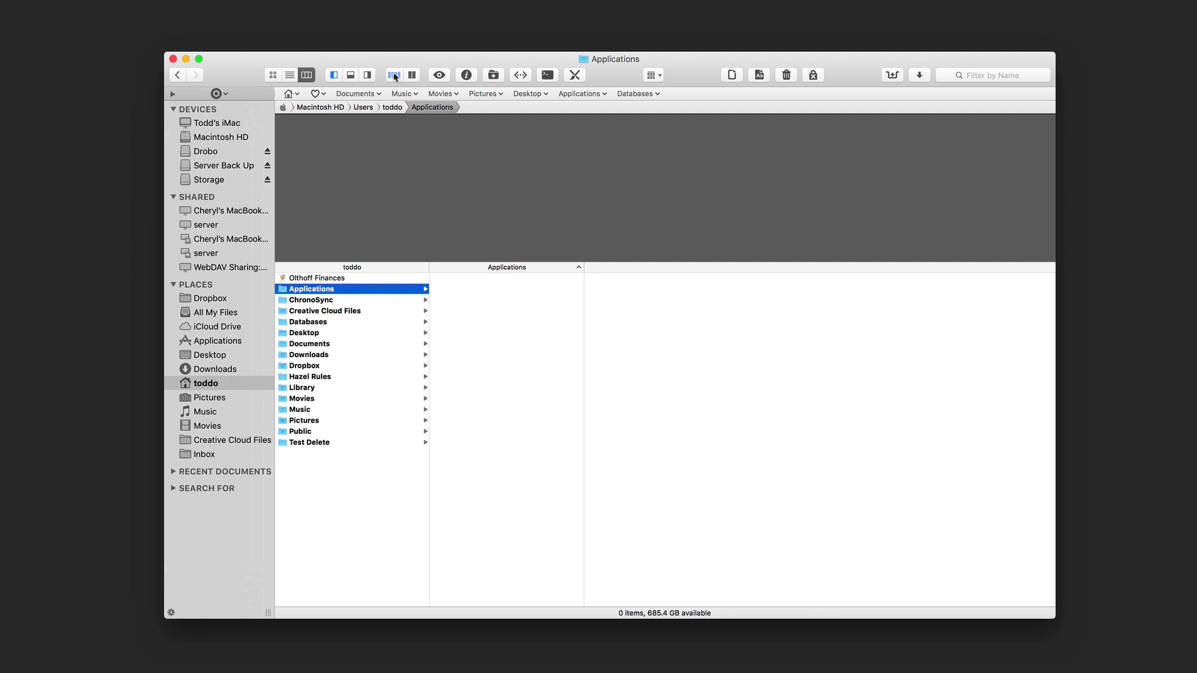
click(394, 75)
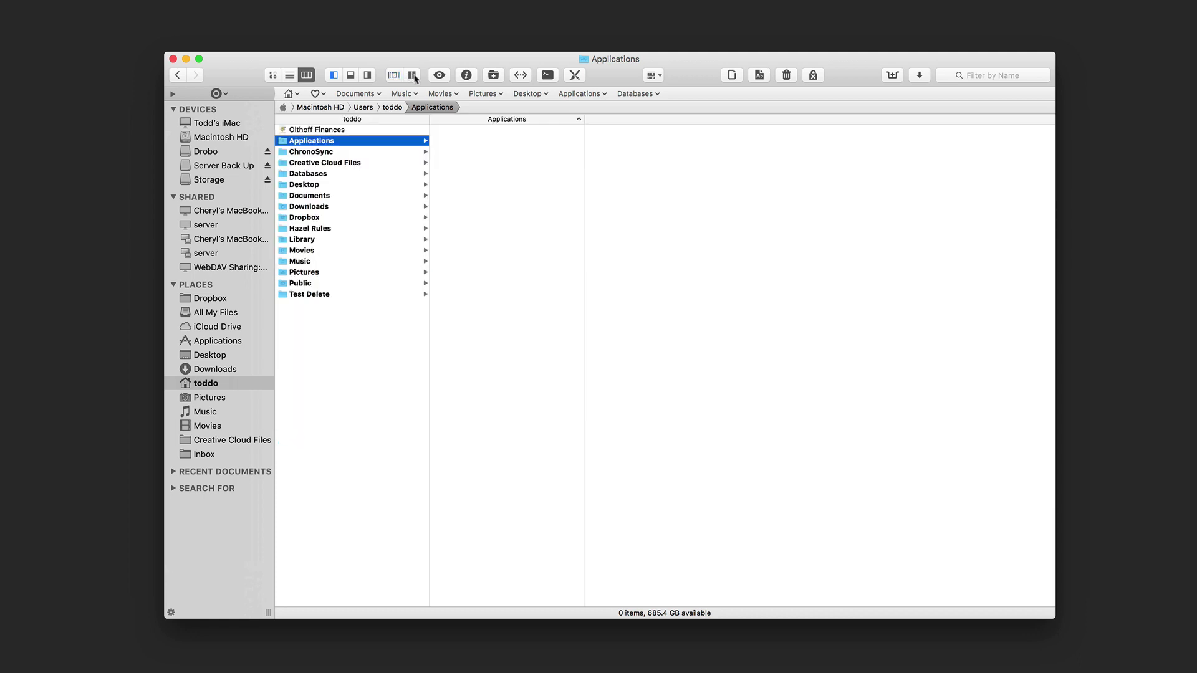
click(413, 75)
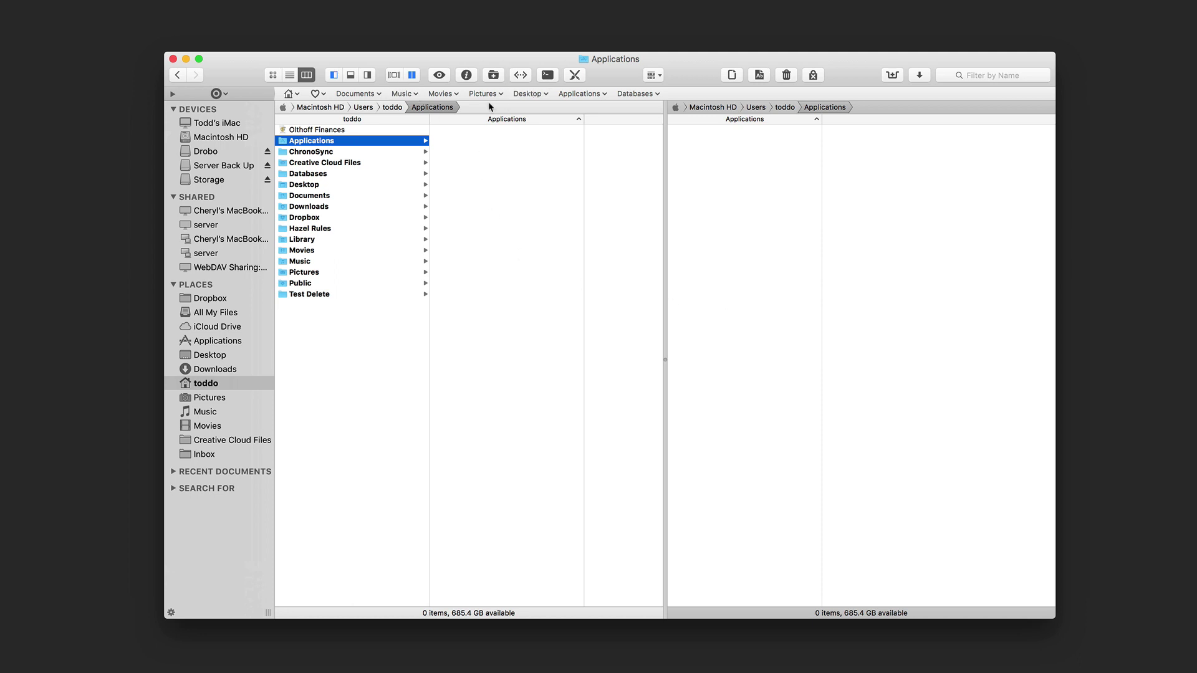
click(439, 75)
click(439, 76)
click(467, 75)
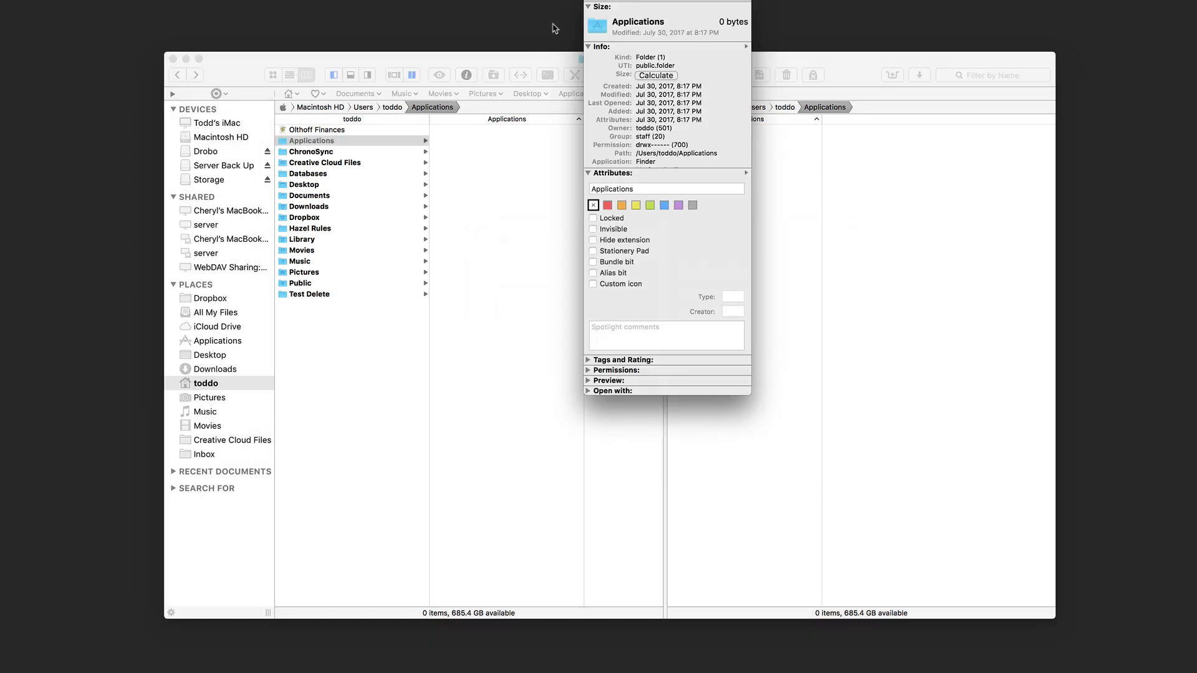
key(Escape)
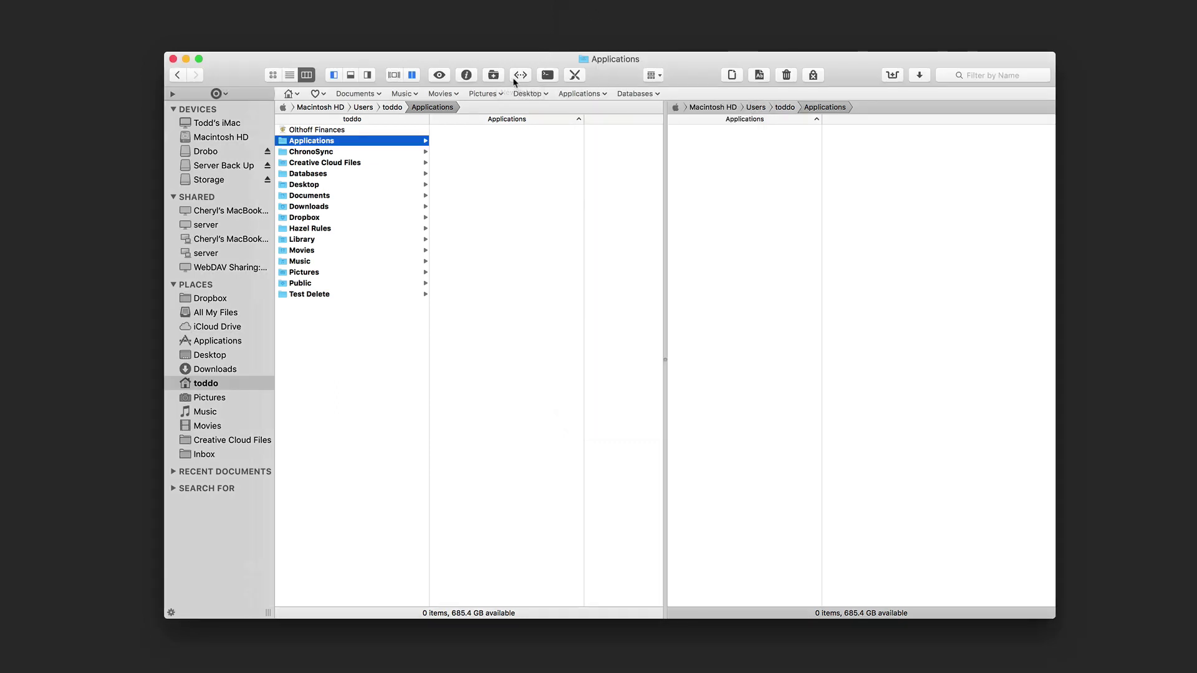
click(547, 76)
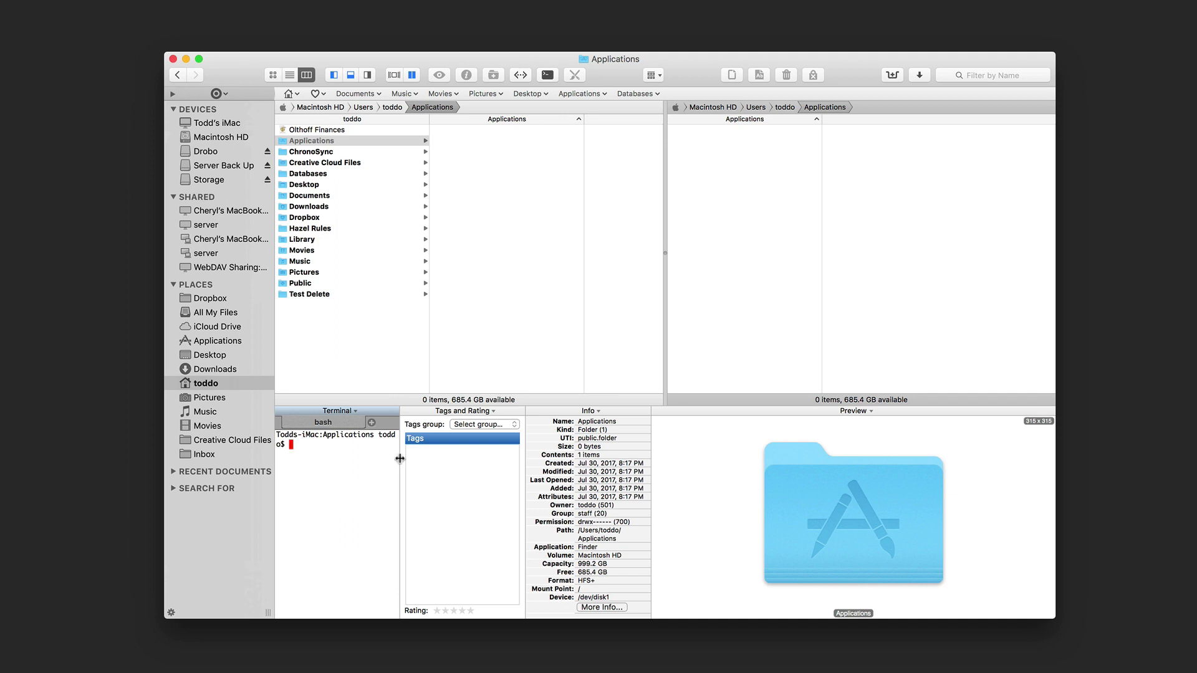
drag(399, 461, 438, 458)
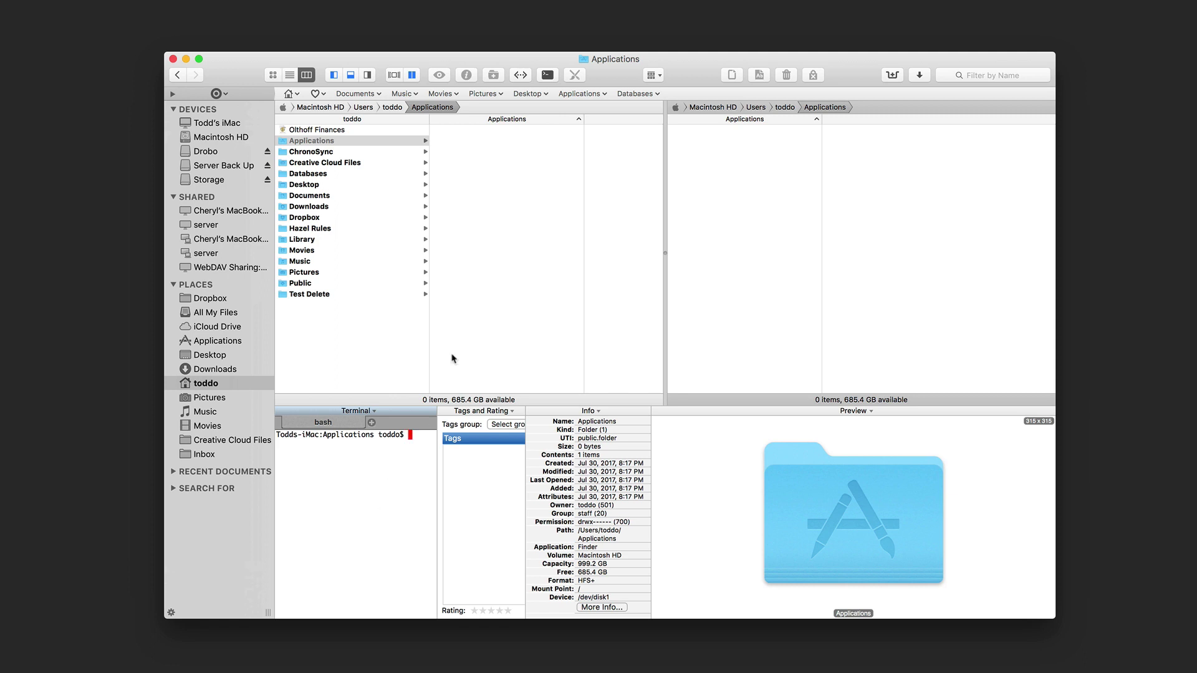
click(392, 412)
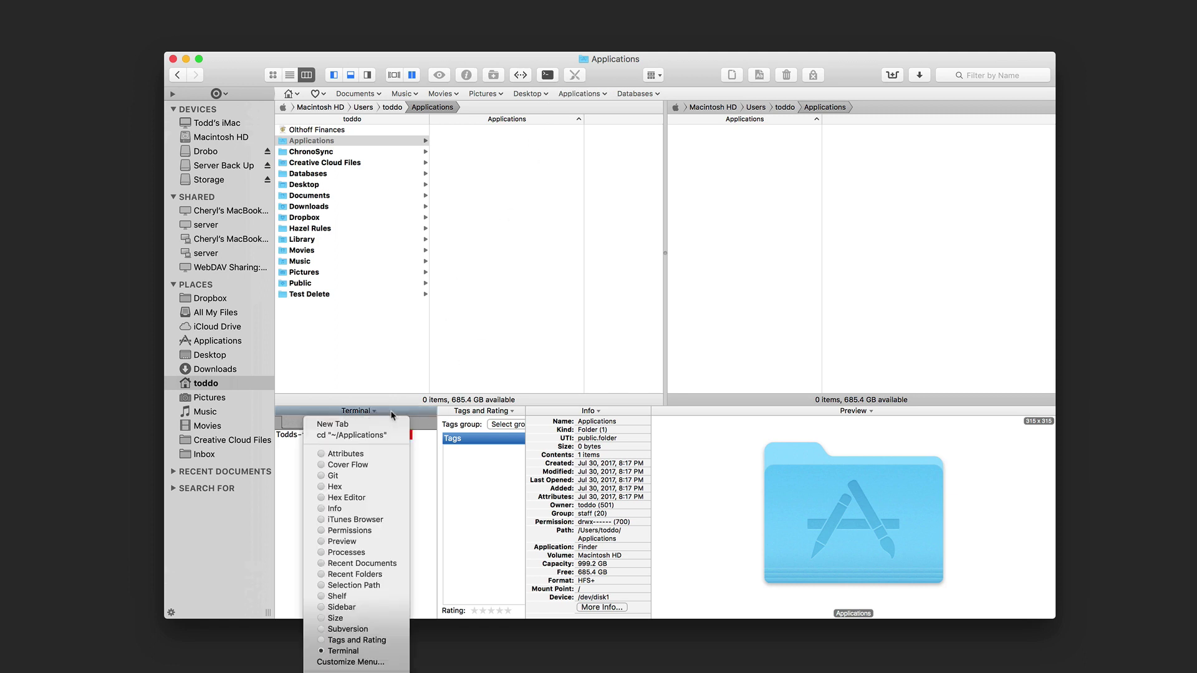
click(391, 413)
click(392, 412)
click(401, 412)
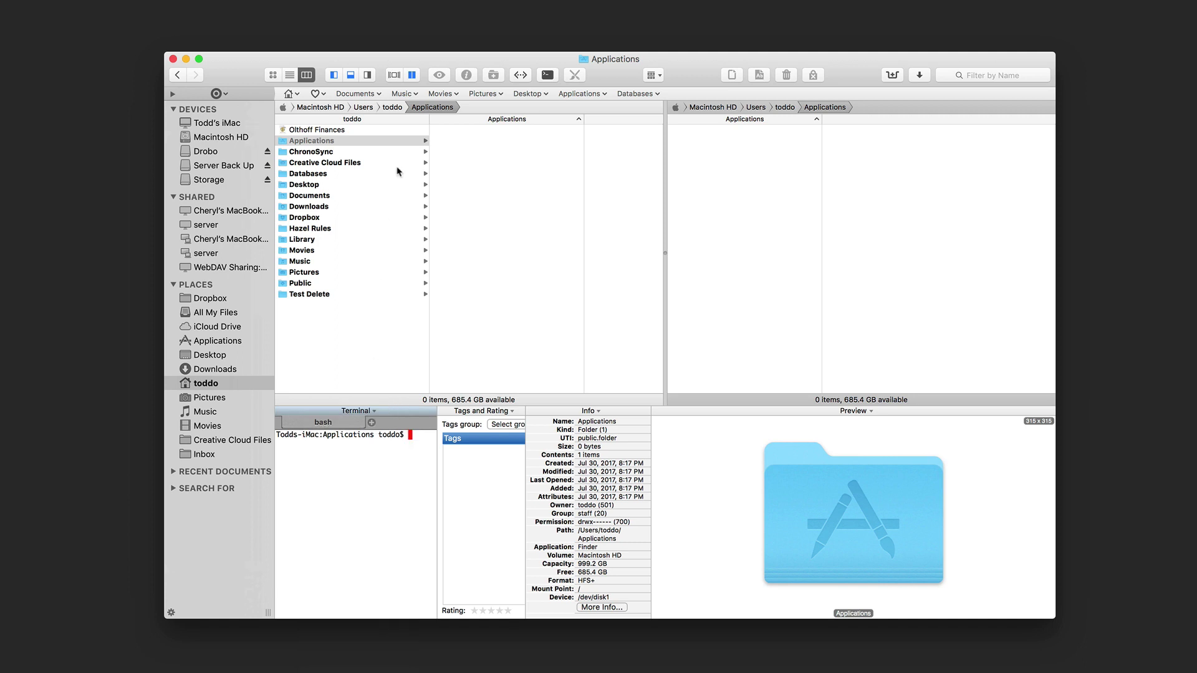
click(353, 76)
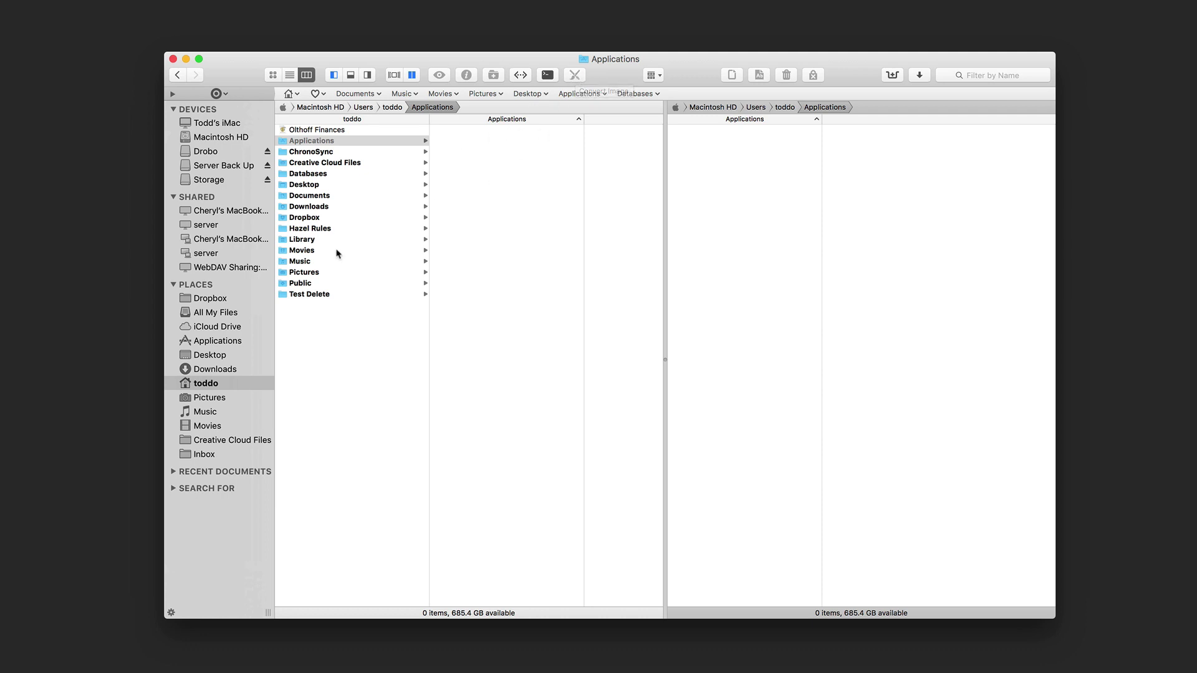
- Open Pictures and preview Screenshot Jul 24 16.27.51.jpg with its details
click(310, 274)
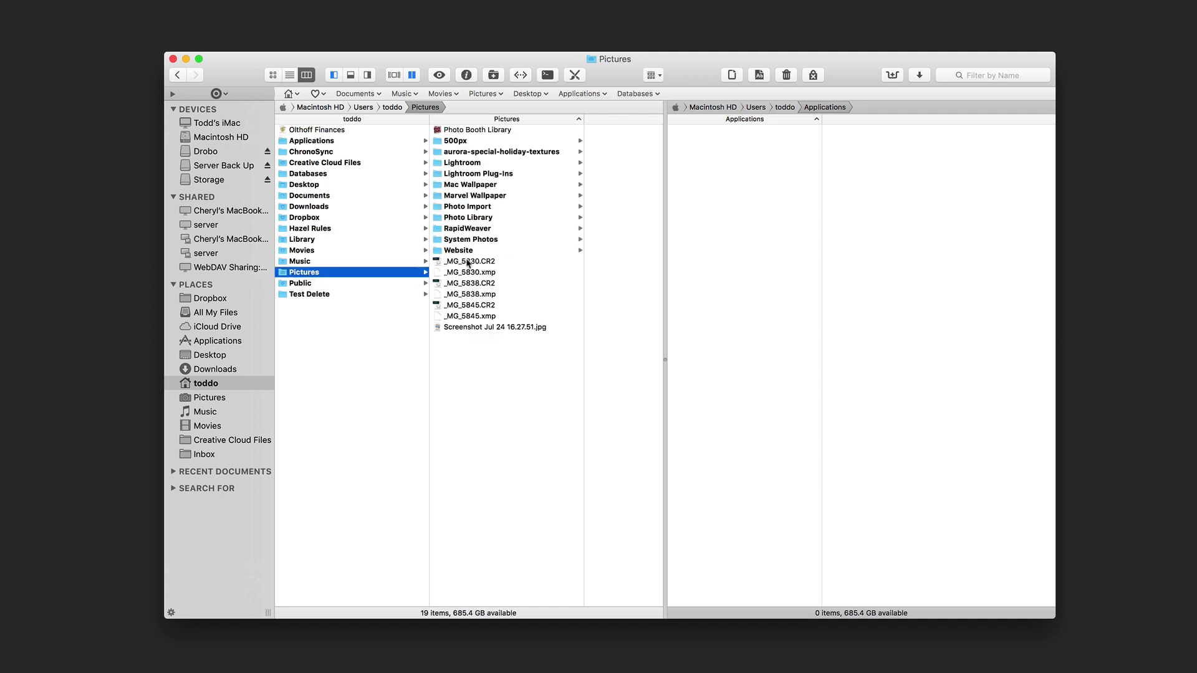
click(466, 329)
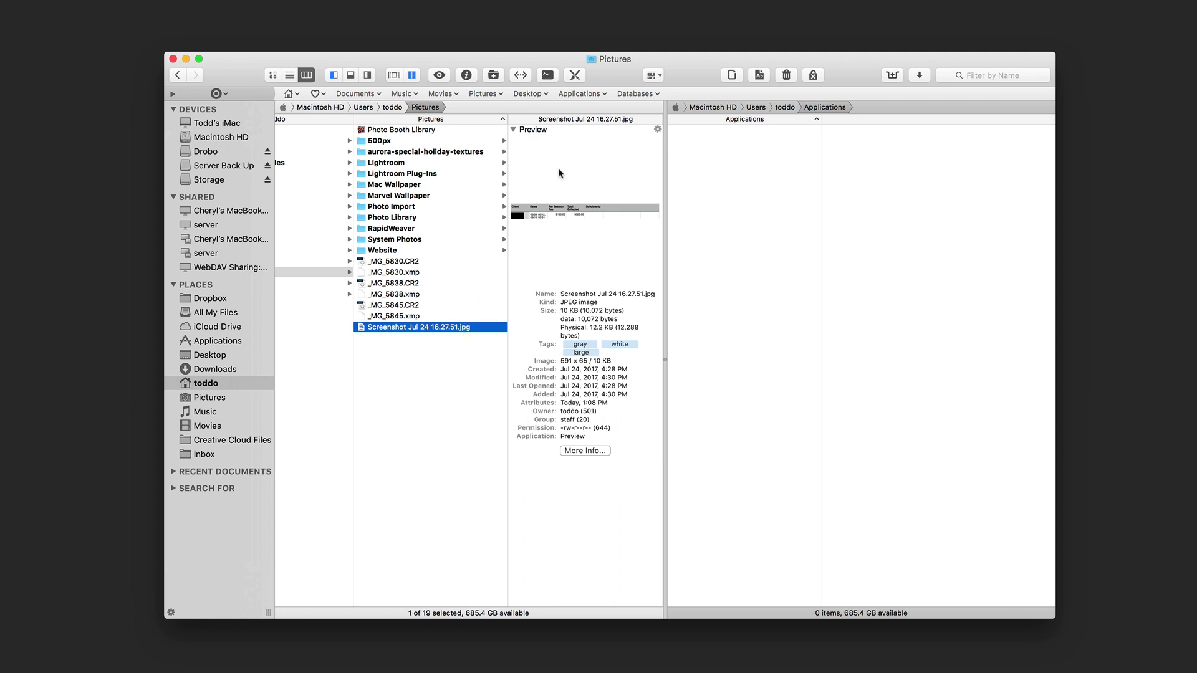
click(575, 75)
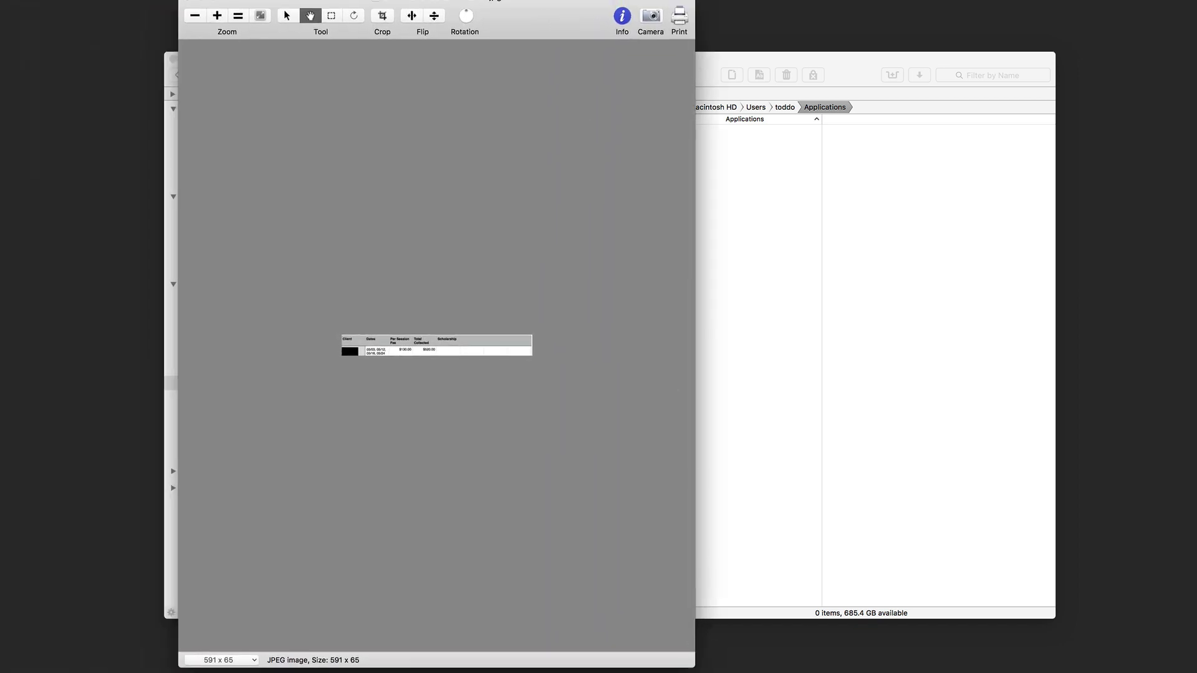
drag(691, 662, 555, 372)
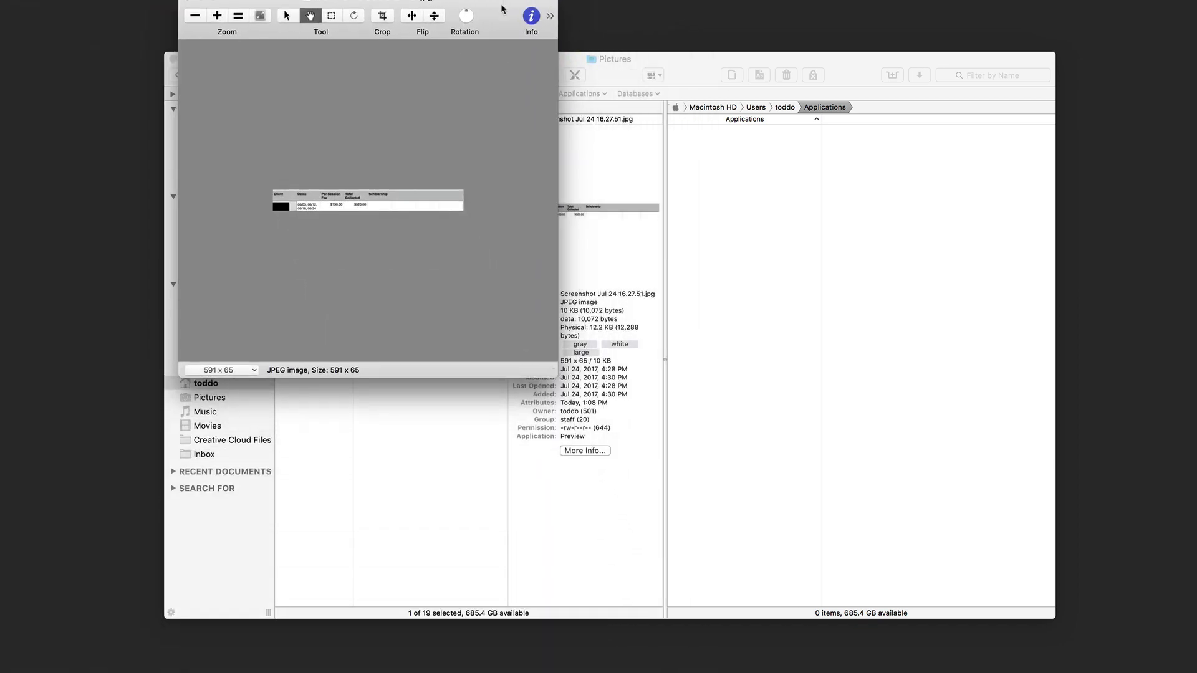
drag(502, 9, 644, 88)
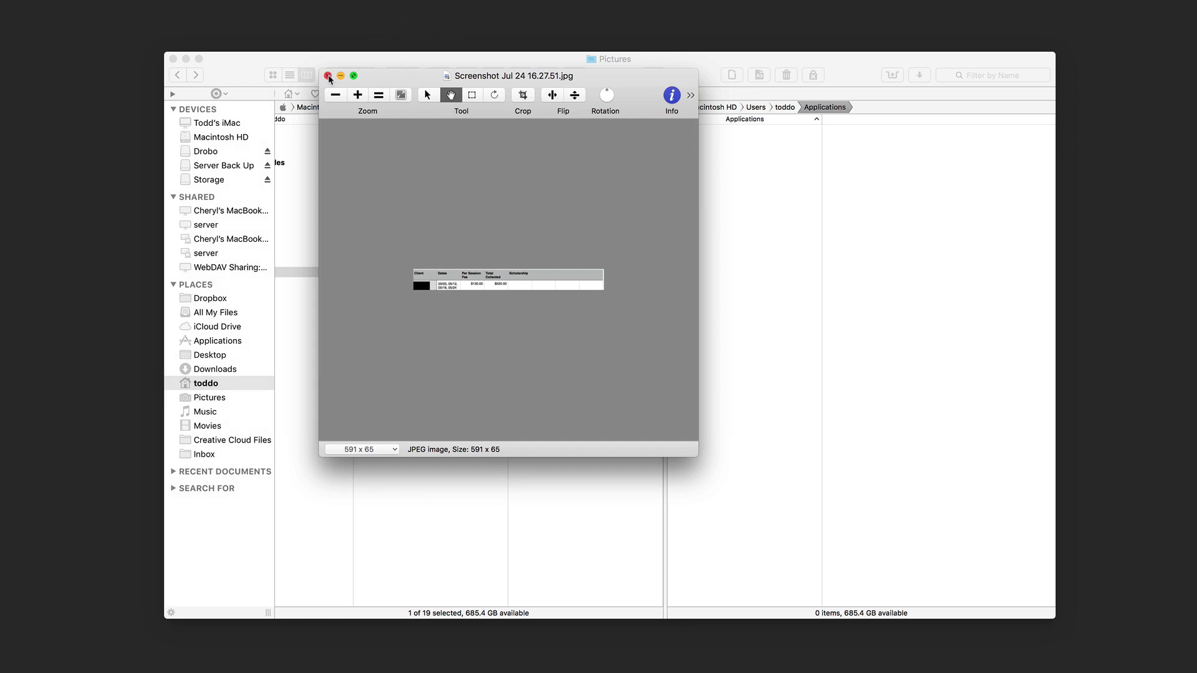
click(328, 76)
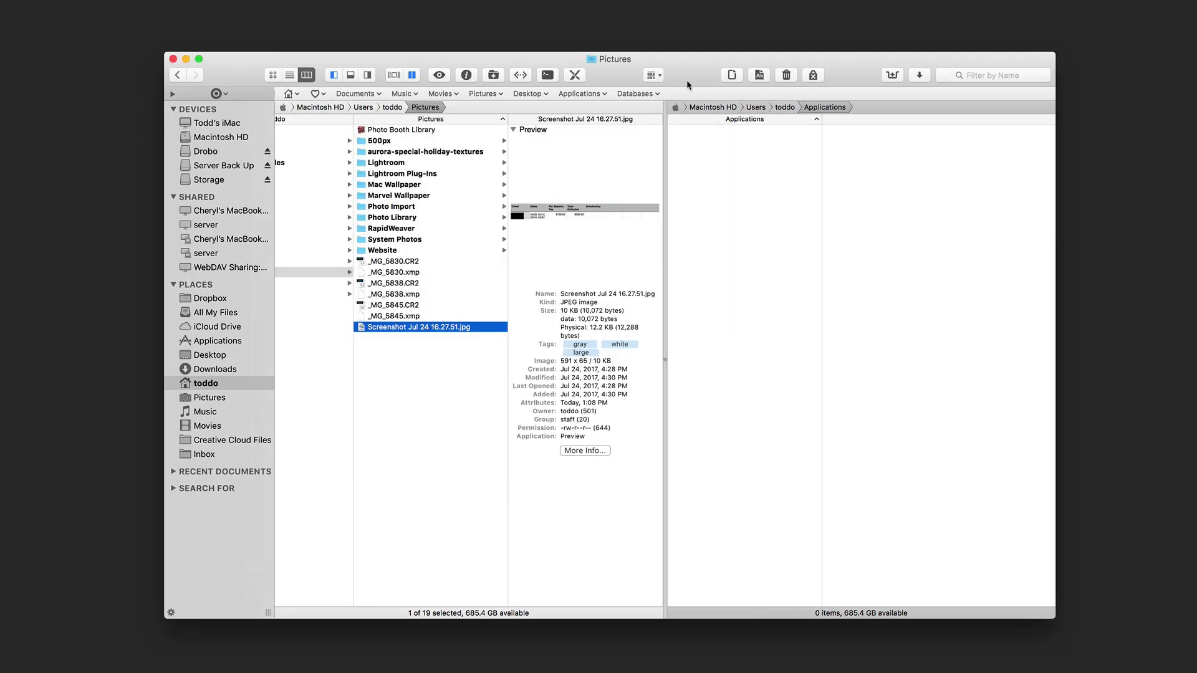
scroll(439, 298, left, 3)
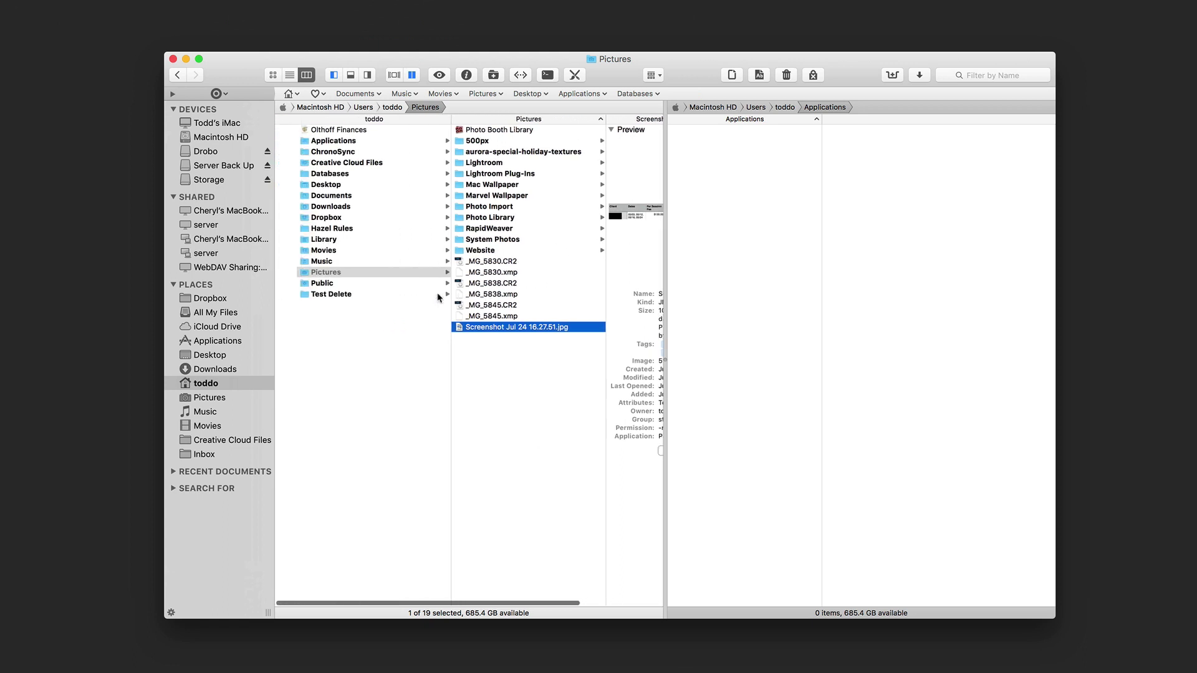
click(732, 75)
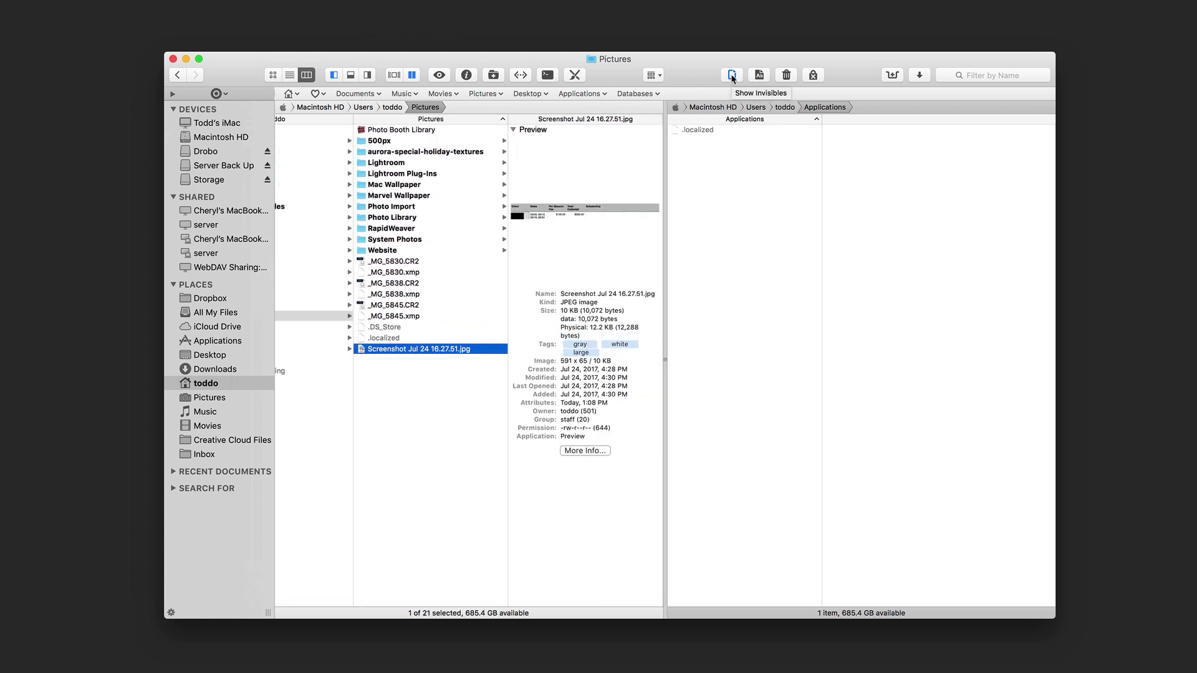
scroll(461, 324, left, 5)
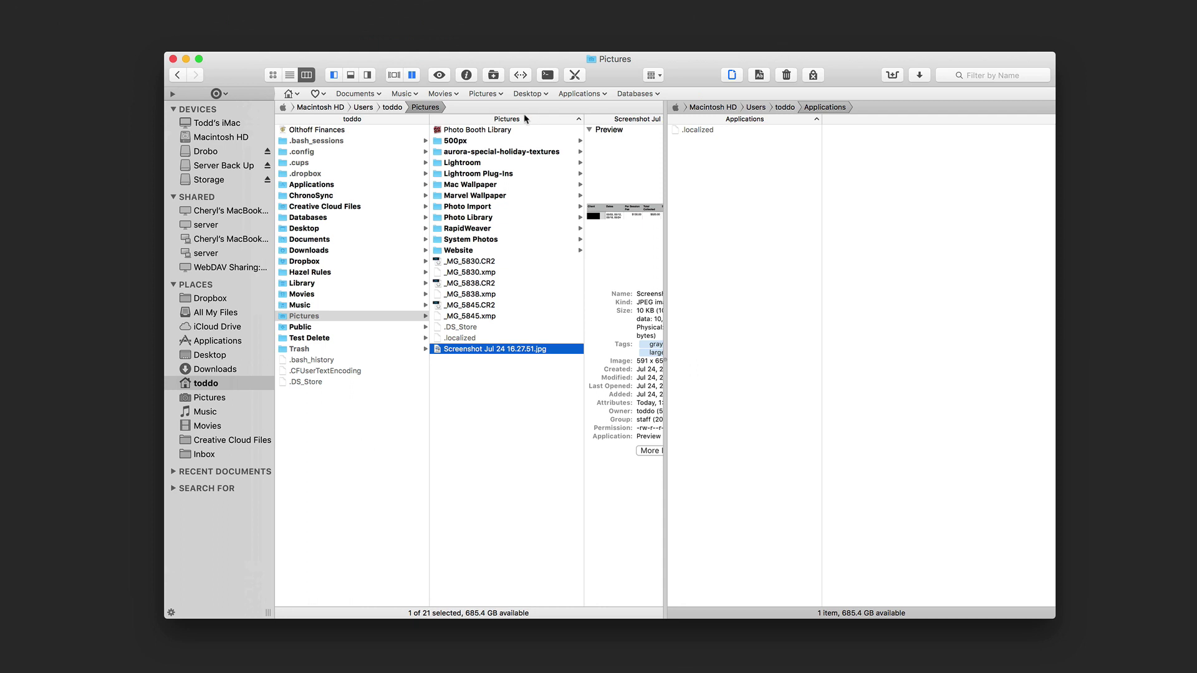
click(732, 75)
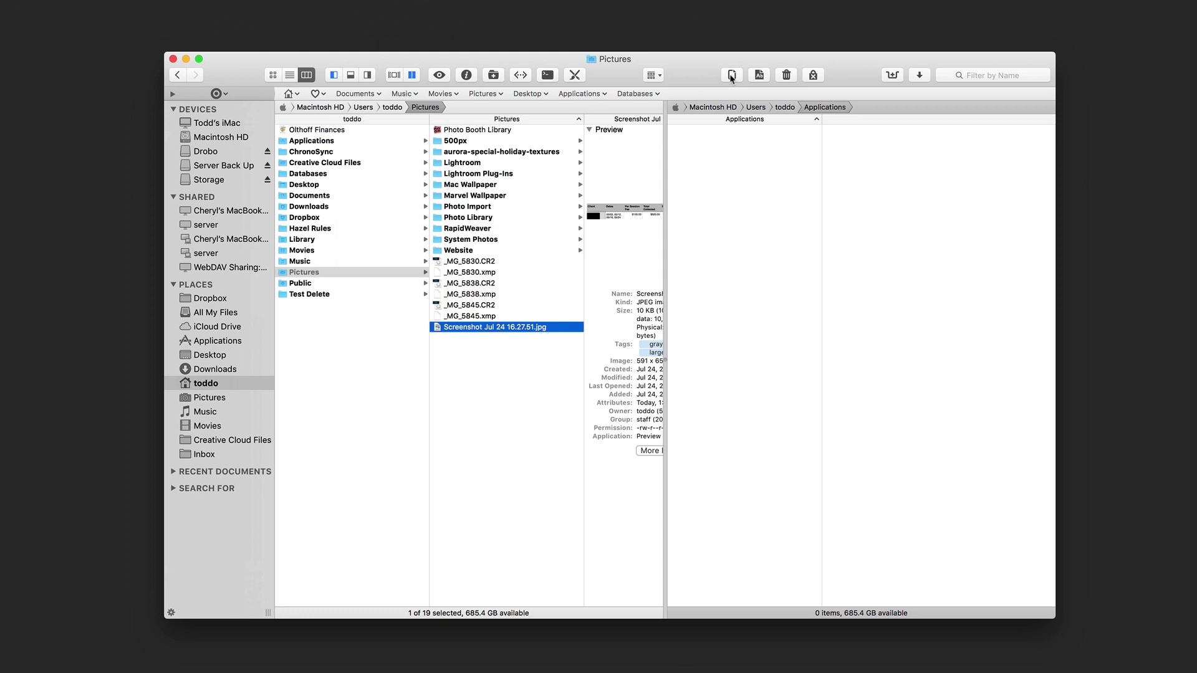
- Select the six files _MG_5830.CR2 through _MG_5845.xmp and start Batch Rename
click(473, 263)
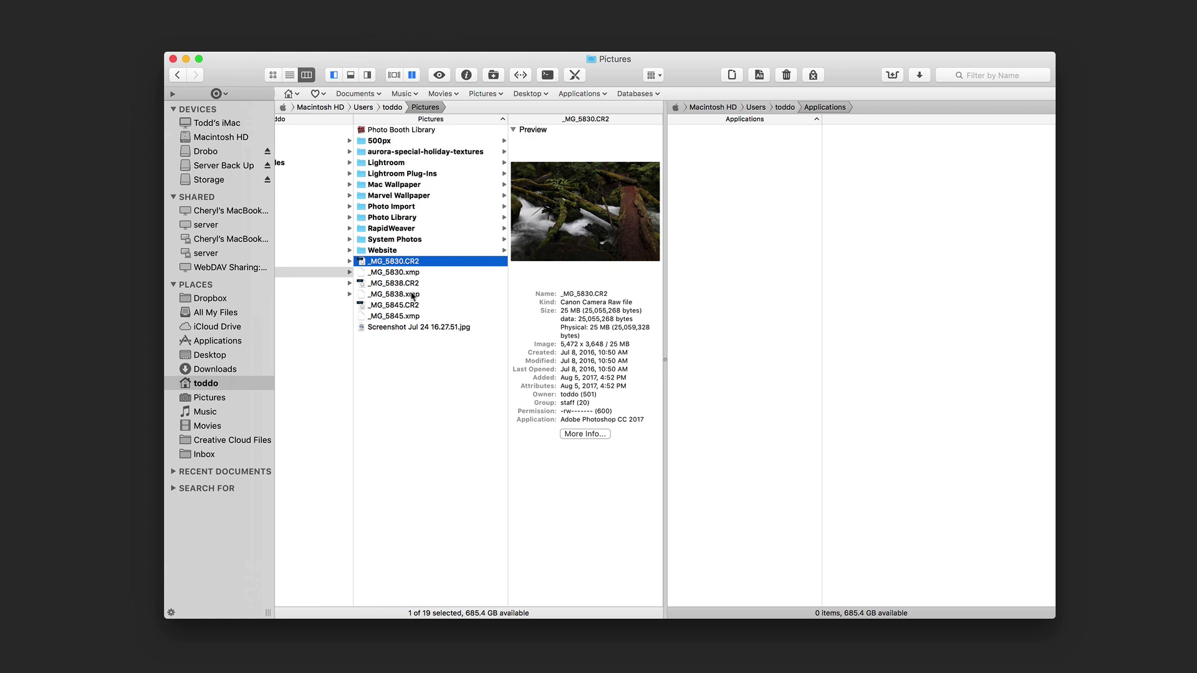
shift+click(411, 316)
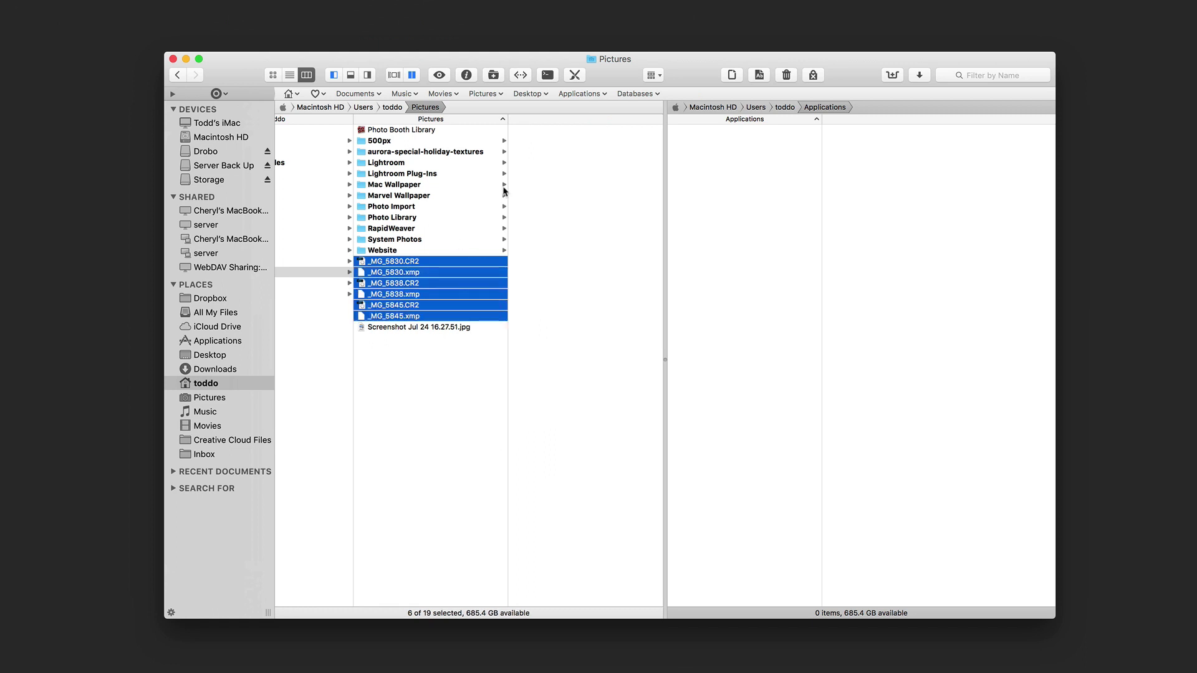
click(759, 75)
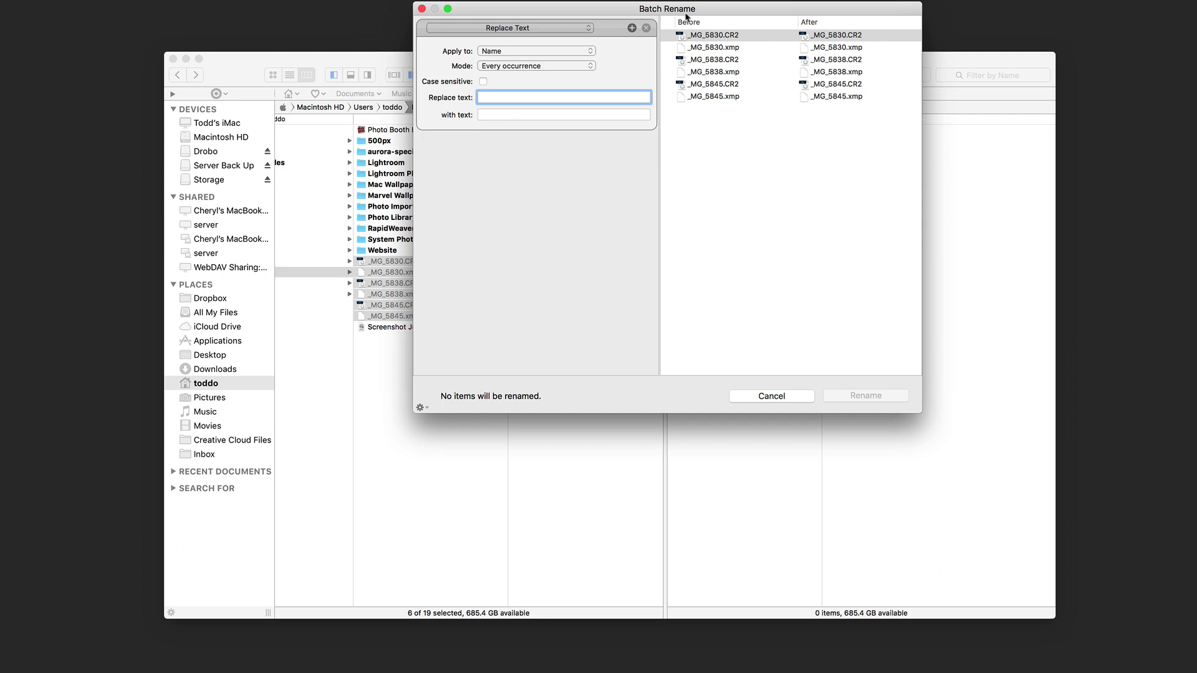
drag(686, 12, 646, 96)
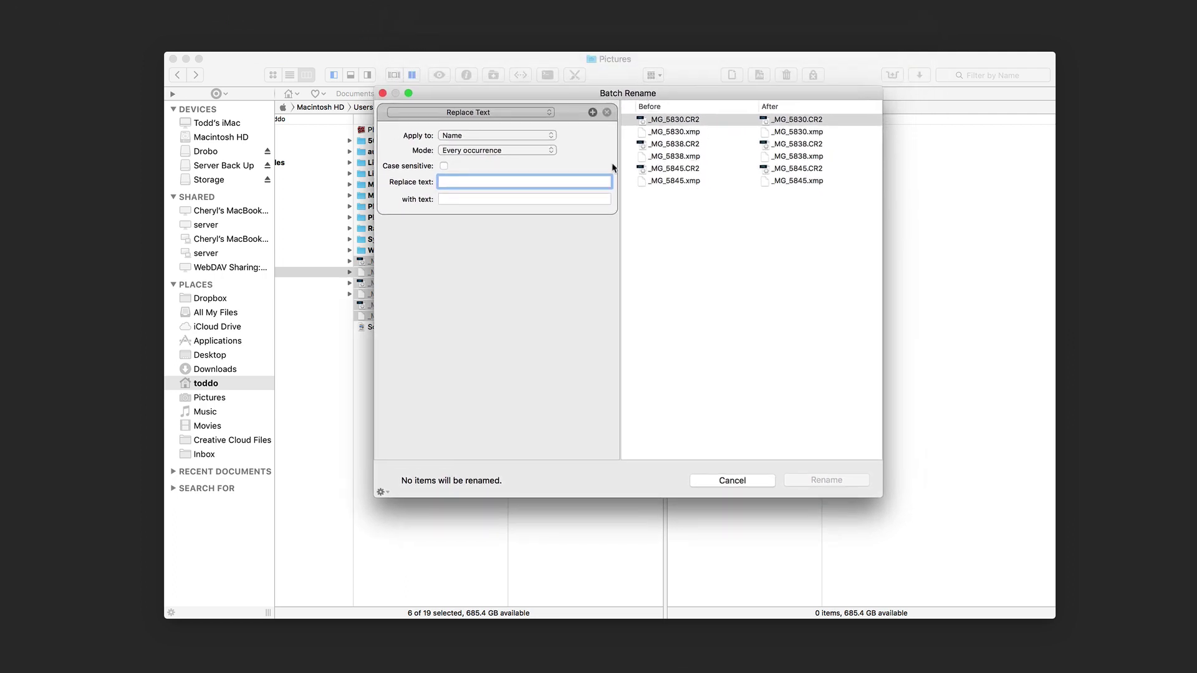
- Try an Add Number Sequence rule applied to Name with extension, then Extension
click(553, 113)
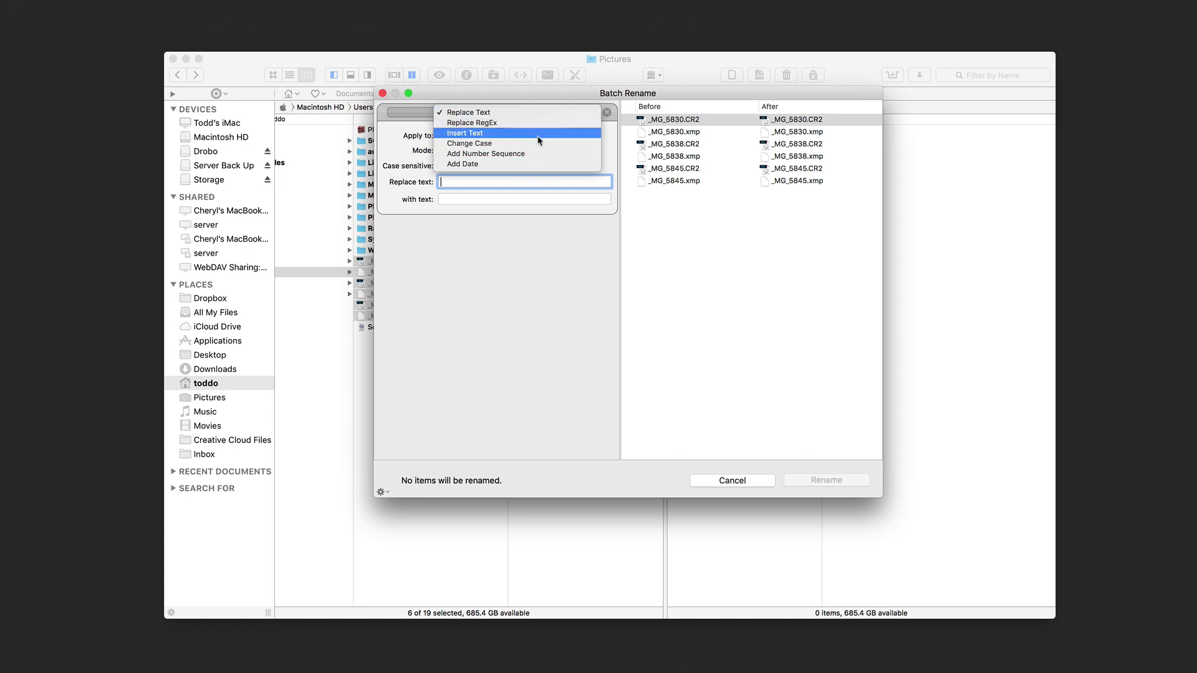
click(523, 154)
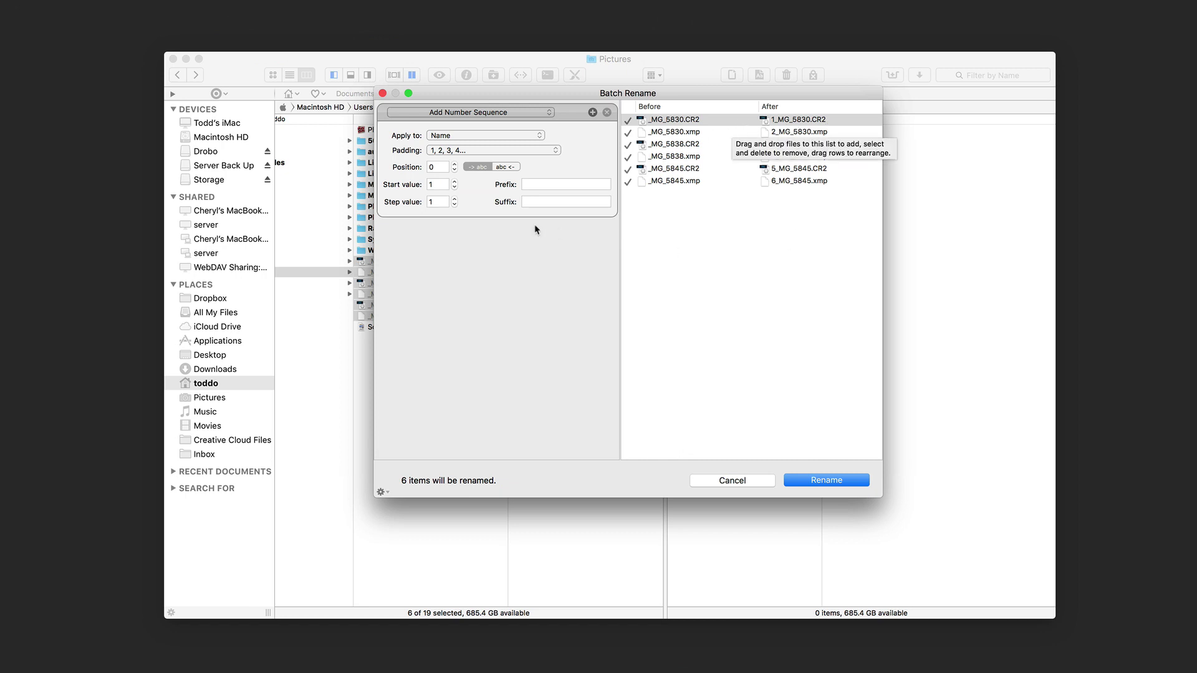
click(539, 135)
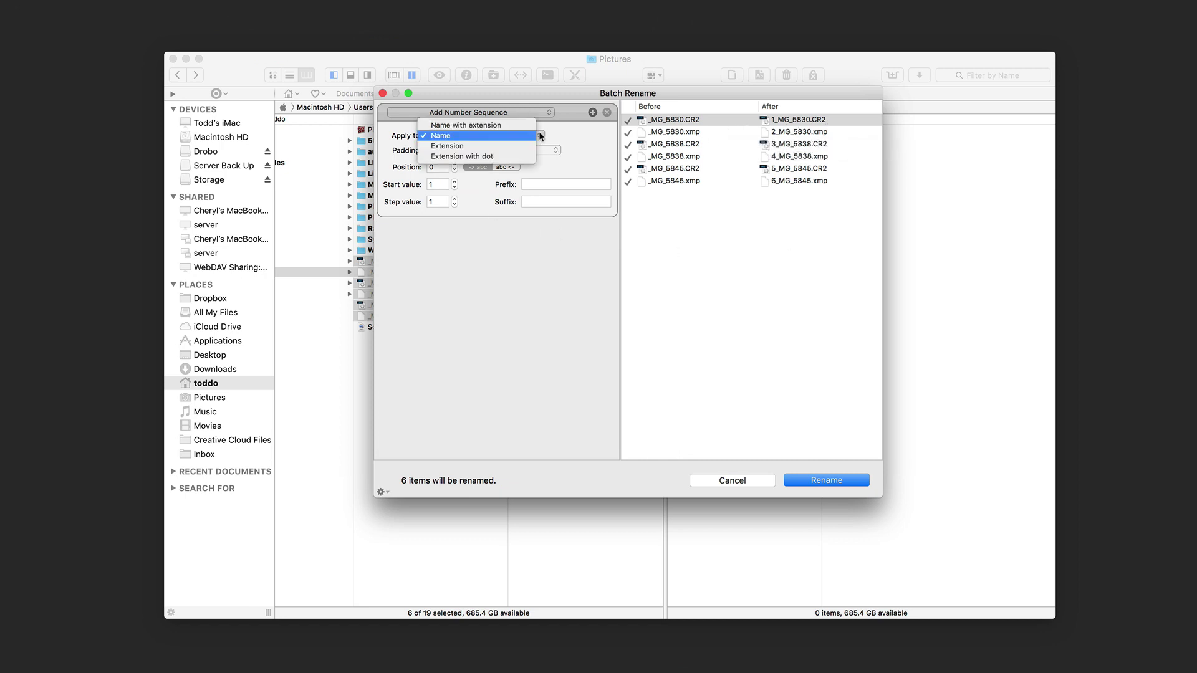
click(528, 126)
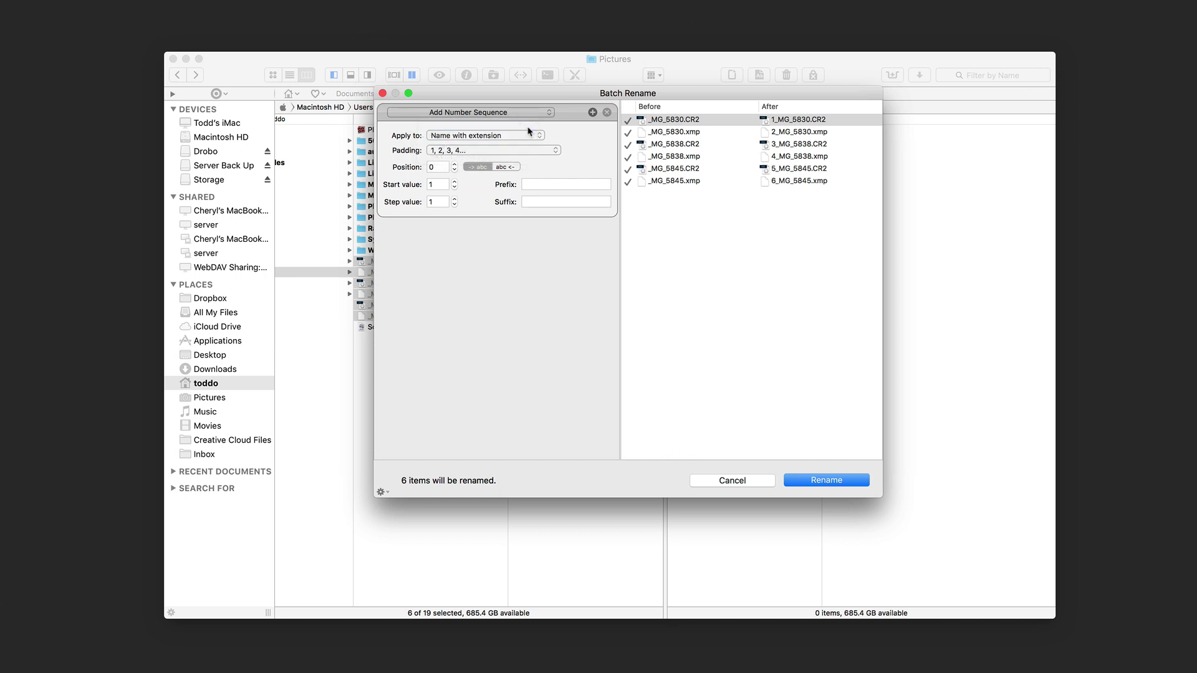
click(535, 134)
click(525, 157)
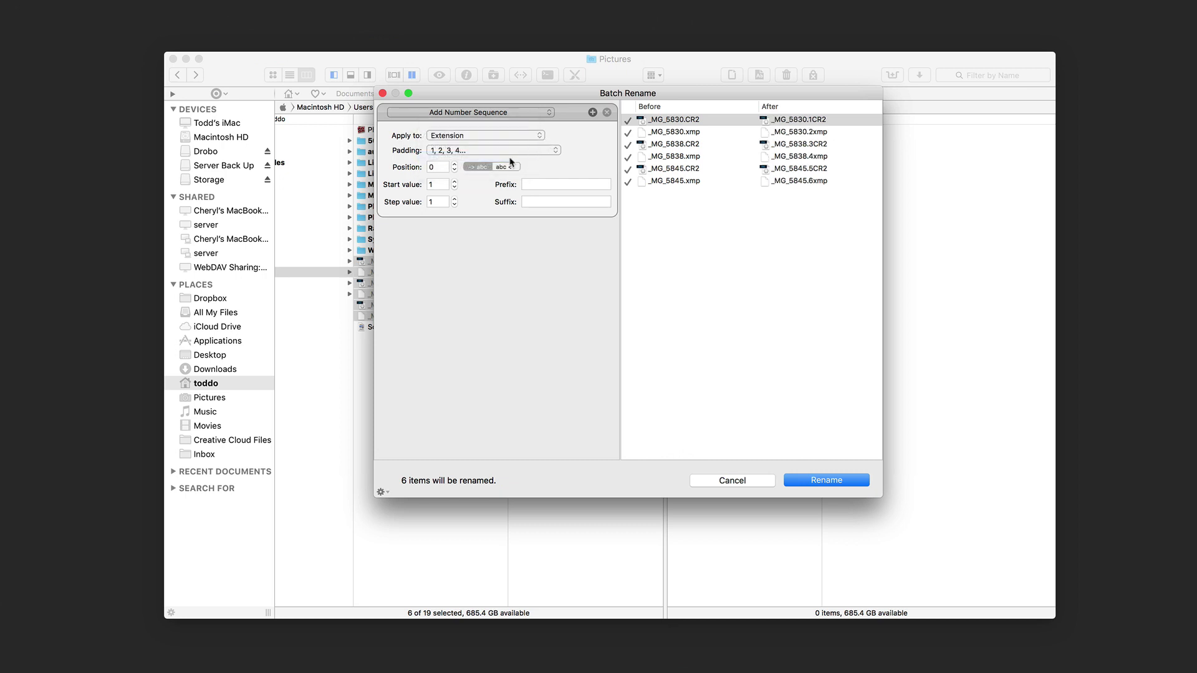
- Switch back to Replace Text, add a second rule, then cancel the rename
click(550, 112)
click(529, 75)
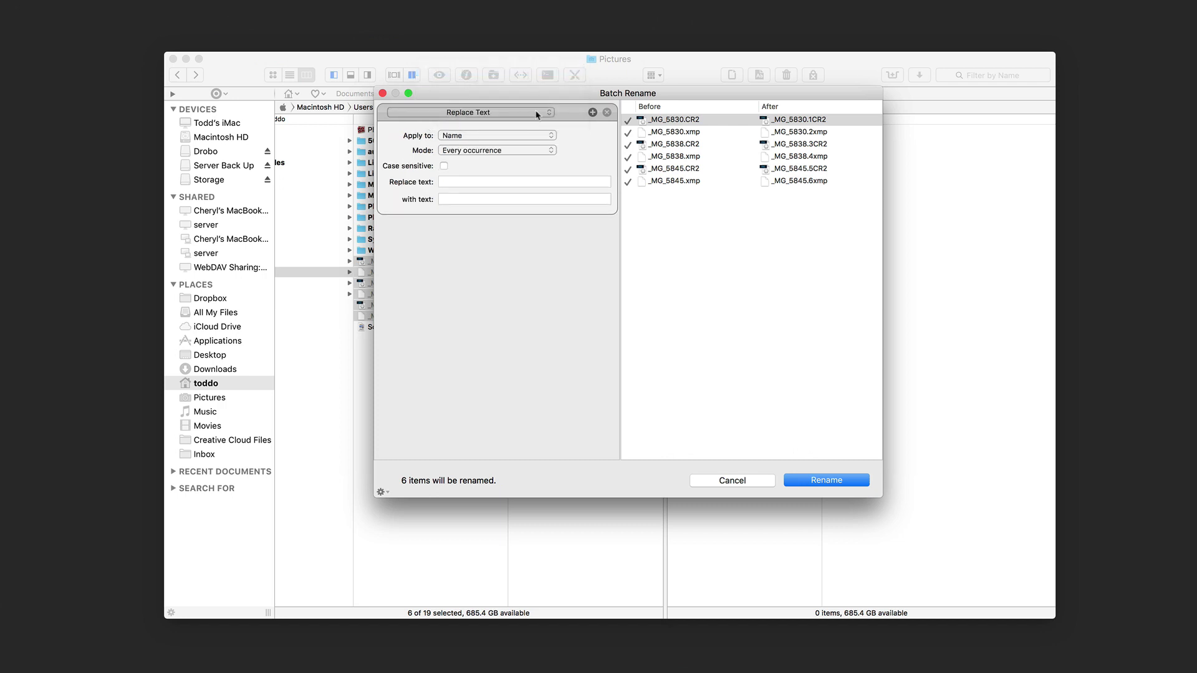
click(592, 112)
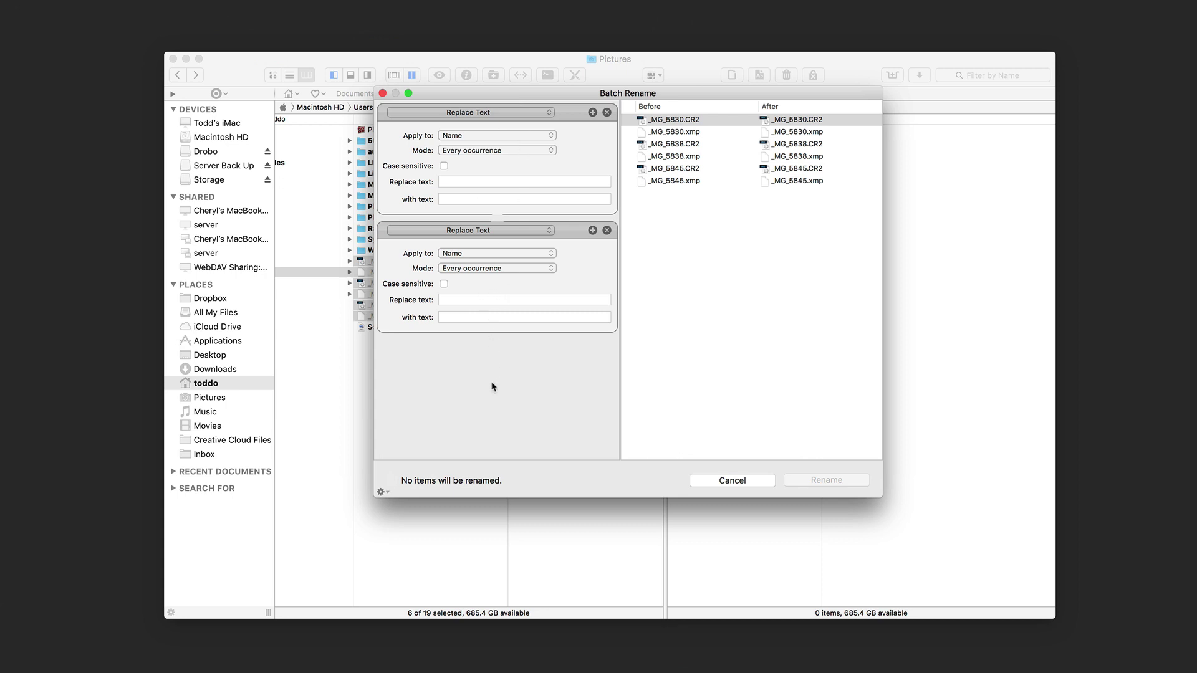
click(725, 484)
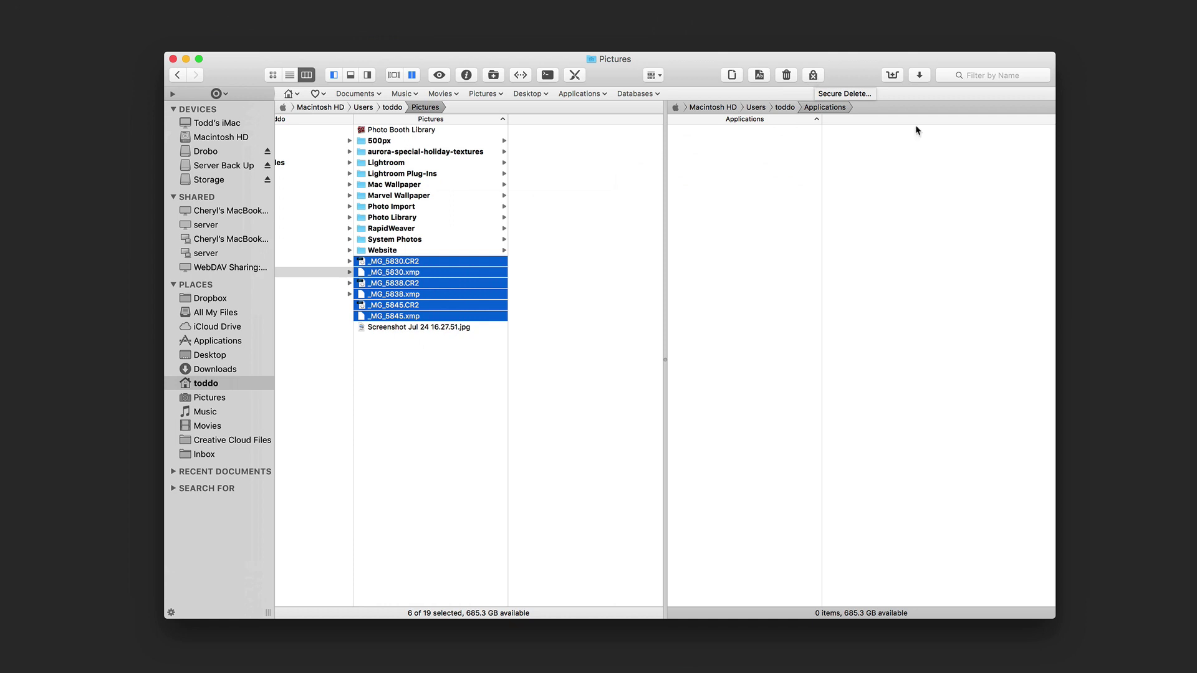
click(893, 76)
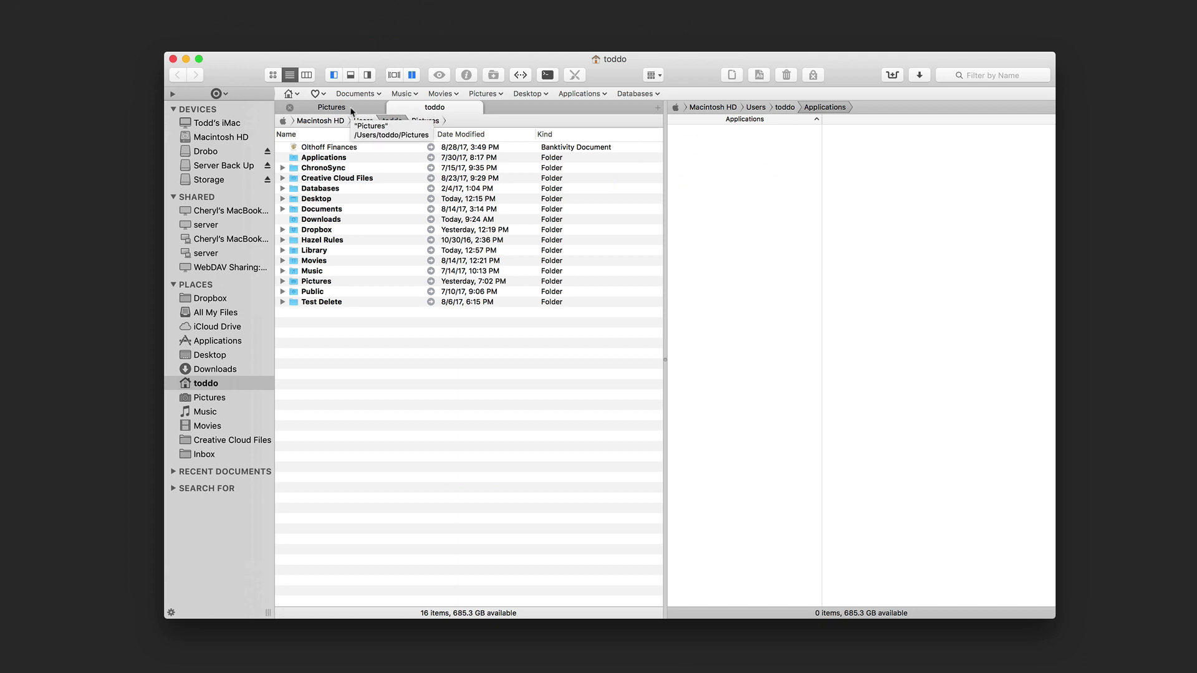
click(882, 111)
click(893, 76)
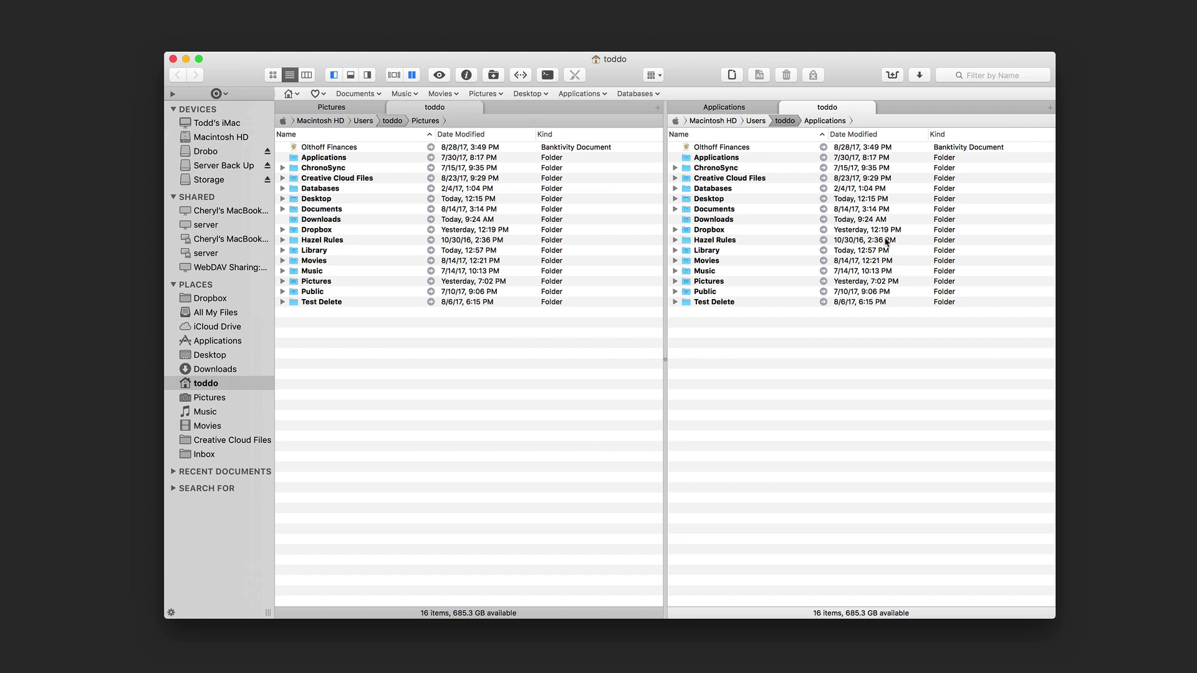
click(919, 75)
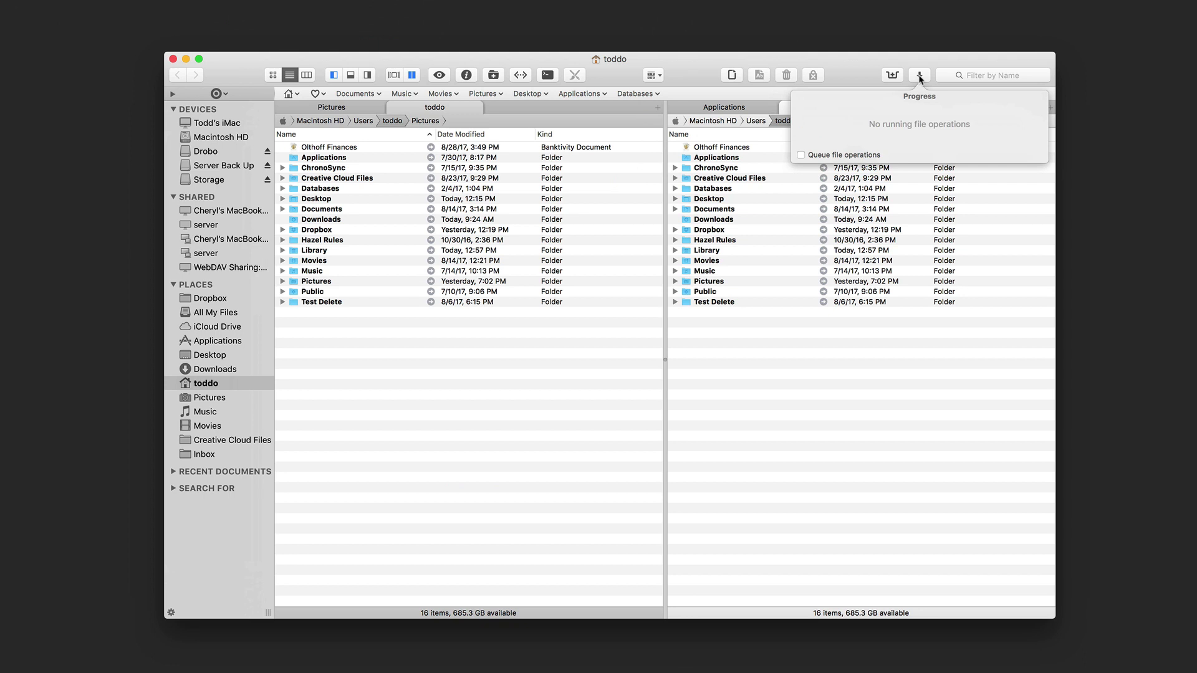
click(919, 75)
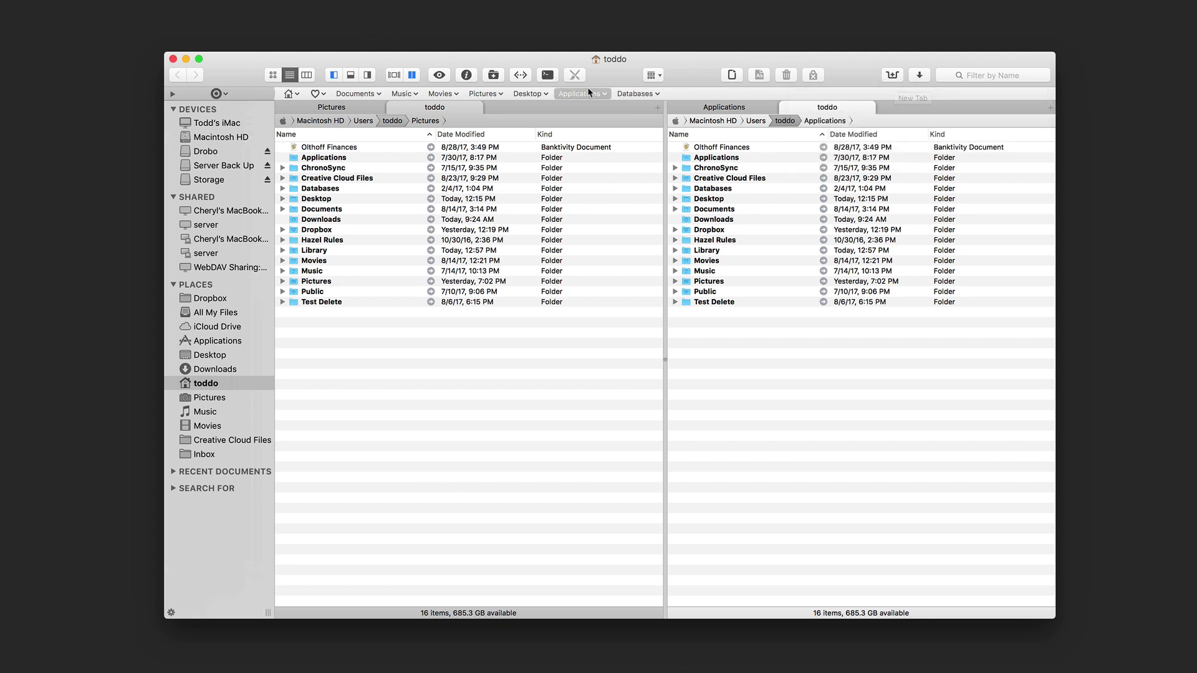
- Connect to the saved FTP server with its password and show its contents
click(521, 76)
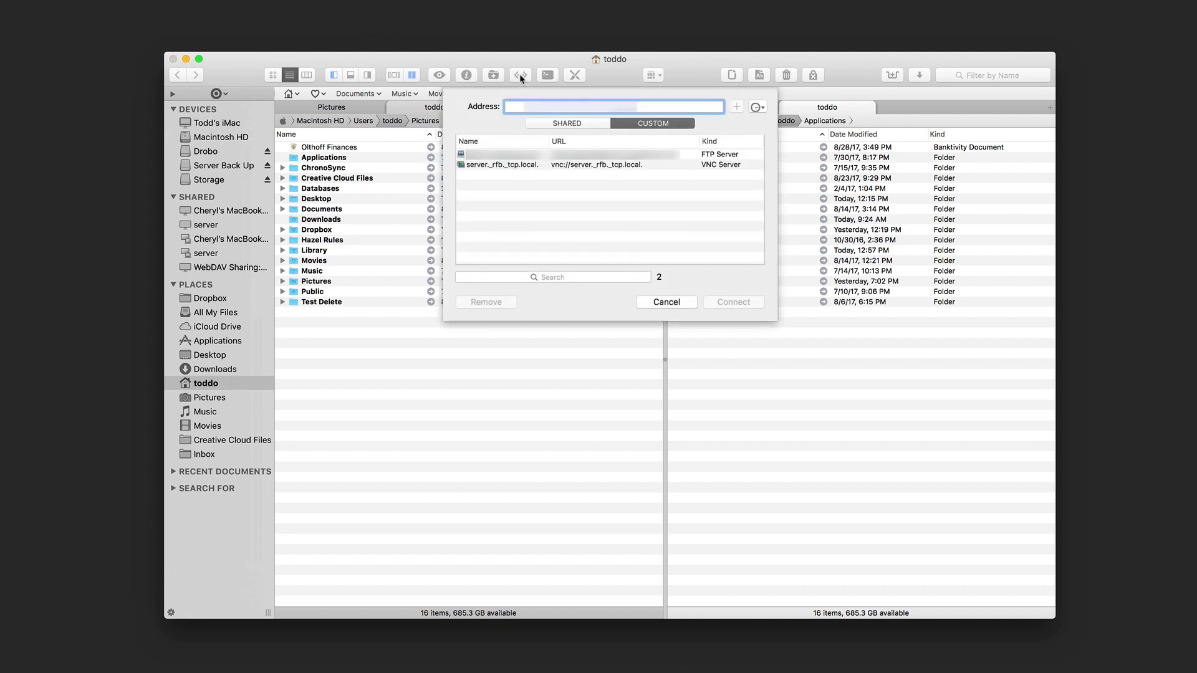
click(513, 156)
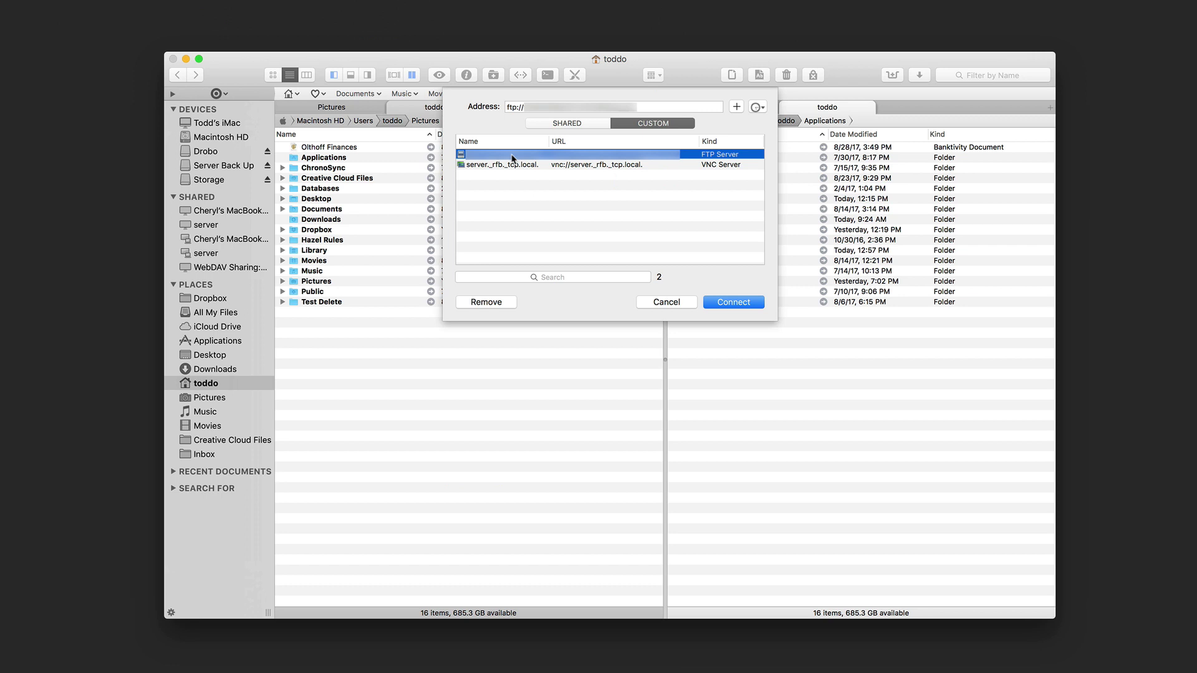
click(734, 303)
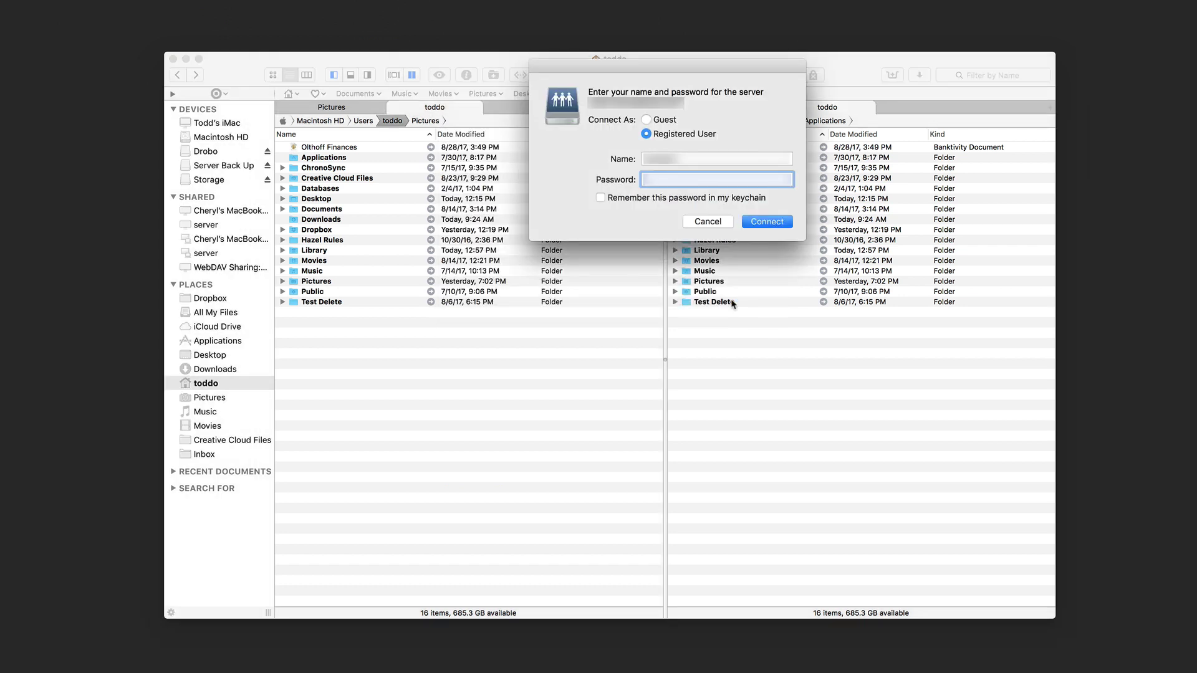
text(•••••)
click(767, 222)
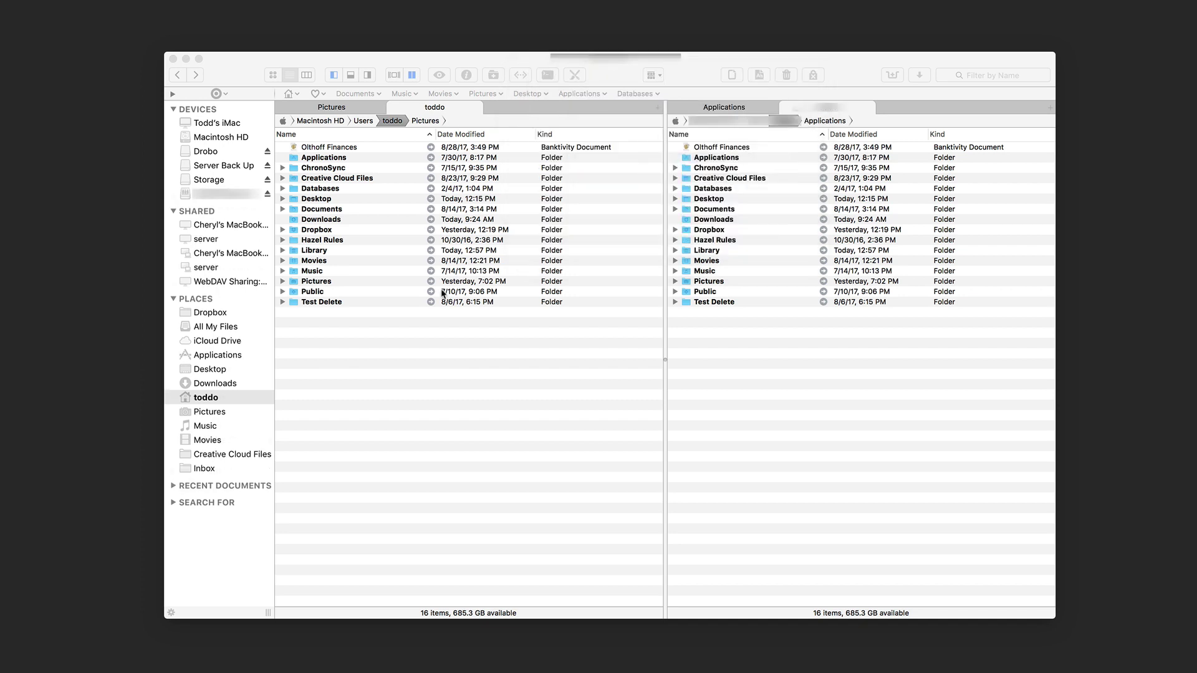
click(203, 197)
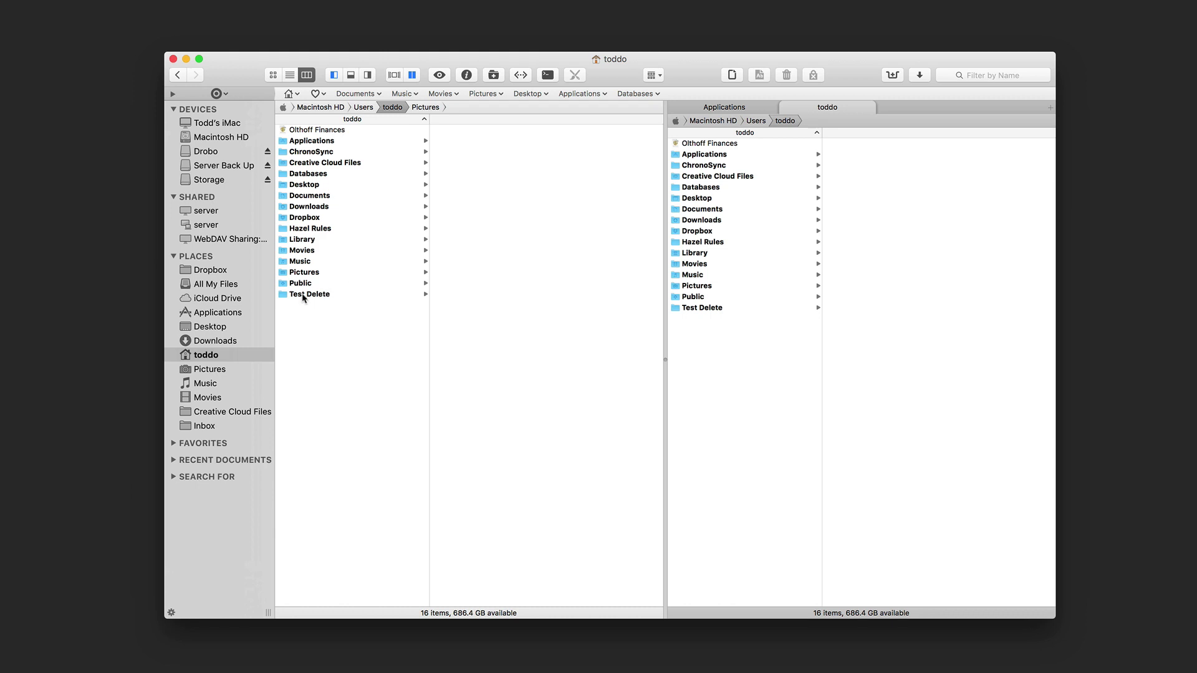
- Put the three numbered jpg files from Test Delete onto the drop stack
click(304, 296)
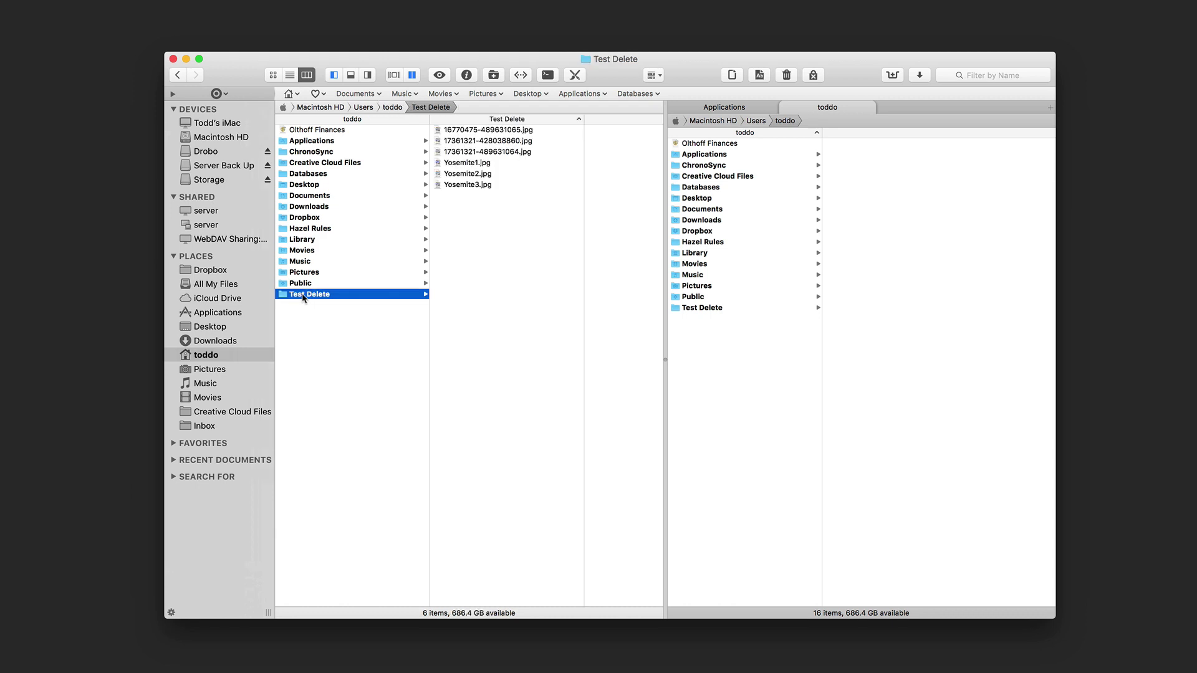
shift+click(462, 151)
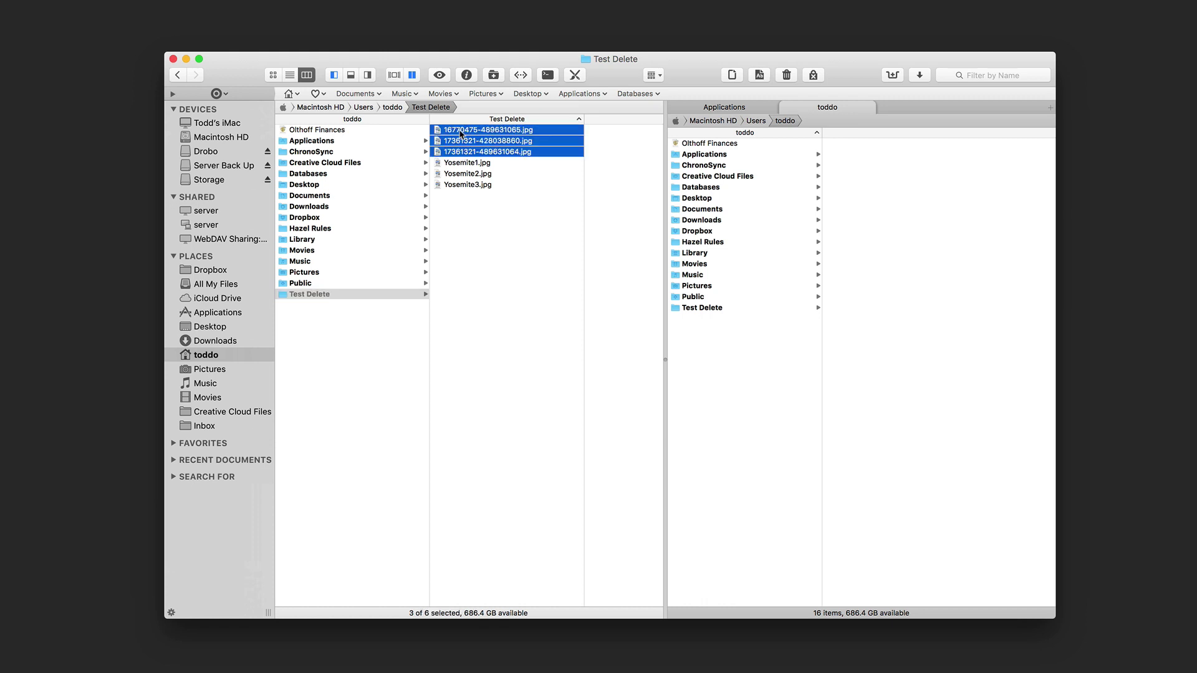
drag(460, 133, 220, 106)
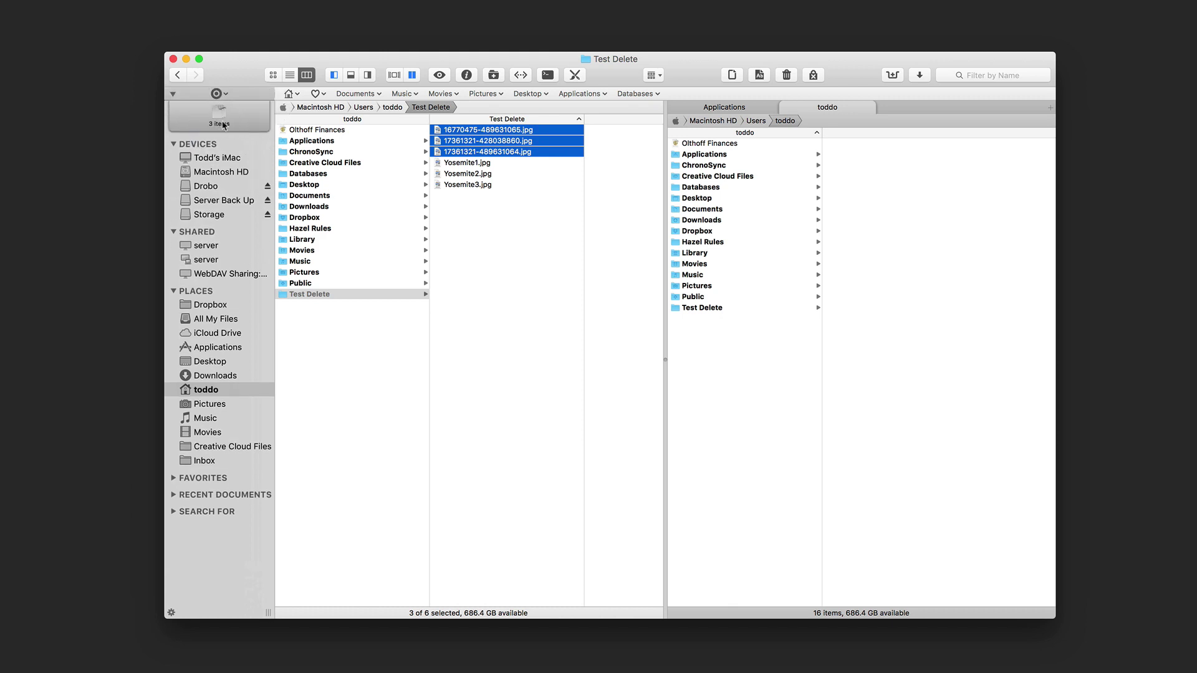
- Return the left pane to toddo and open Test Delete in the right pane
mouse_move(222, 118)
click(173, 95)
click(173, 95)
click(299, 345)
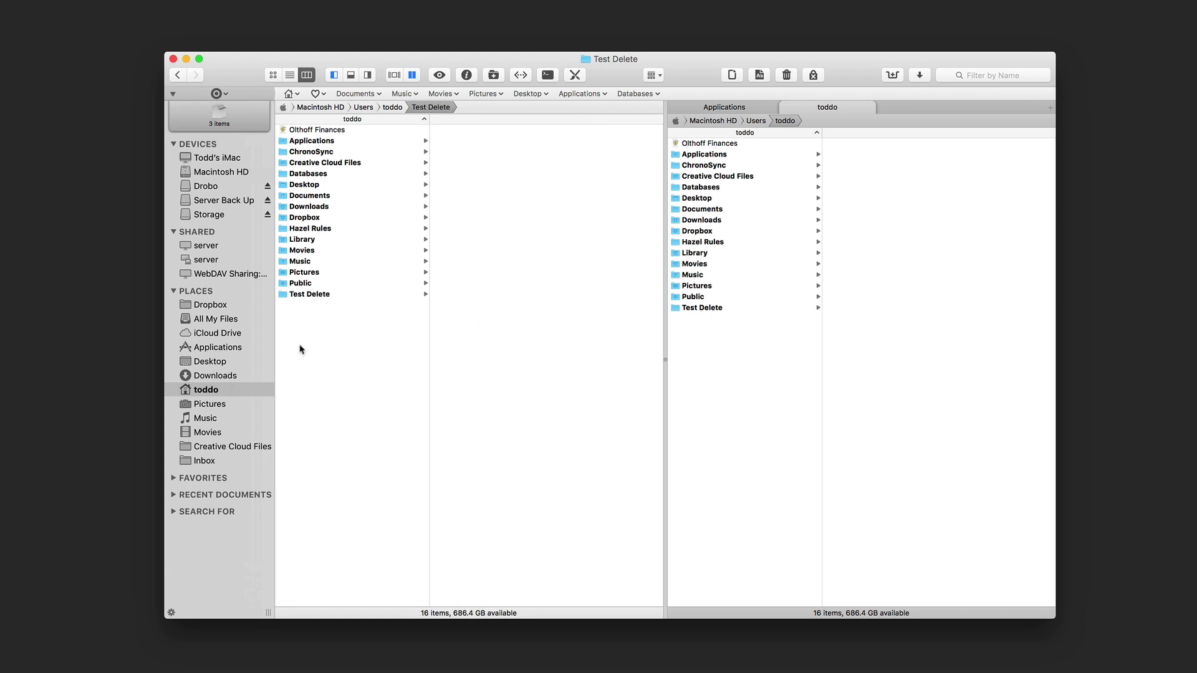
click(704, 308)
- Add Yosemite1.jpg to the drop stack, drop the stack into the left Test Delete, and open its options
click(851, 177)
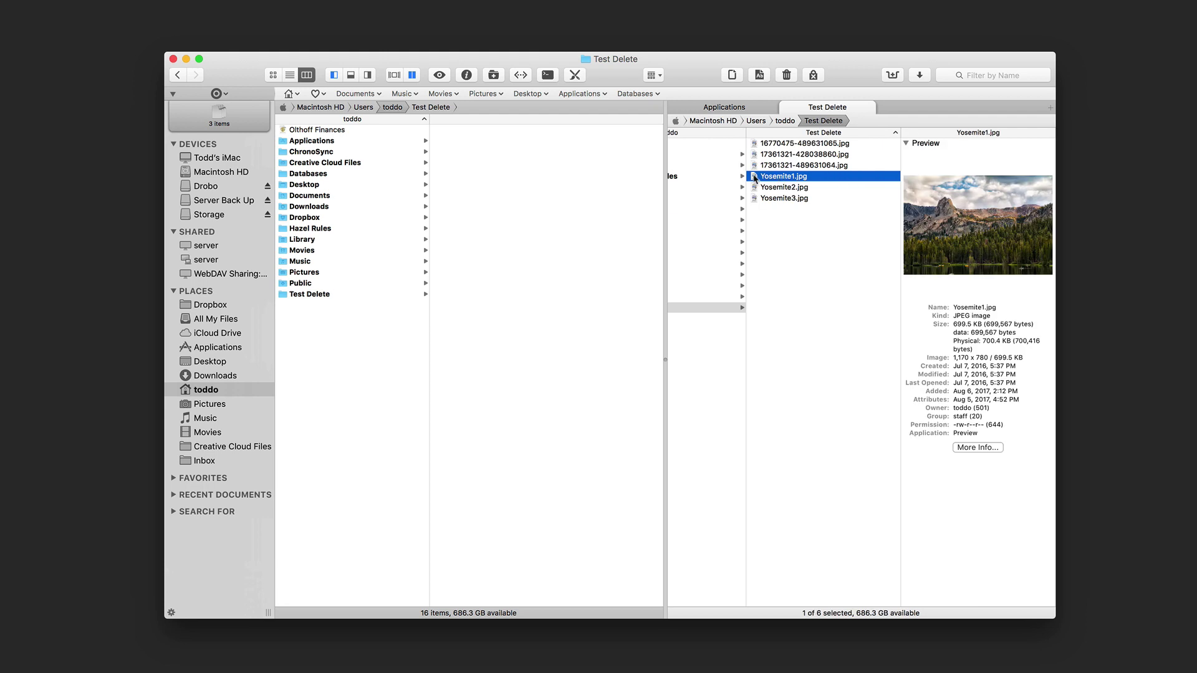
drag(755, 179, 236, 103)
scroll(765, 307, left, 5)
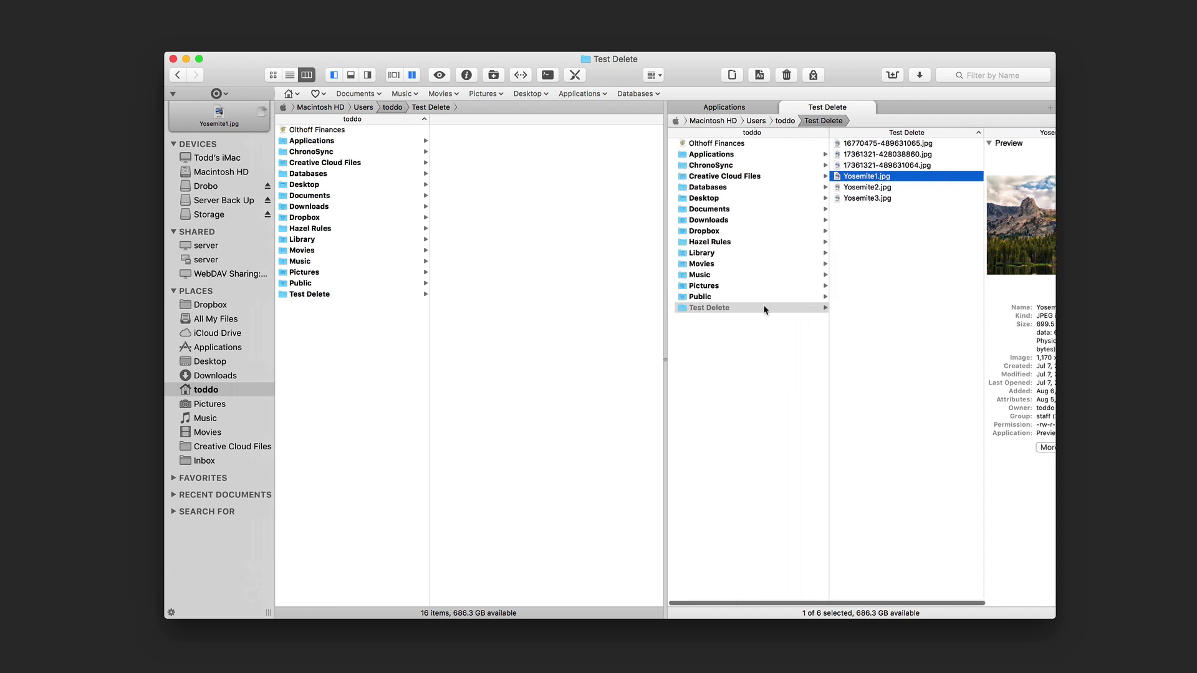
click(304, 295)
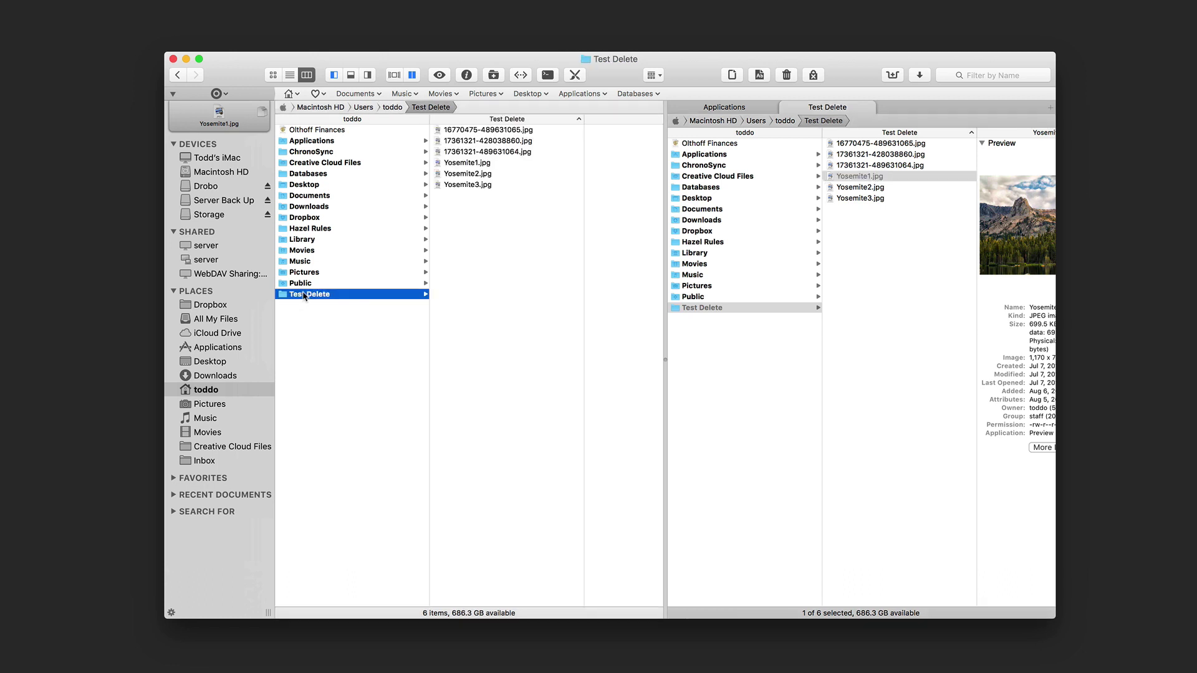
drag(219, 114, 476, 222)
drag(219, 114, 492, 307)
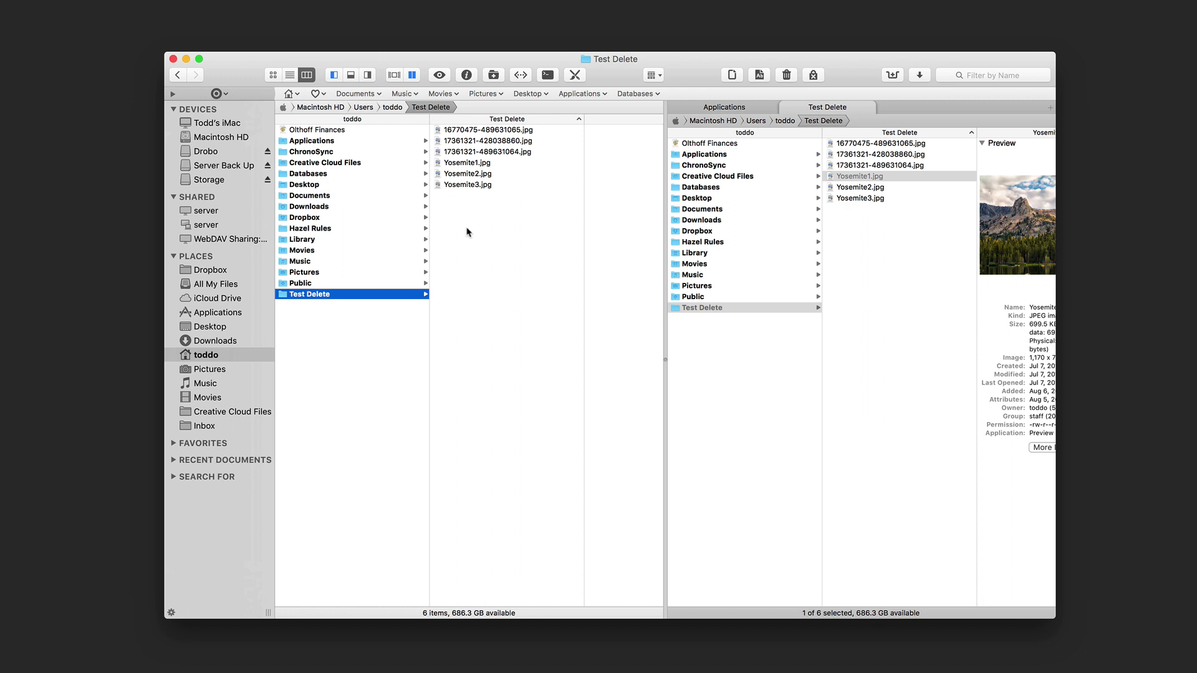
click(227, 95)
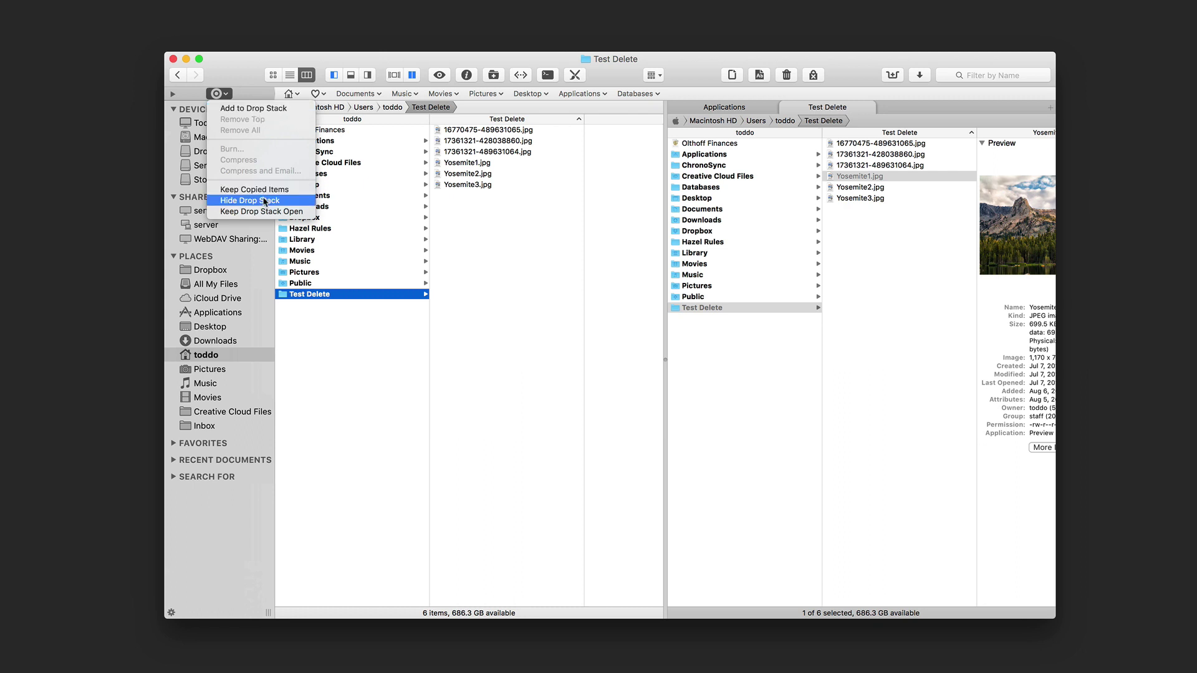
- Collapse the empty Drop Stack and preview Yosemite1.jpg (699.5 KB, 1,170 x 780 JPEG) from Test Delete
click(248, 91)
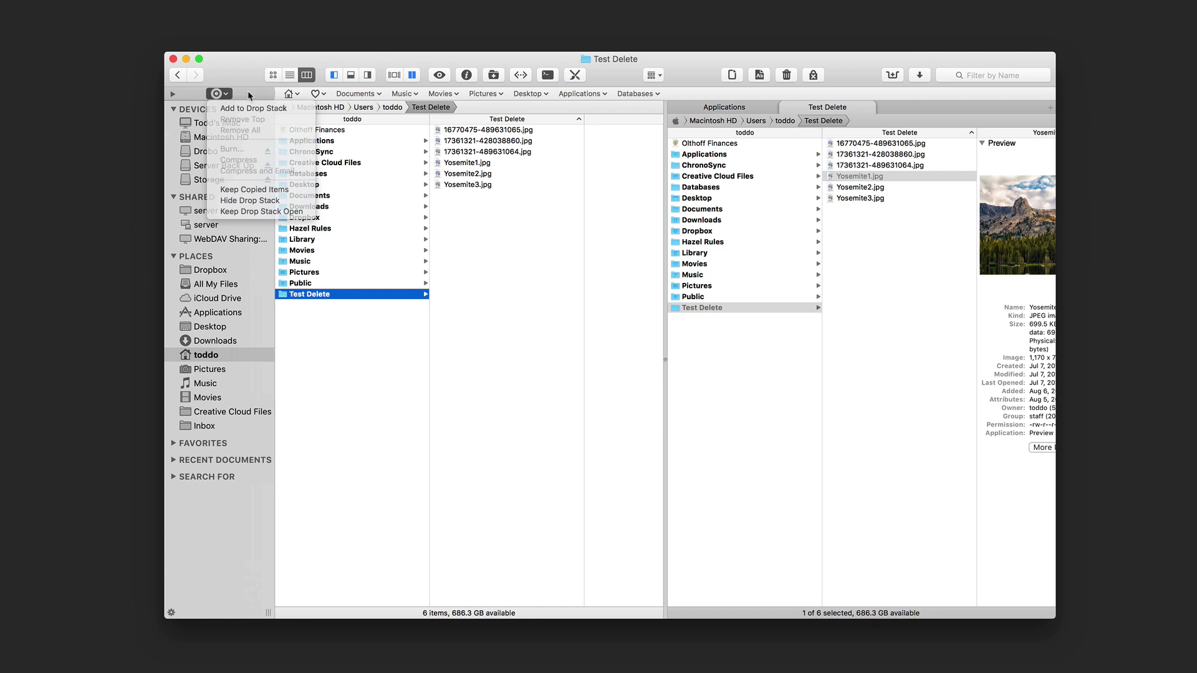
click(173, 94)
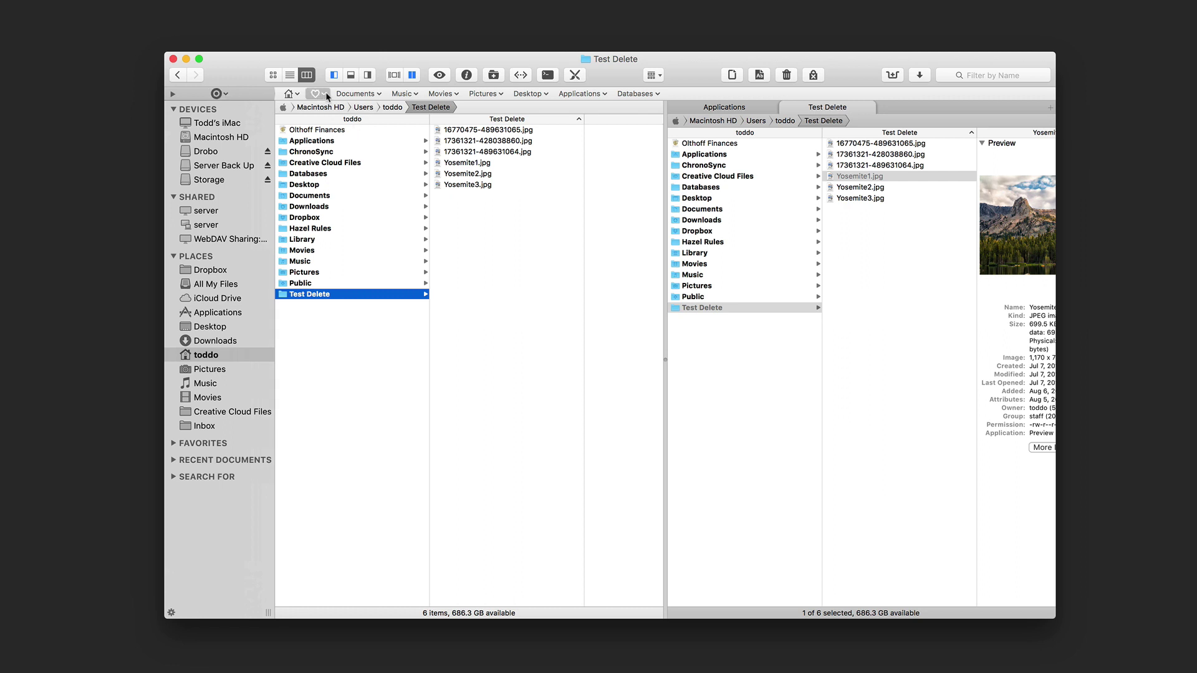
click(465, 163)
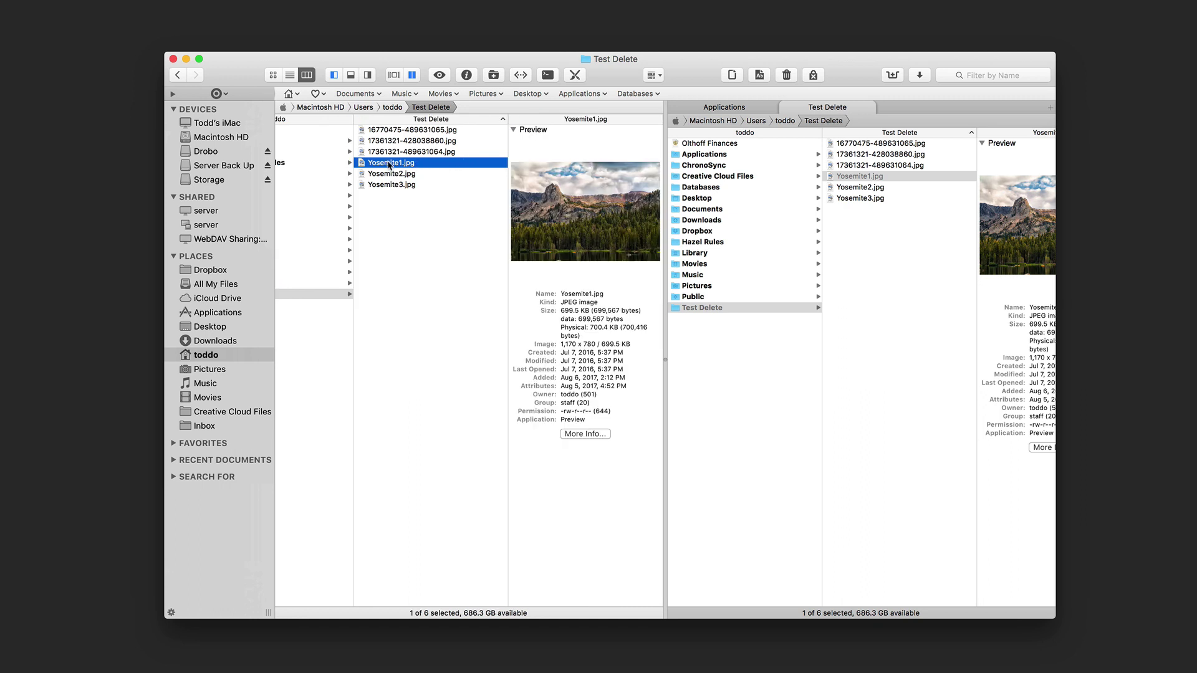
- Preview Yosemite3.jpg, then view favorites 16770475-489631065.jpg and Yosemite3.jpg in a tab and in the sidebar
click(382, 185)
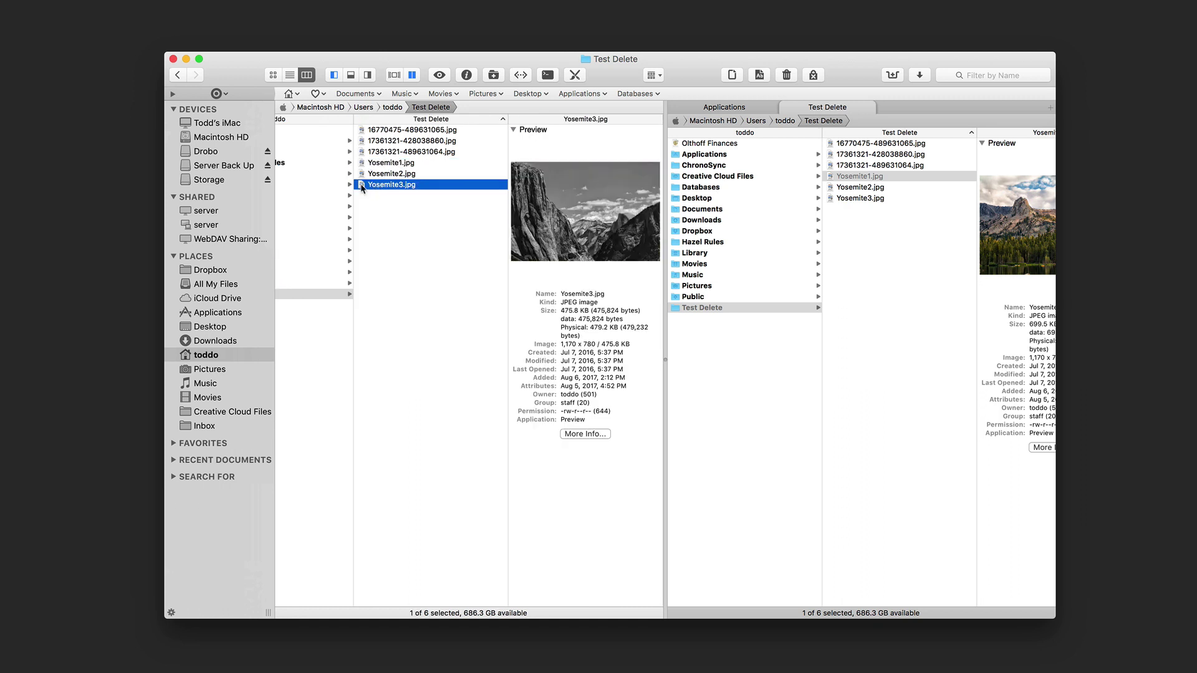
click(324, 95)
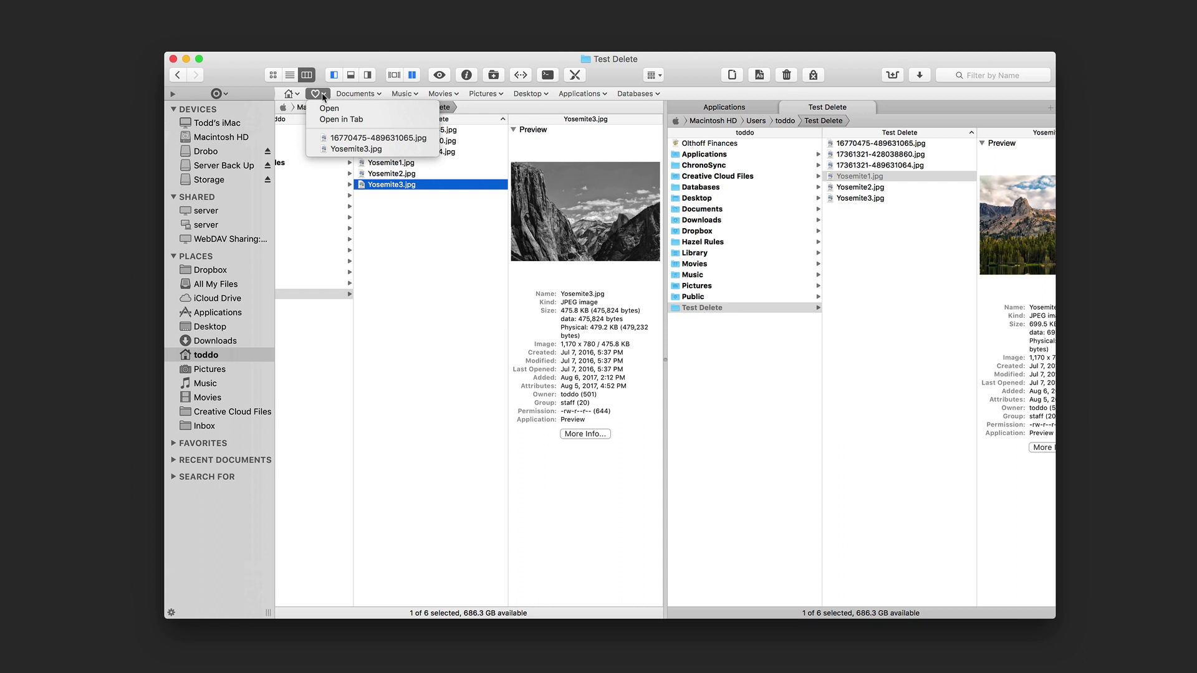
click(350, 120)
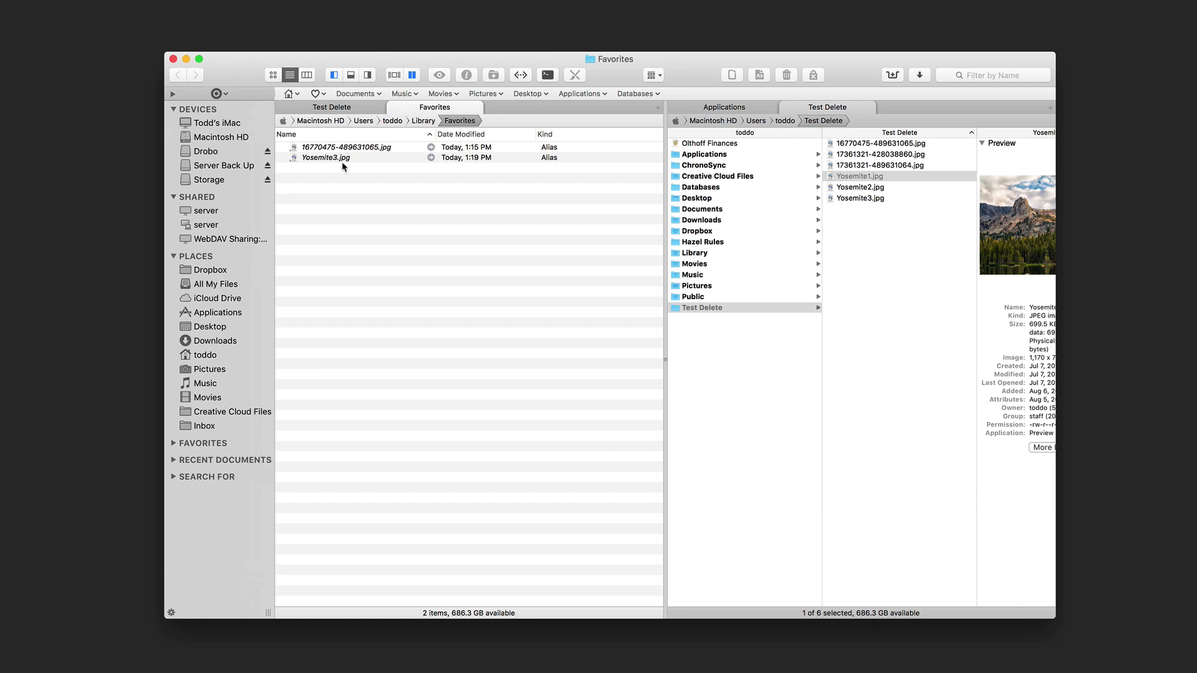
click(393, 107)
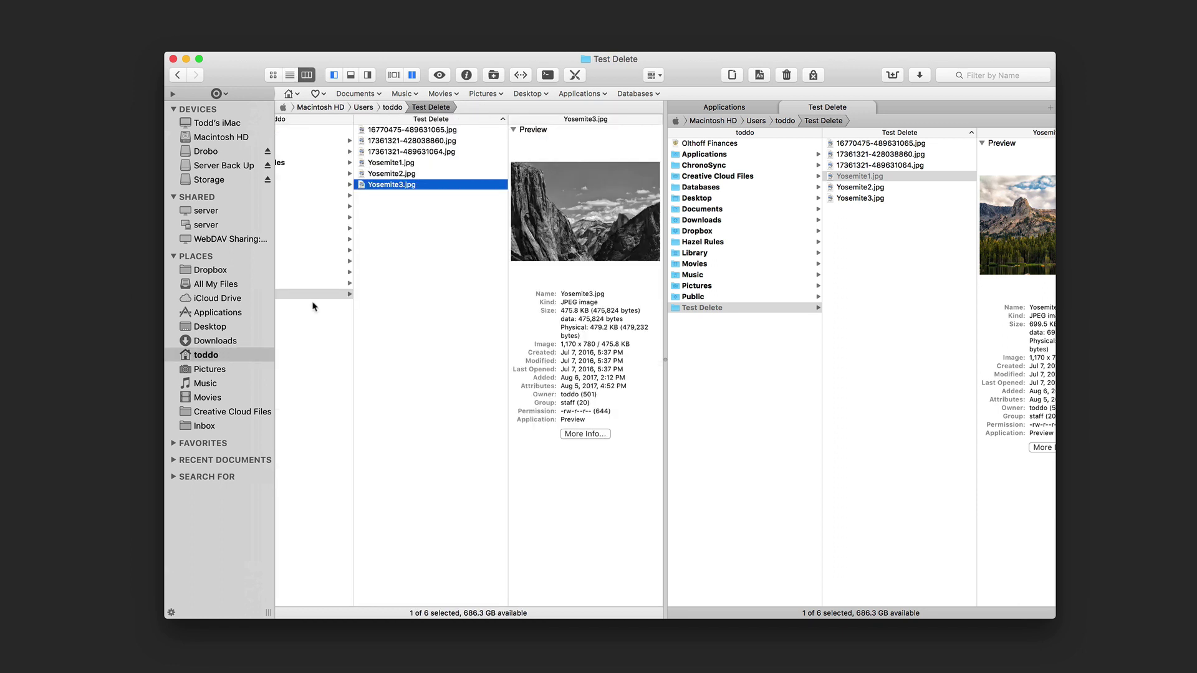
click(173, 444)
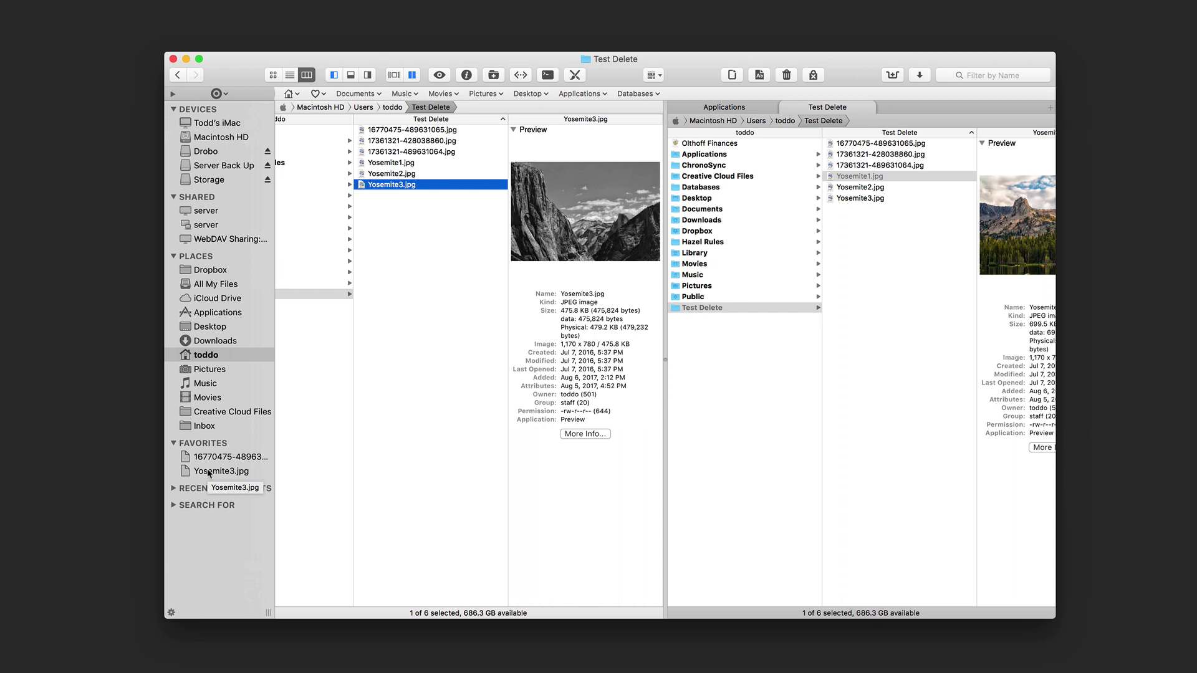
click(174, 444)
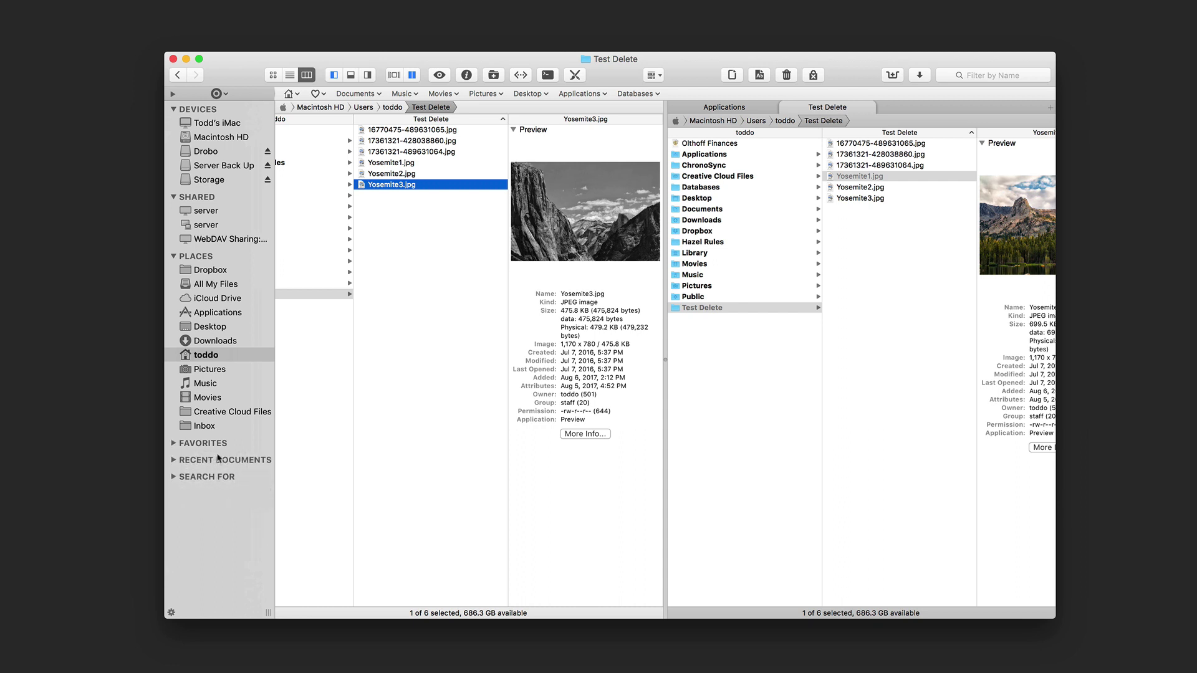
- Run the sidebar's saved searches: All Images, All Movies, Today and Yesterday
click(173, 477)
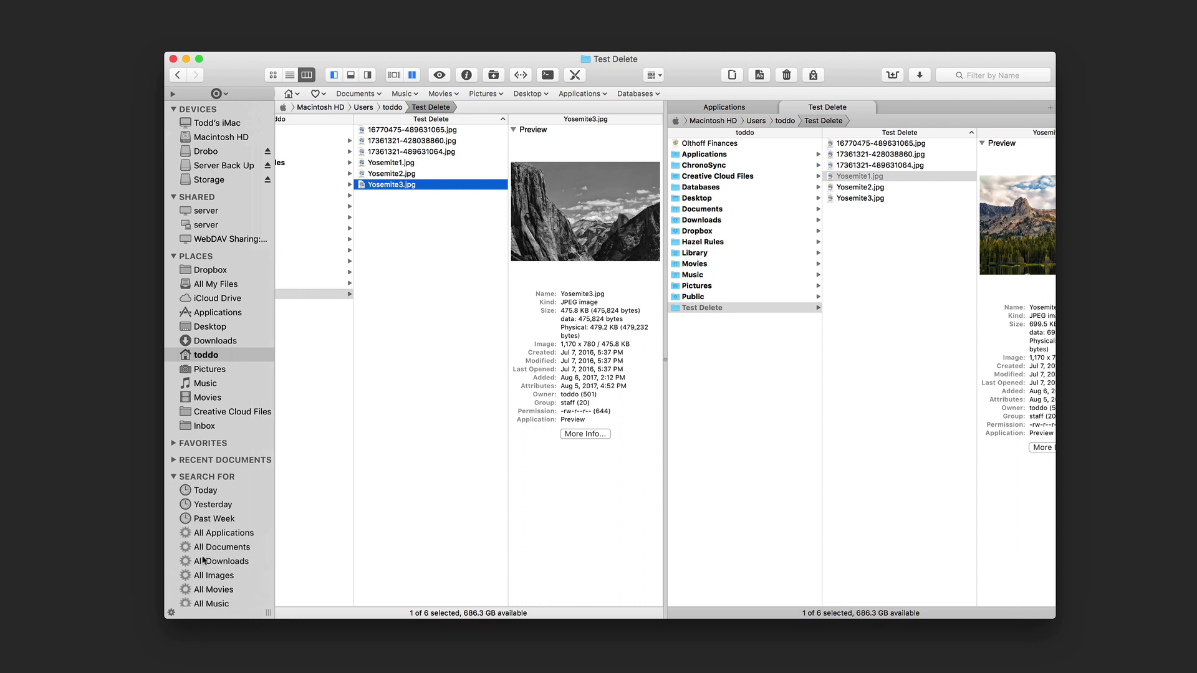
scroll(226, 549, down, 3)
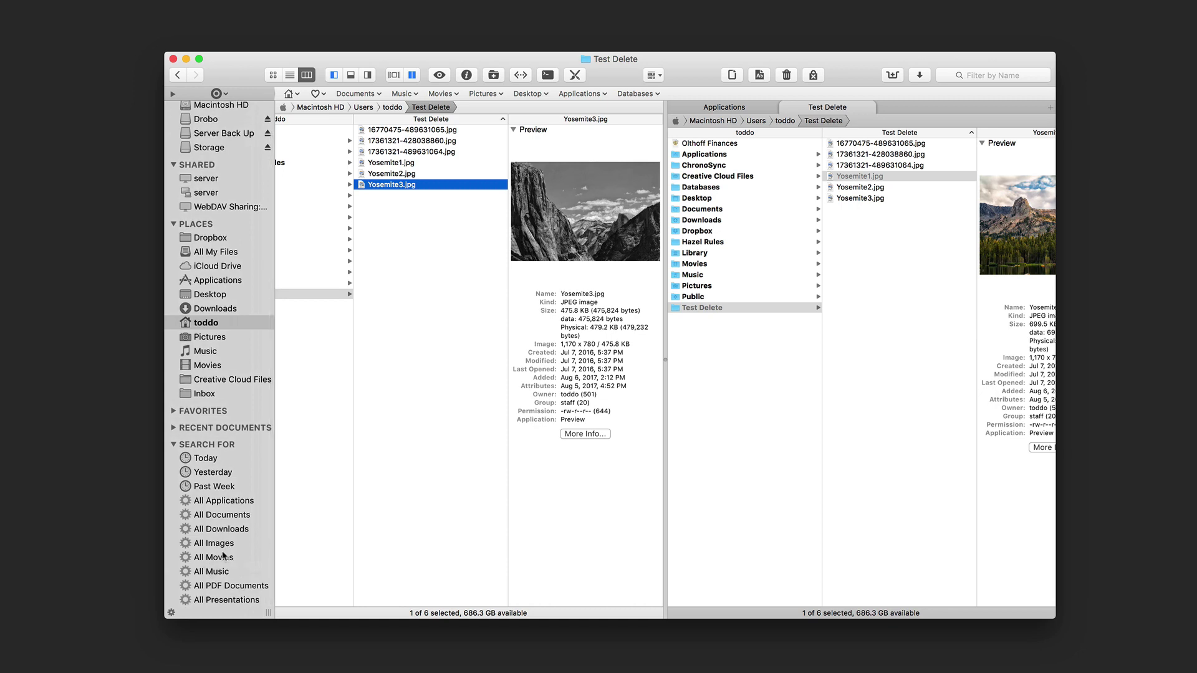
click(217, 547)
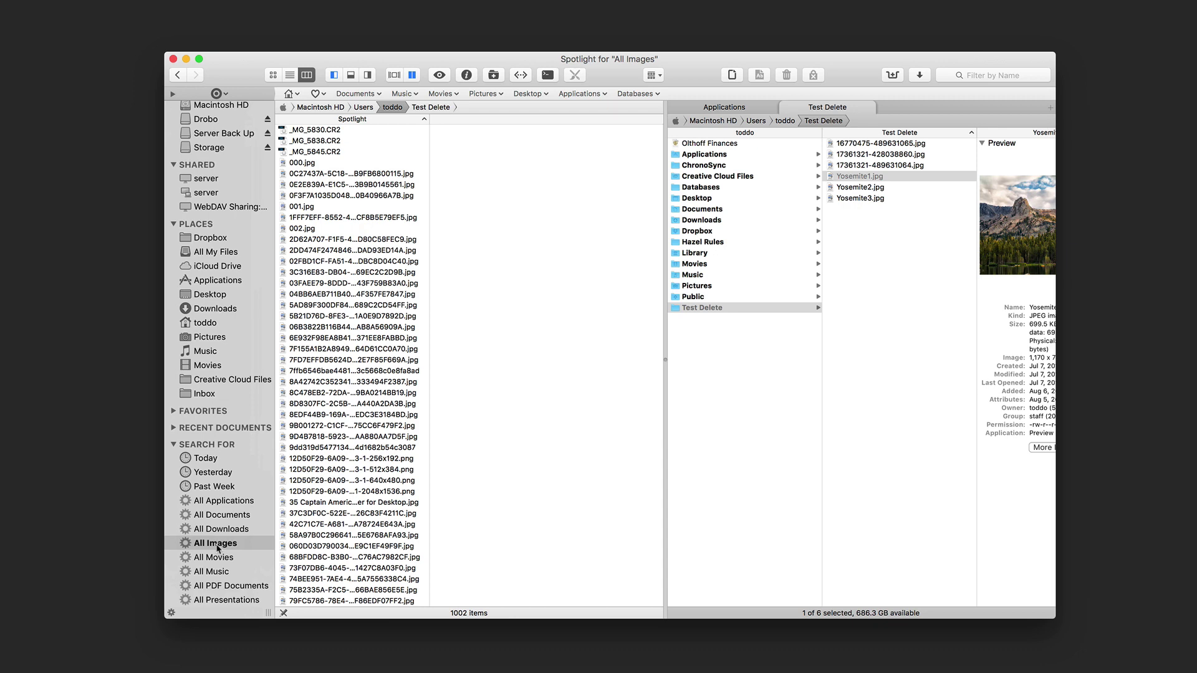
click(210, 560)
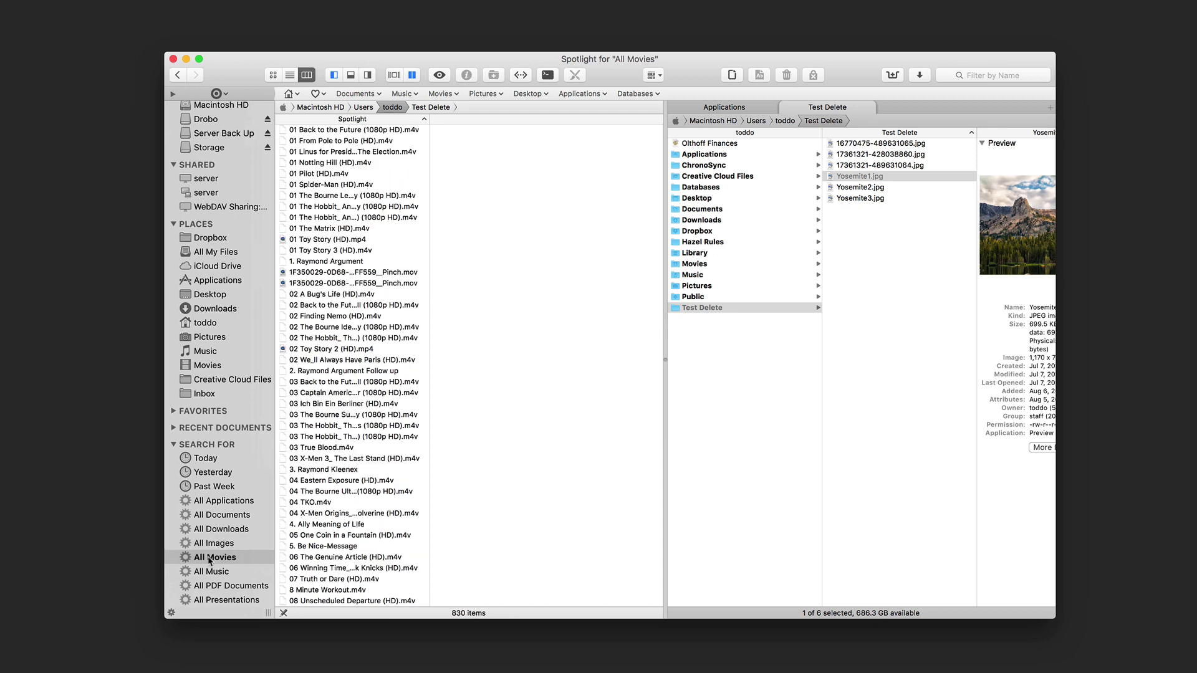
click(206, 465)
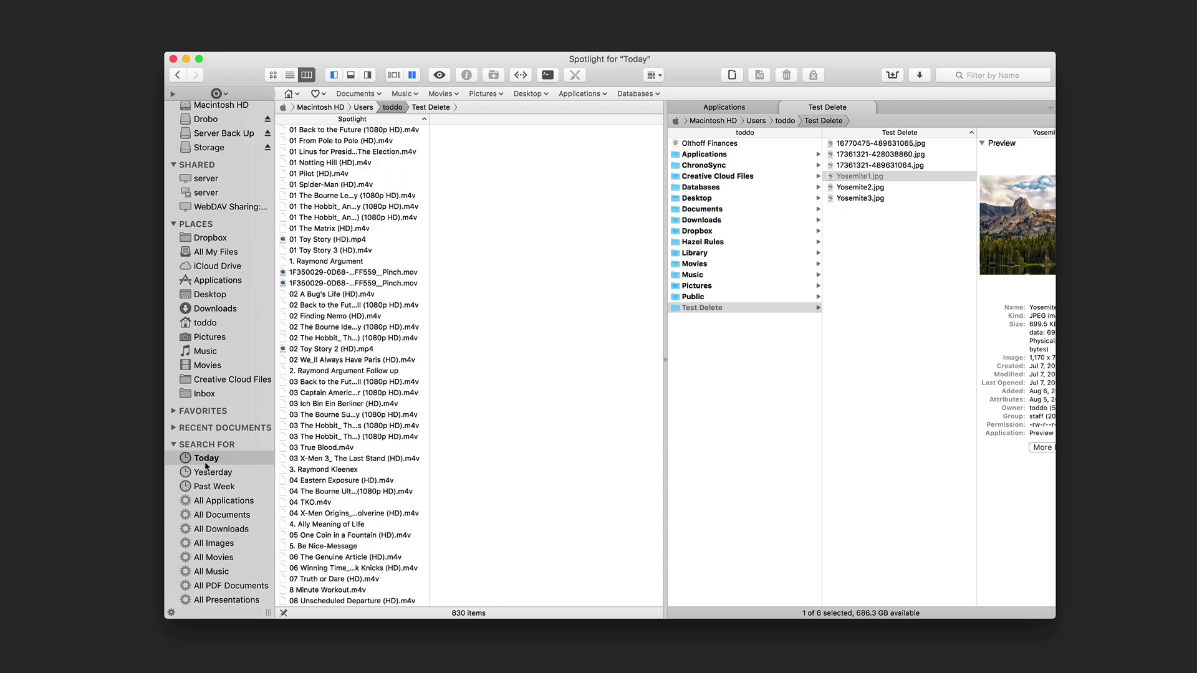
click(212, 477)
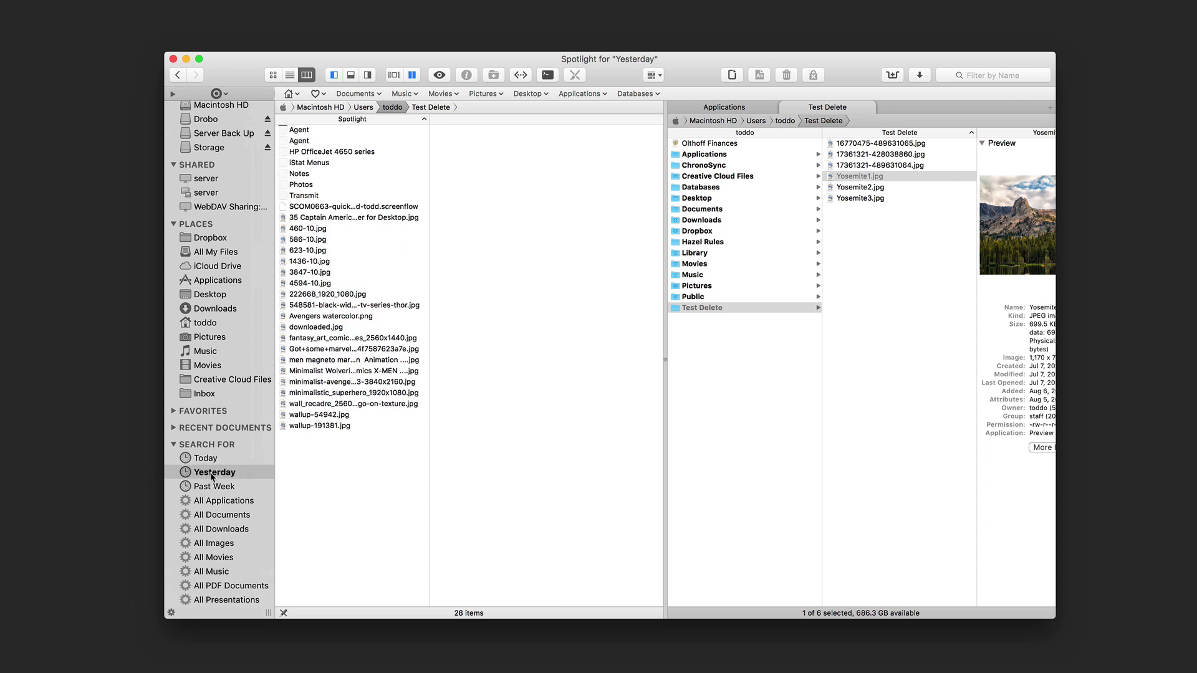
- Show the iMac's four volumes (Drobo, Macintosh HD, Server Back Up, Storage) and collapse Search For
scroll(224, 125, up, 2)
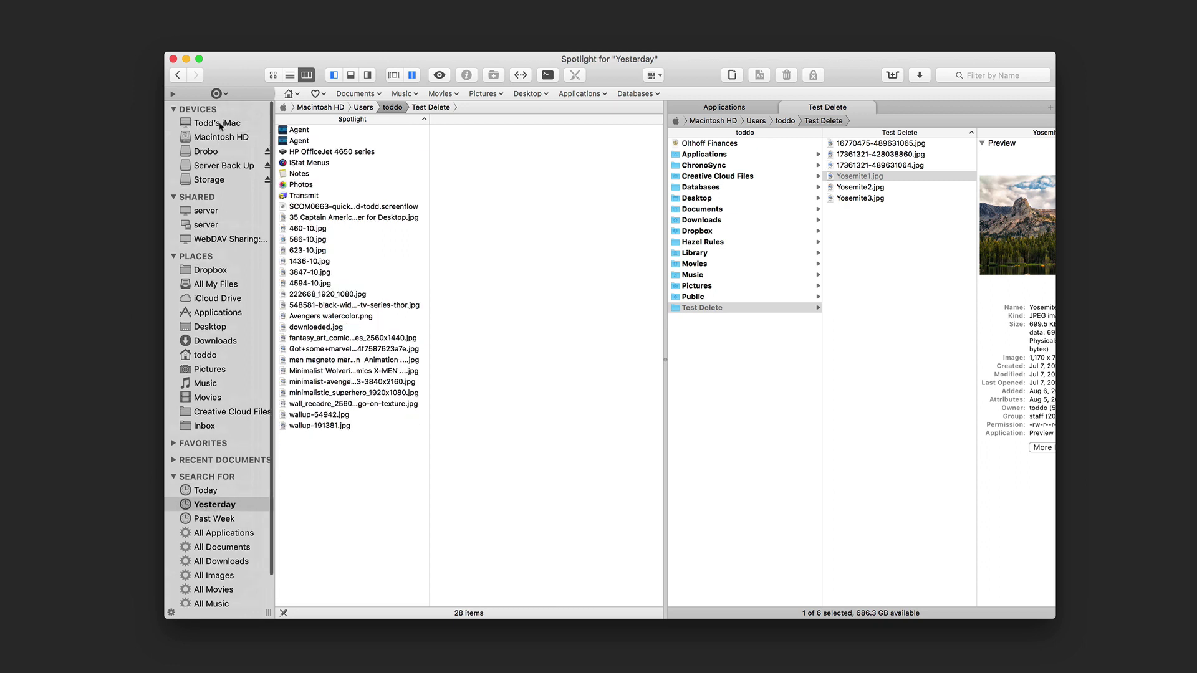
click(208, 127)
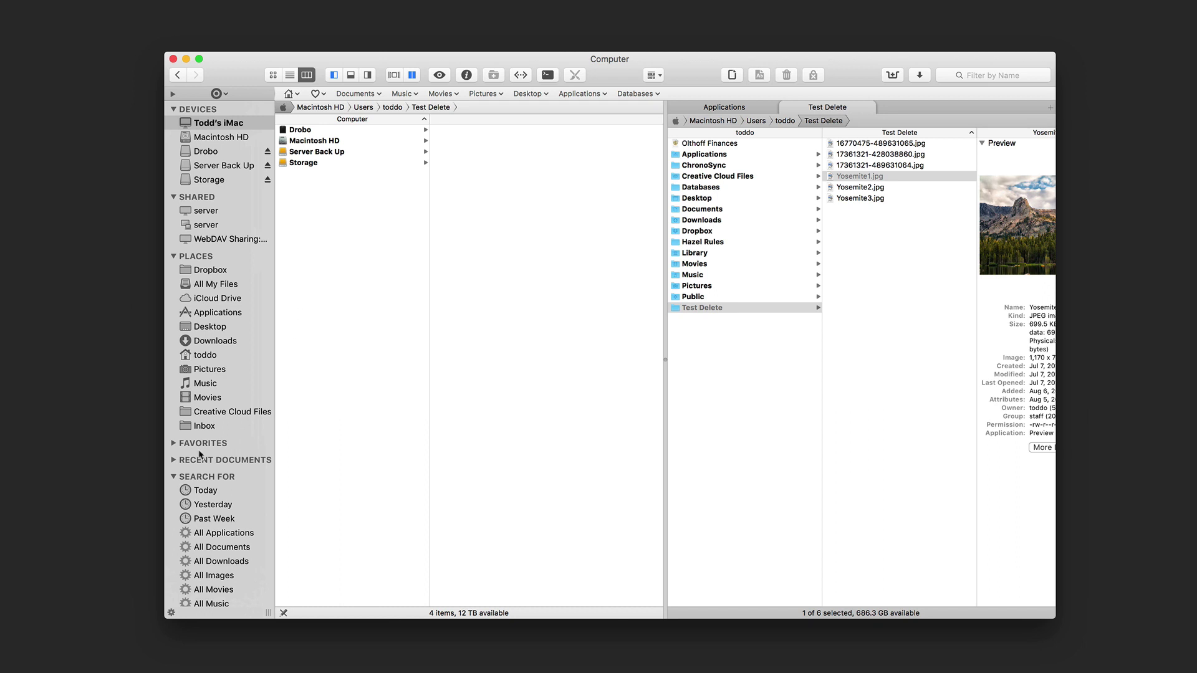
click(174, 478)
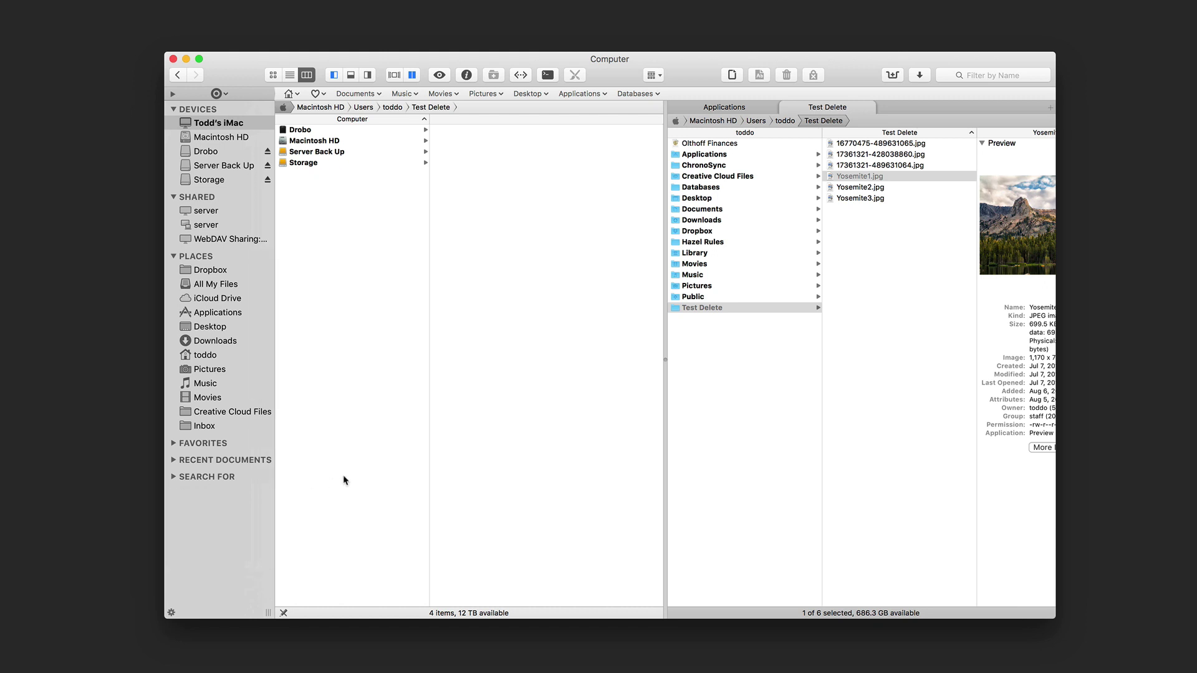
- Open Preferences with Cmd+, and view the Finder pane's hide-desktop and quit-Finder options
click(1, 1)
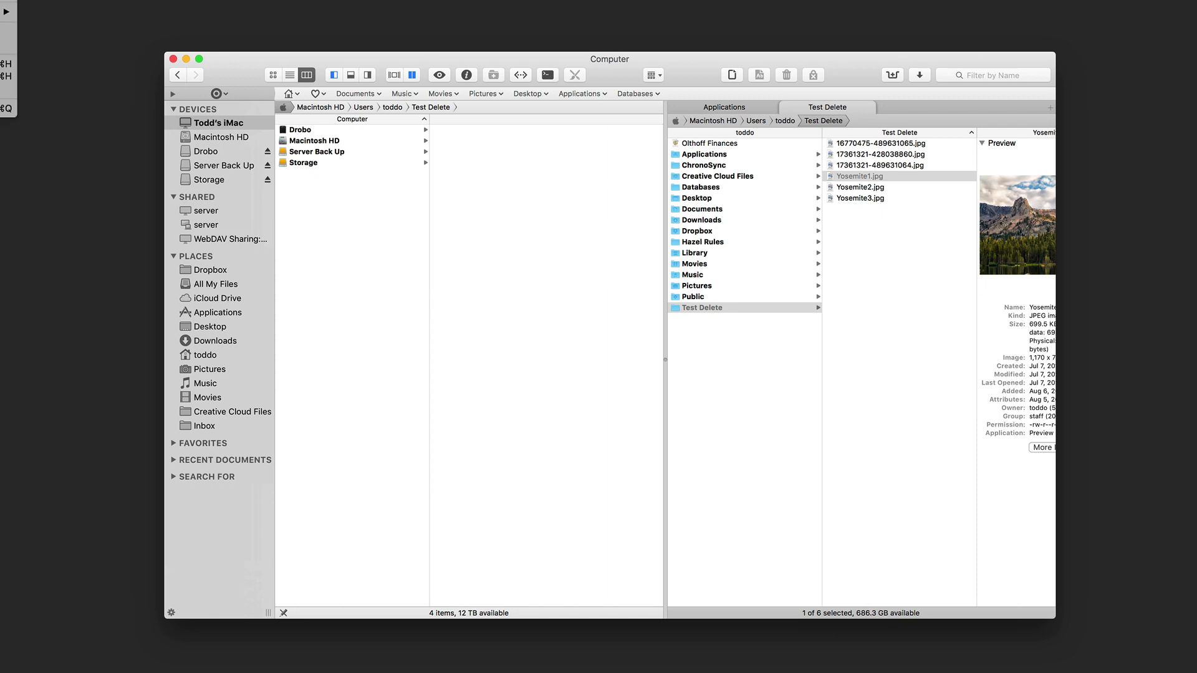
key(super+comma)
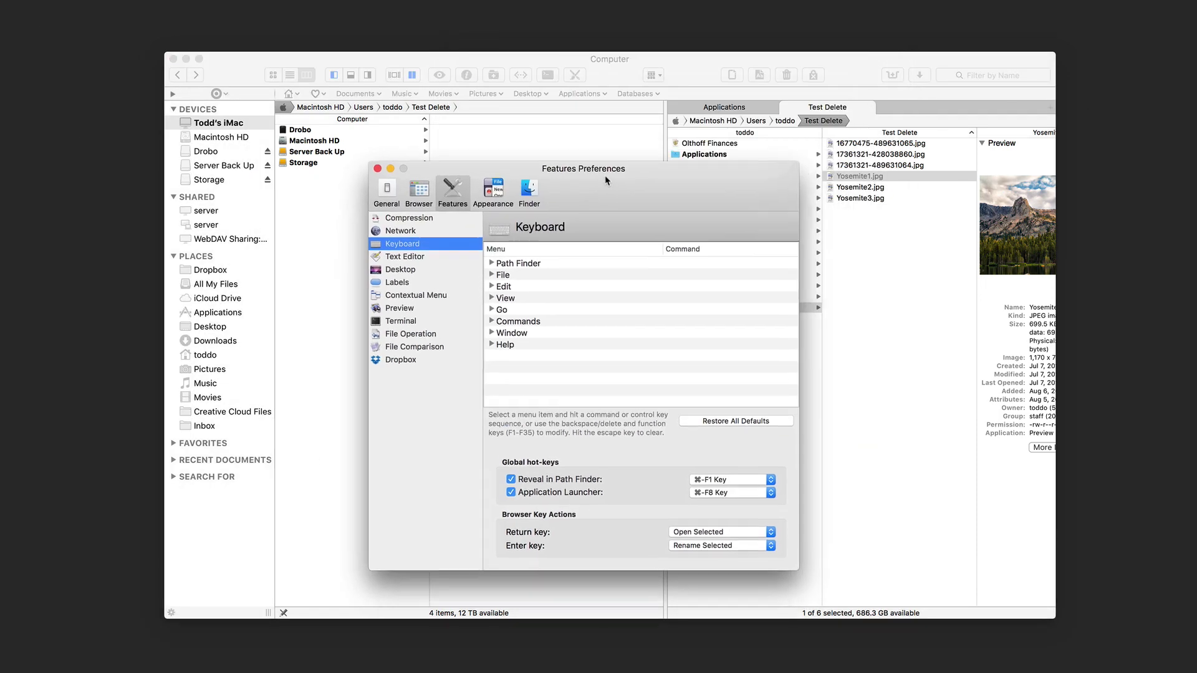
click(522, 182)
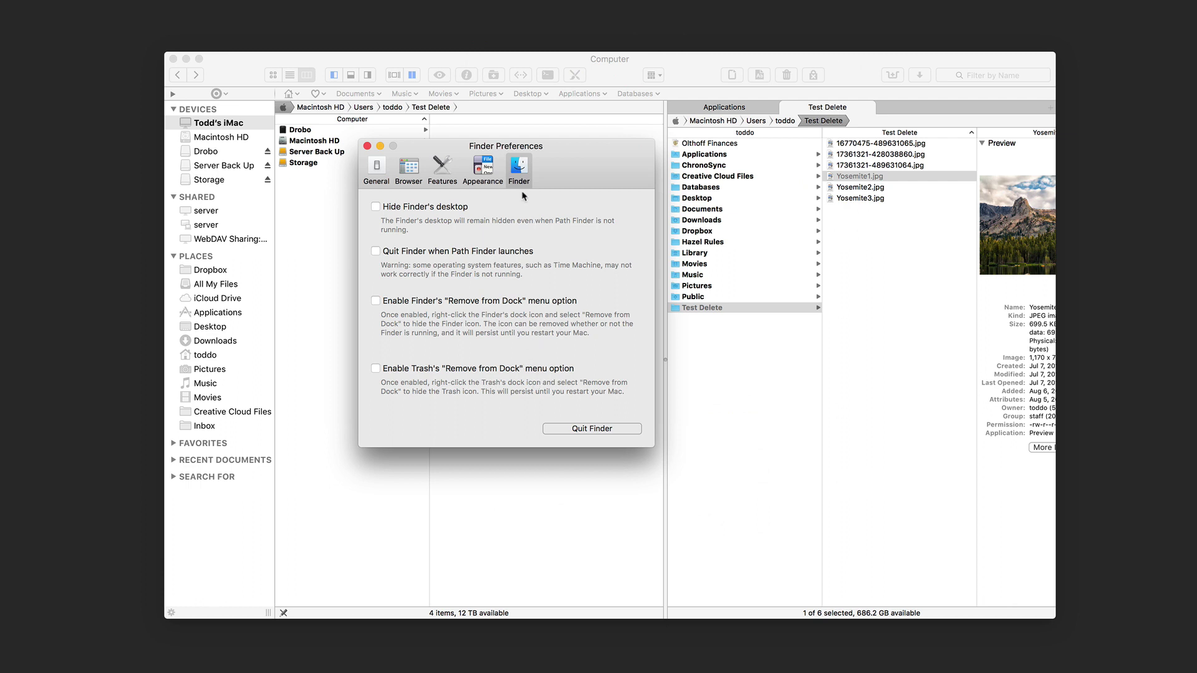
- Browse Appearance, then Features: Compression, Network, Keyboard, Text Editor, Desktop, and Labels (Red through Gray)
click(481, 174)
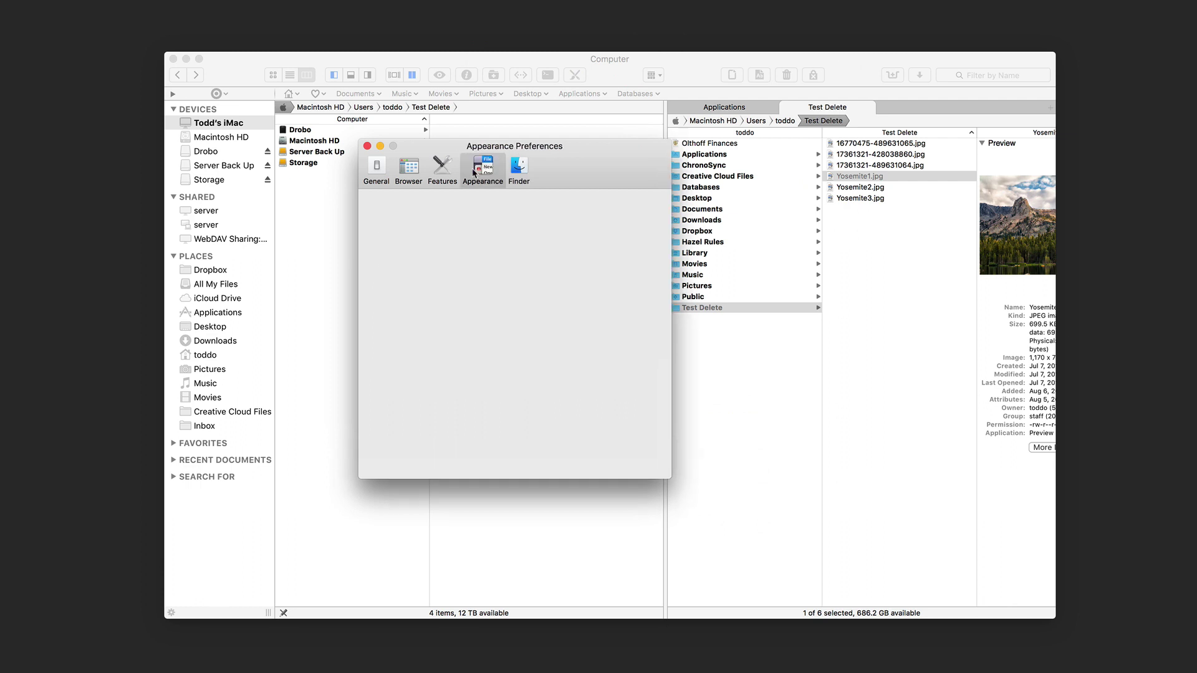
click(440, 170)
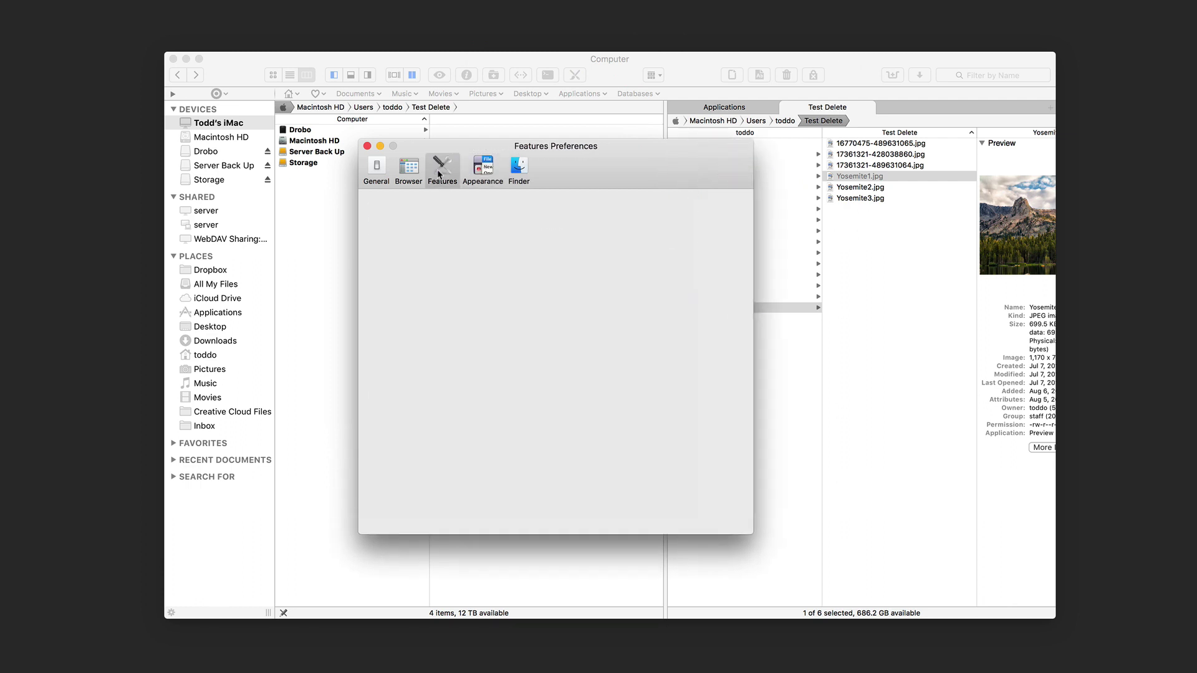
click(394, 196)
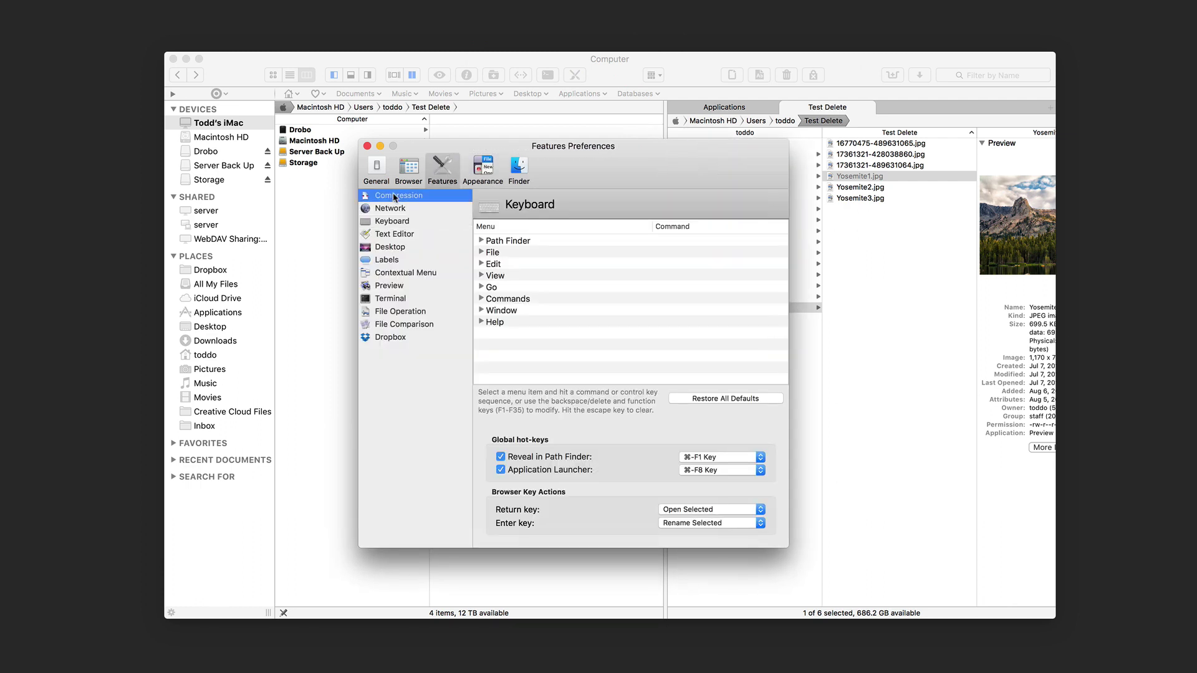
click(387, 211)
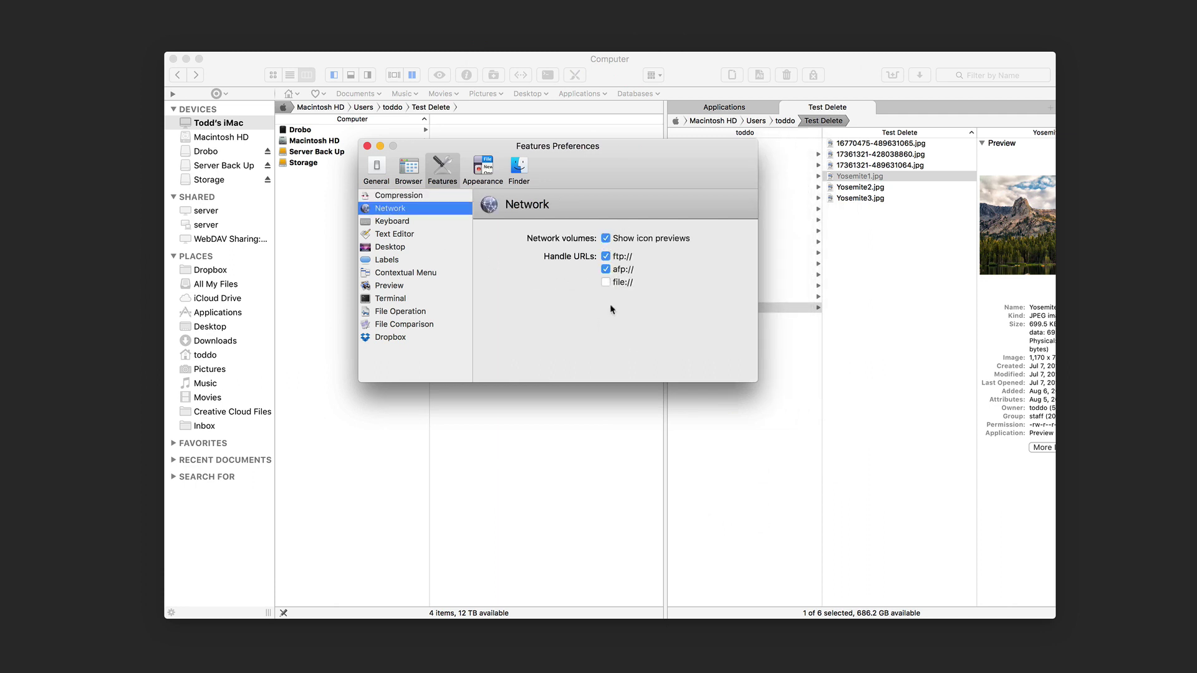
click(394, 223)
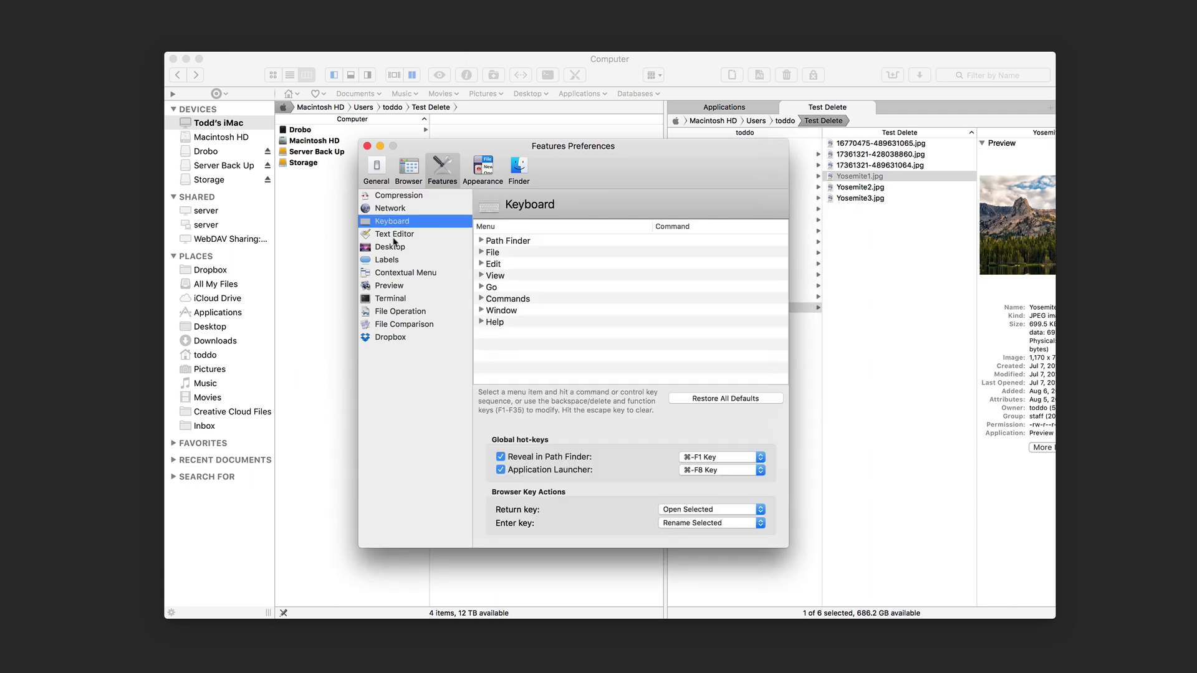
click(396, 236)
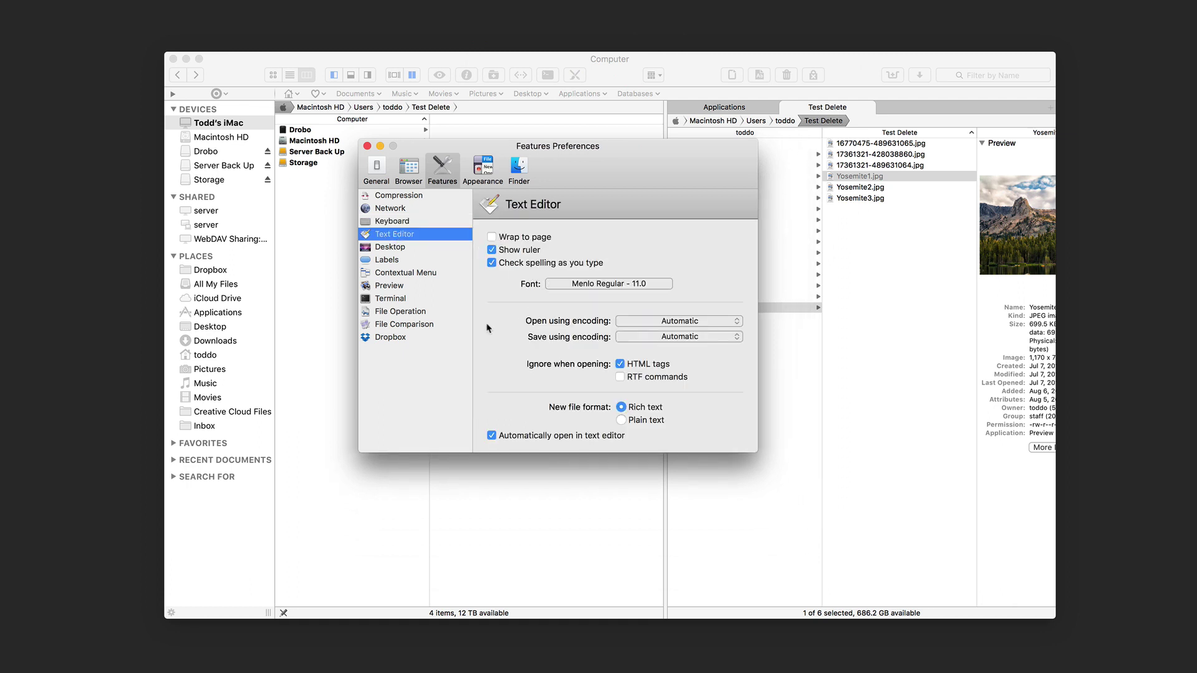
click(393, 250)
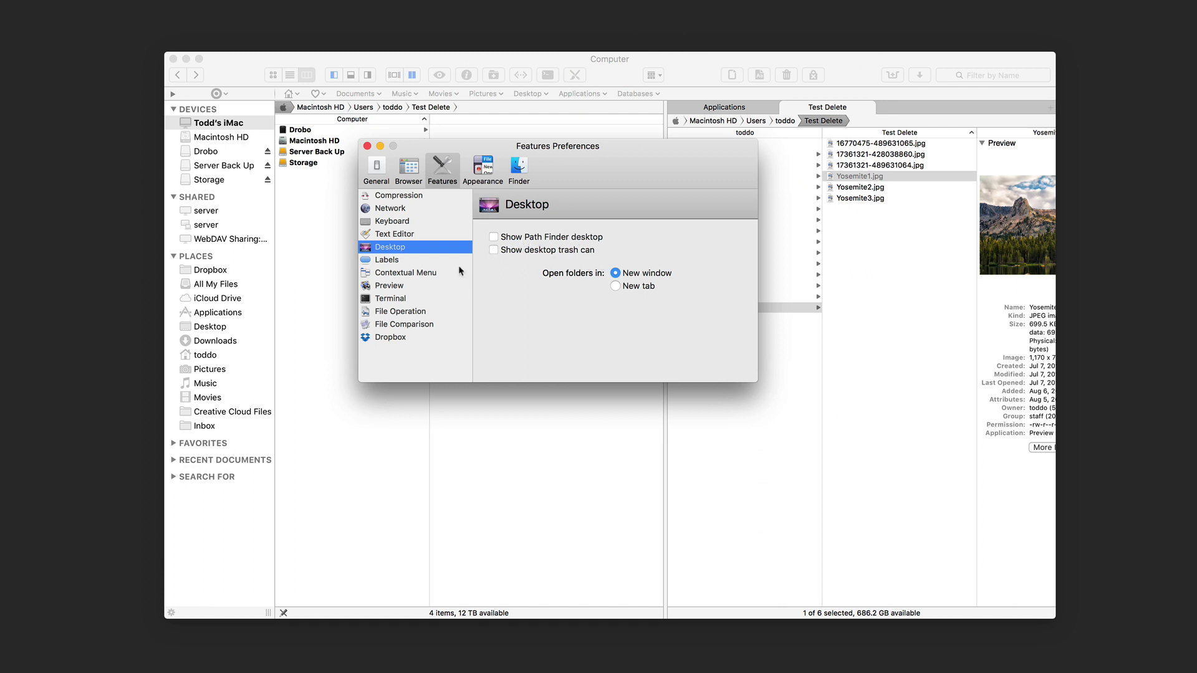
click(383, 262)
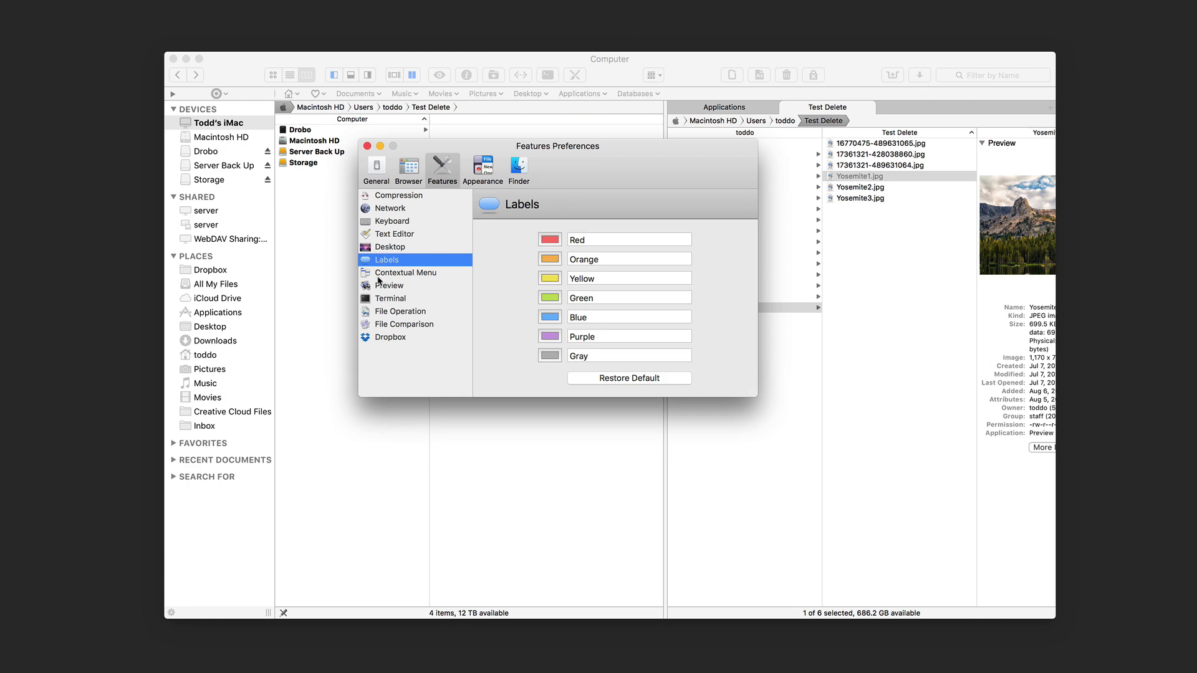
- In the Contextual Menu settings, switch the menu being customised to Action Menu
click(381, 274)
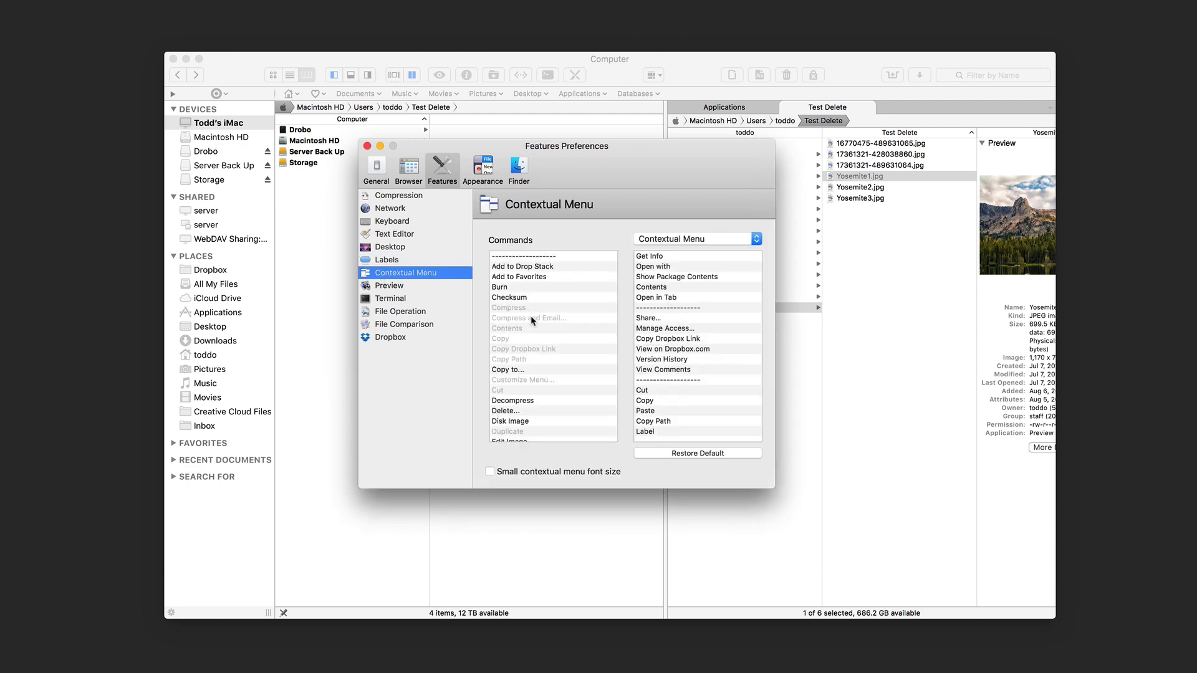
click(756, 238)
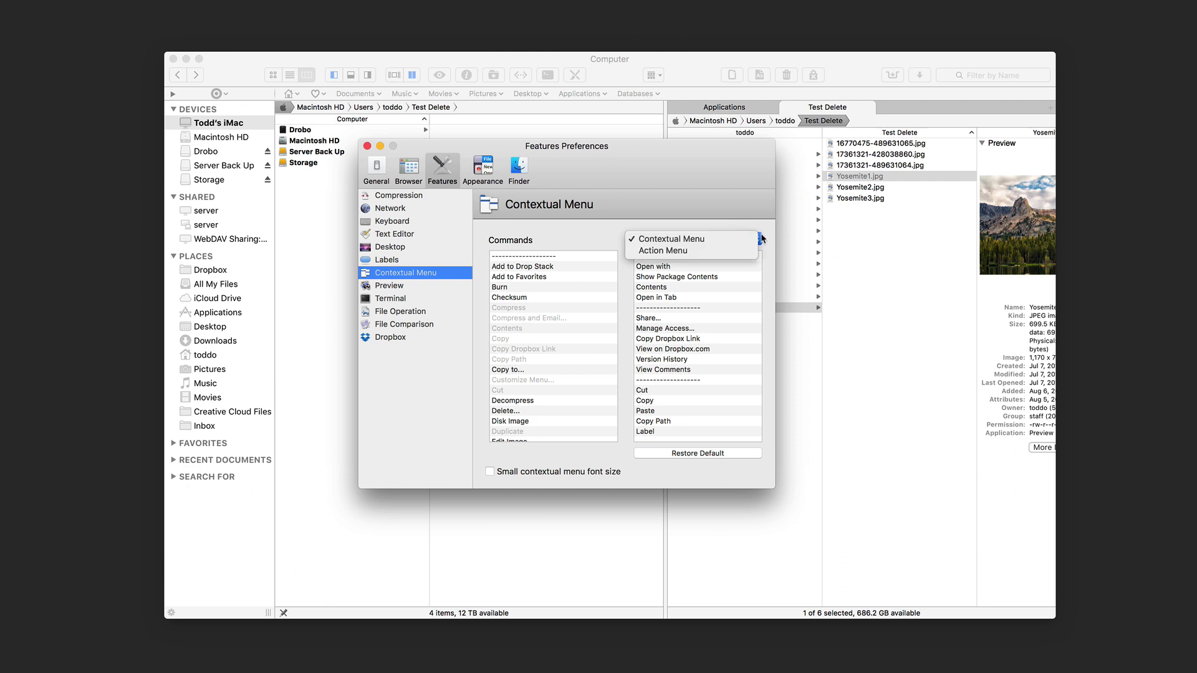
click(754, 250)
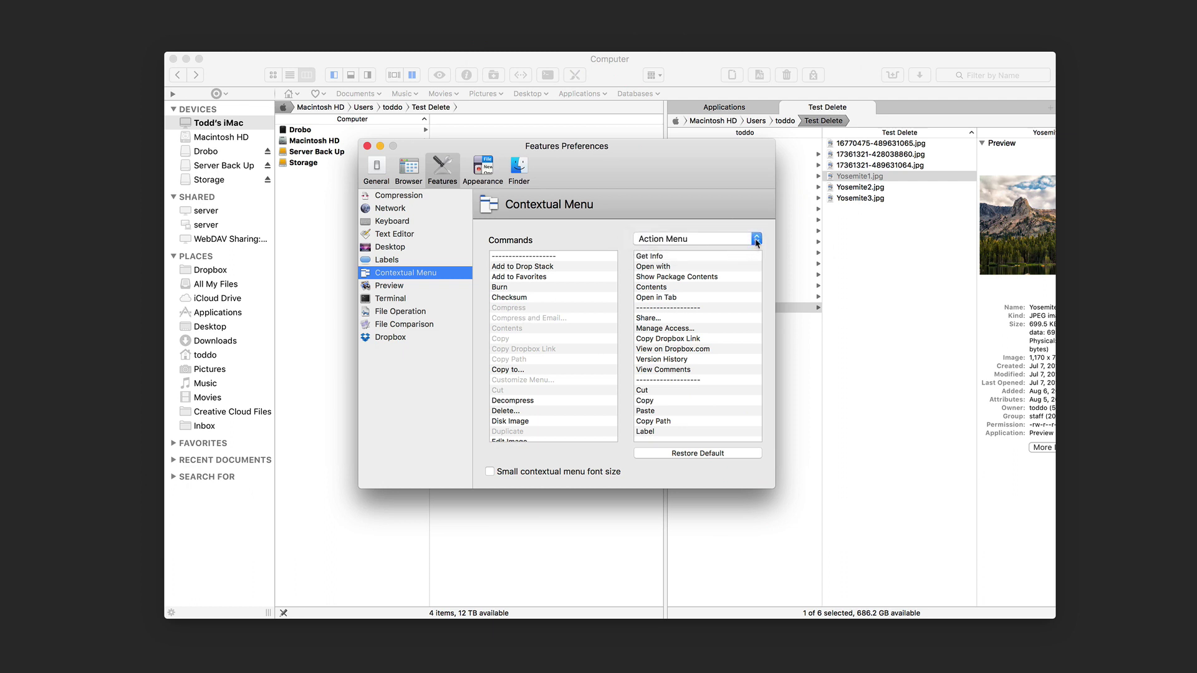
click(757, 239)
click(754, 229)
- Review the Preview, Terminal, File Operation, File Comparison and Dropbox settings, then the Browser pane
click(385, 286)
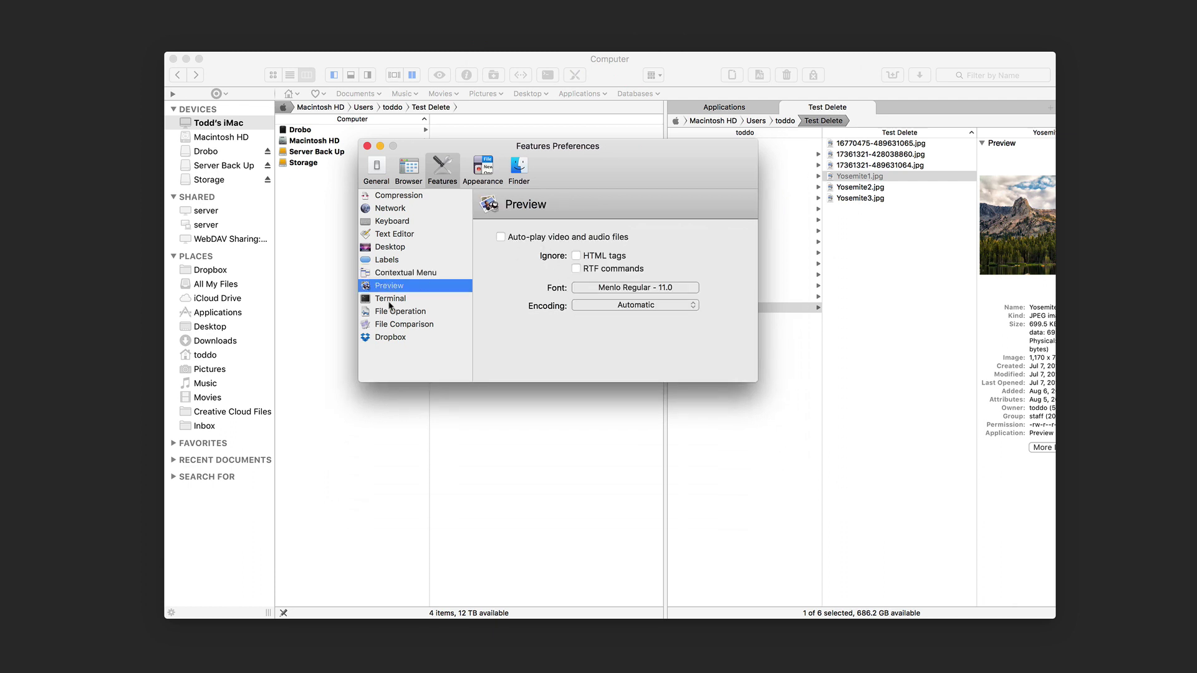
click(391, 299)
click(399, 311)
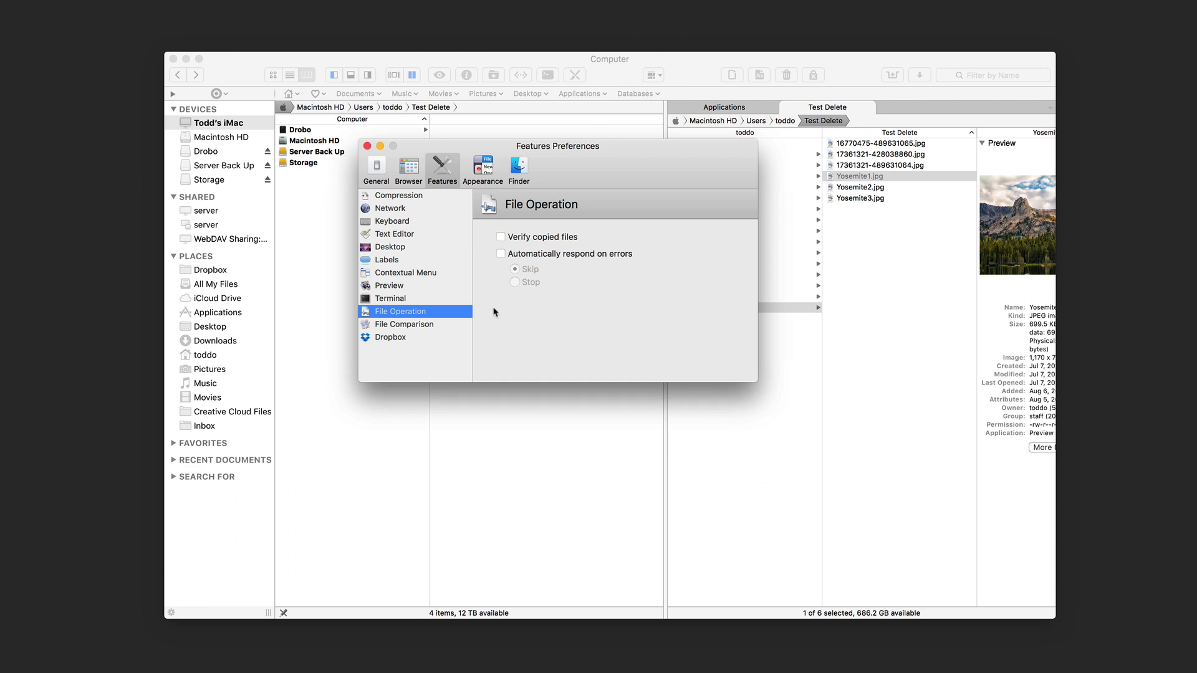
click(412, 325)
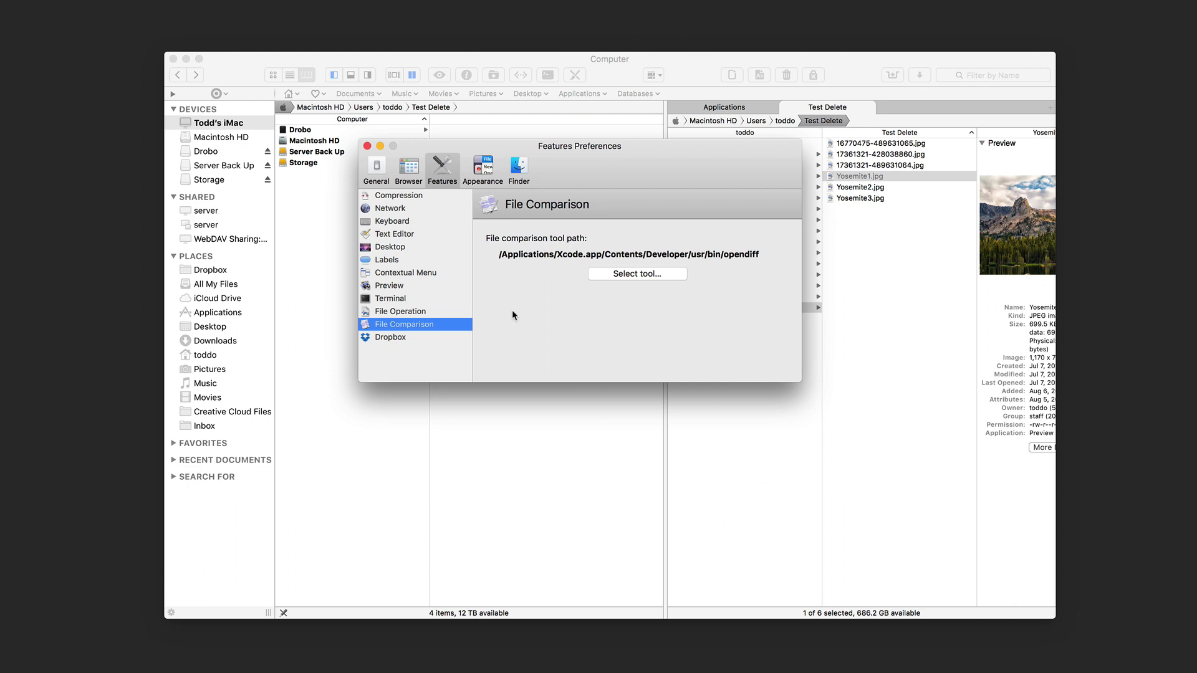
click(397, 338)
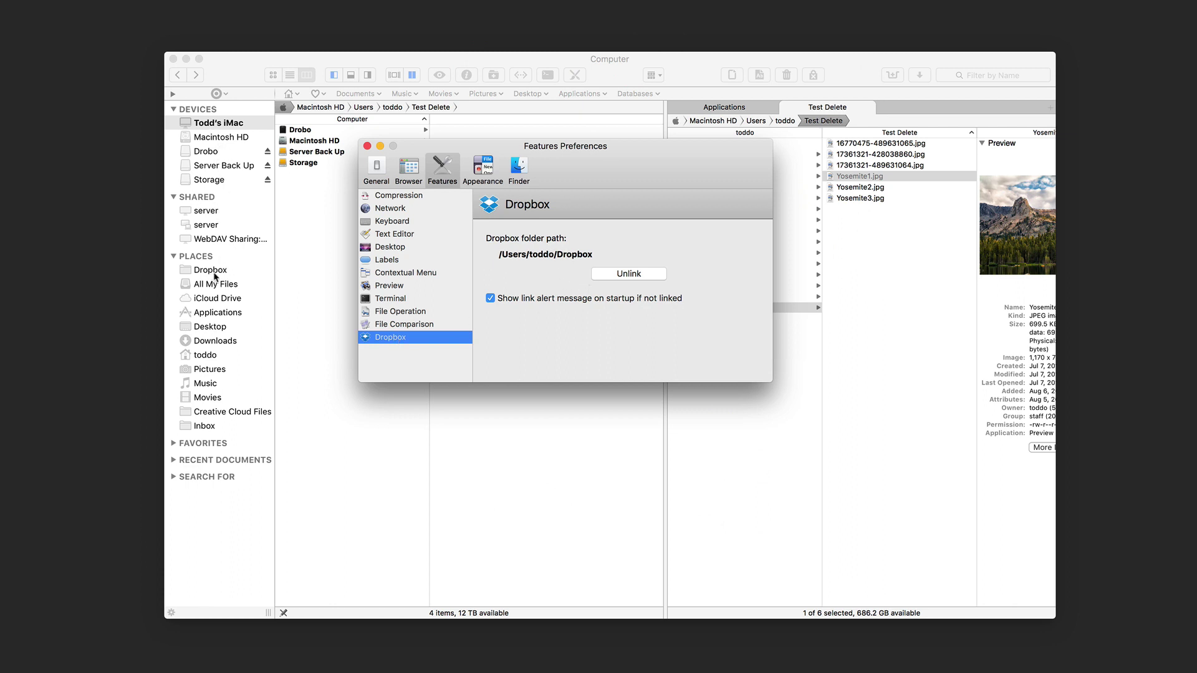
click(409, 167)
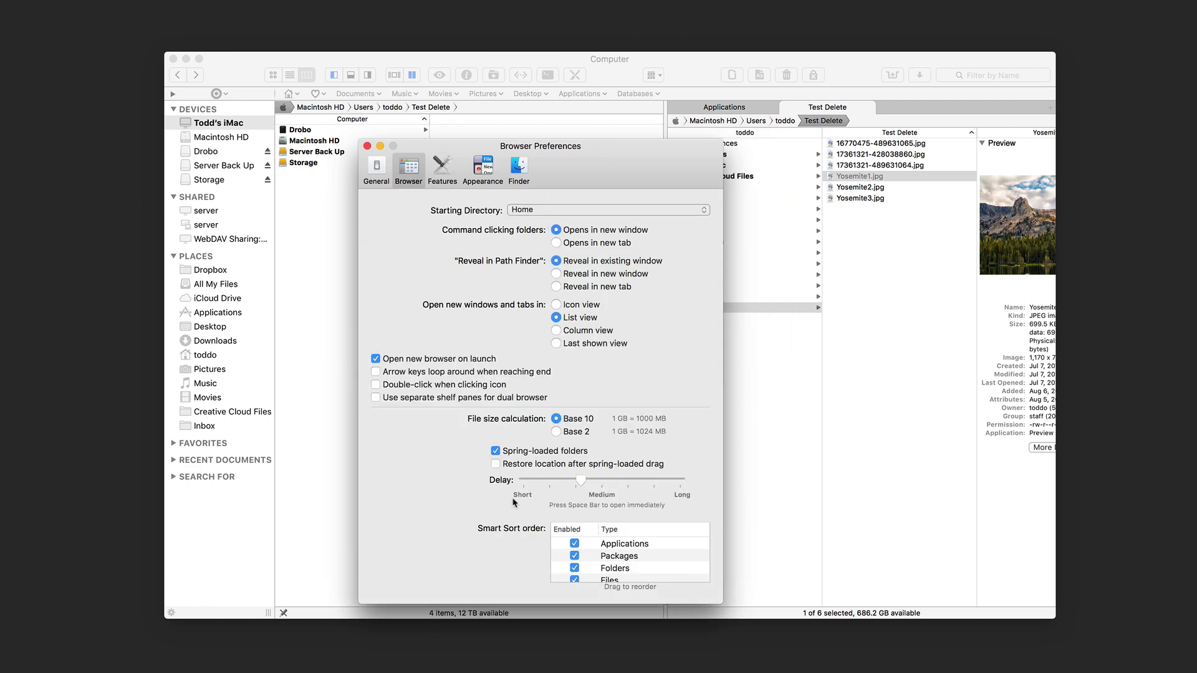
- View the General preferences pane, then close the Preferences window
click(375, 165)
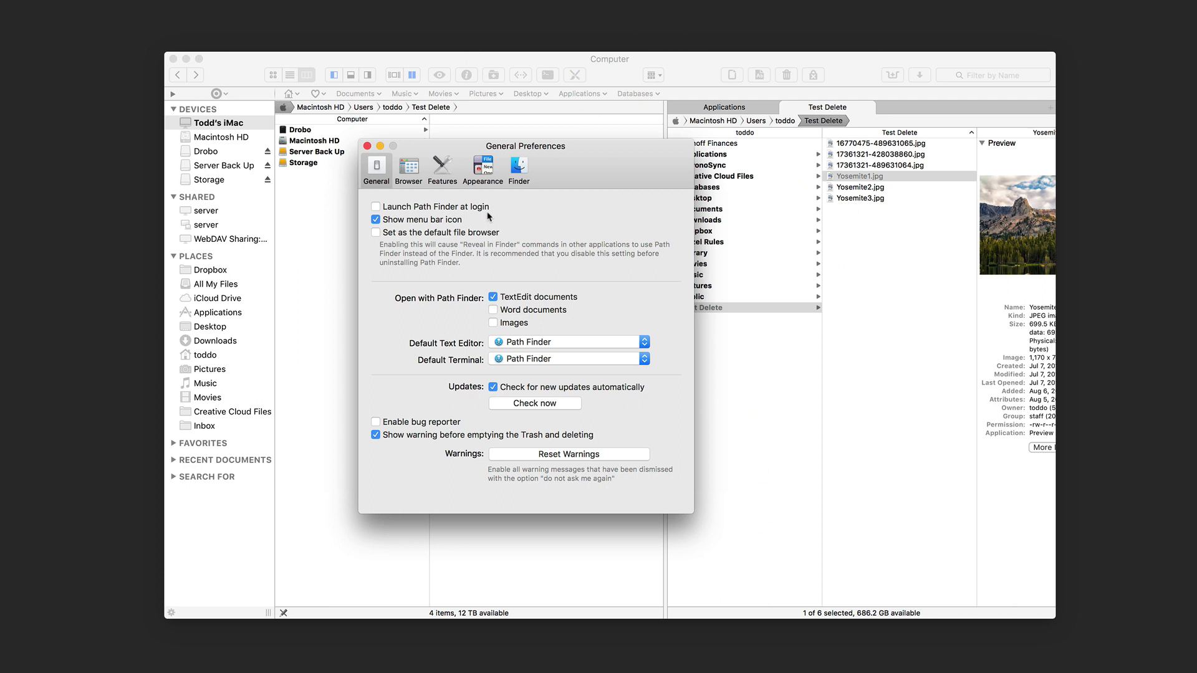
click(367, 146)
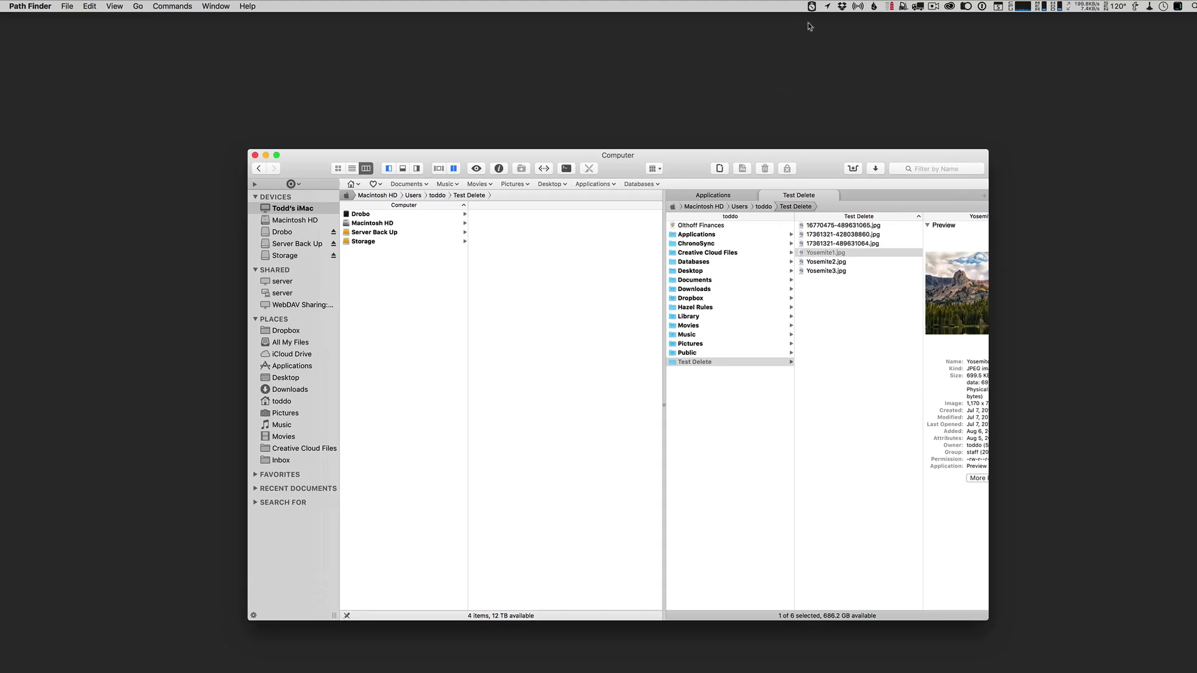
click(811, 7)
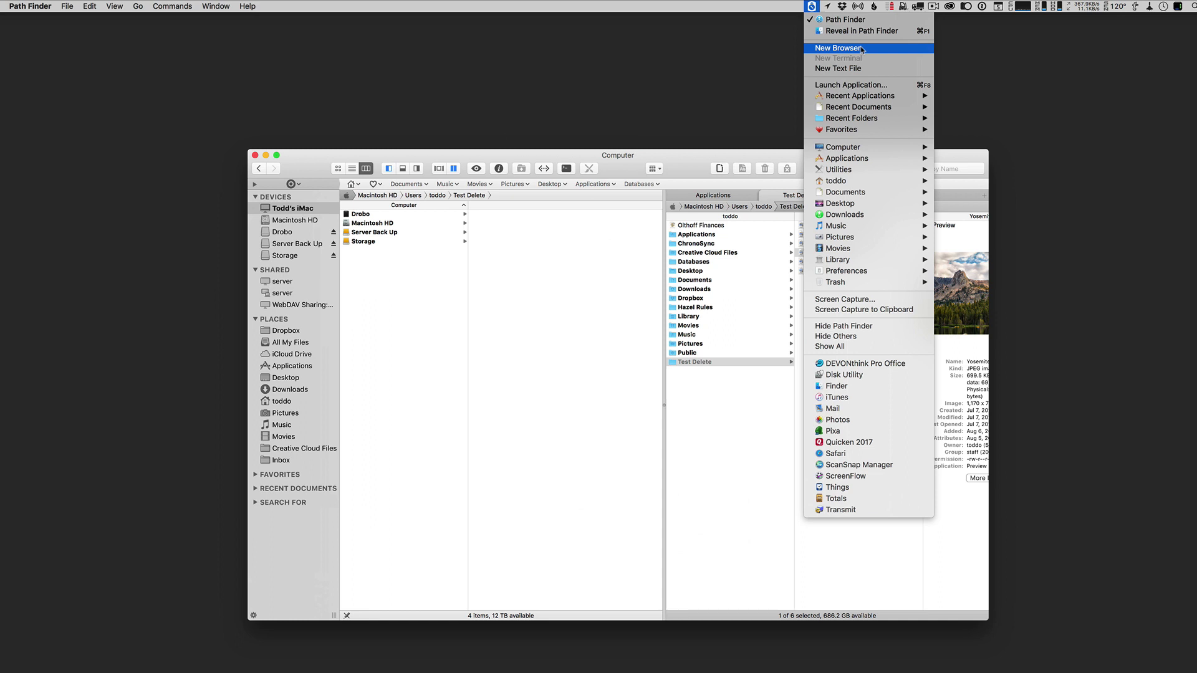
mouse_move(854, 134)
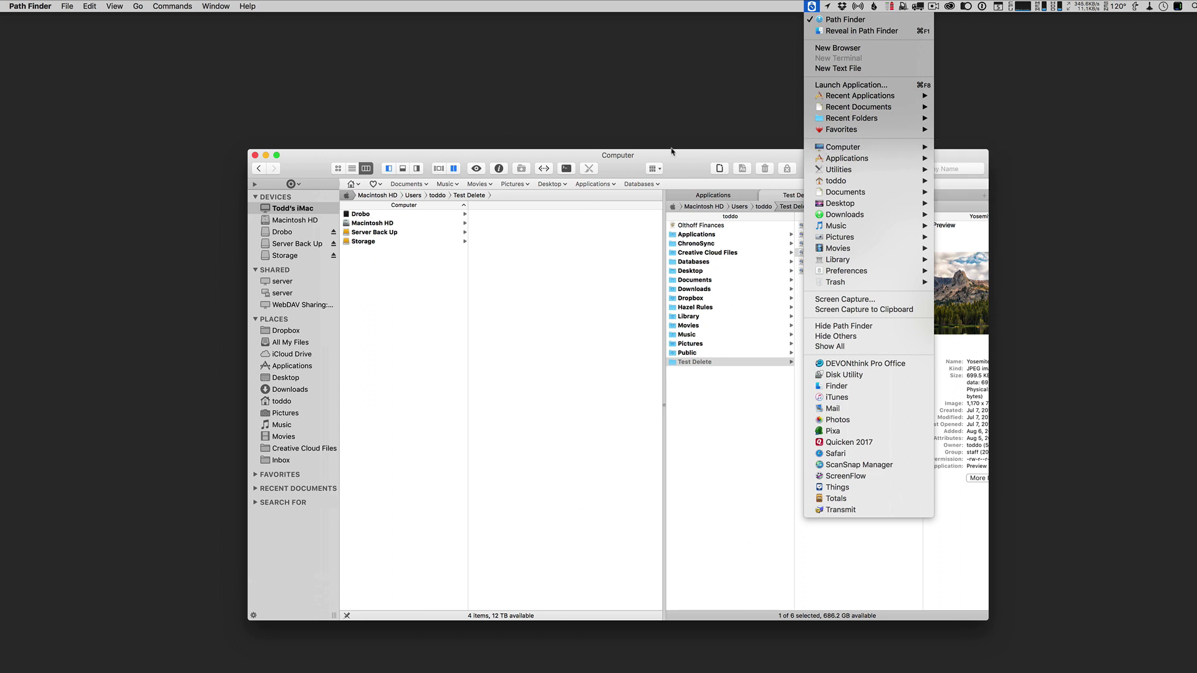
click(683, 167)
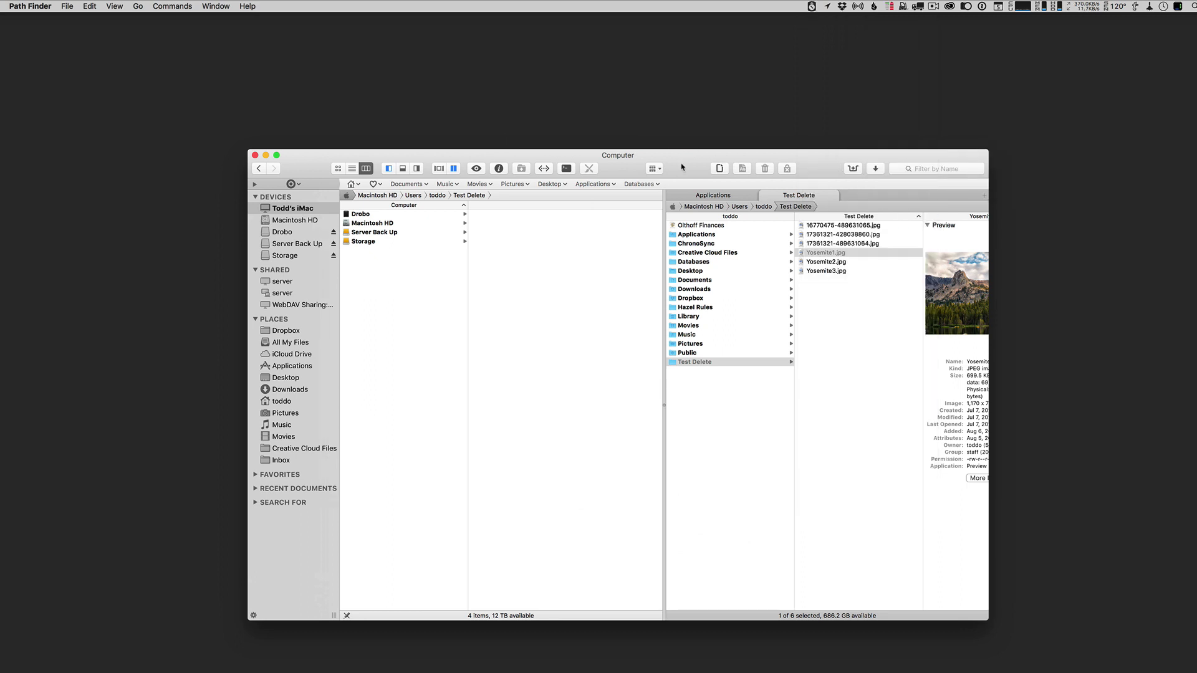